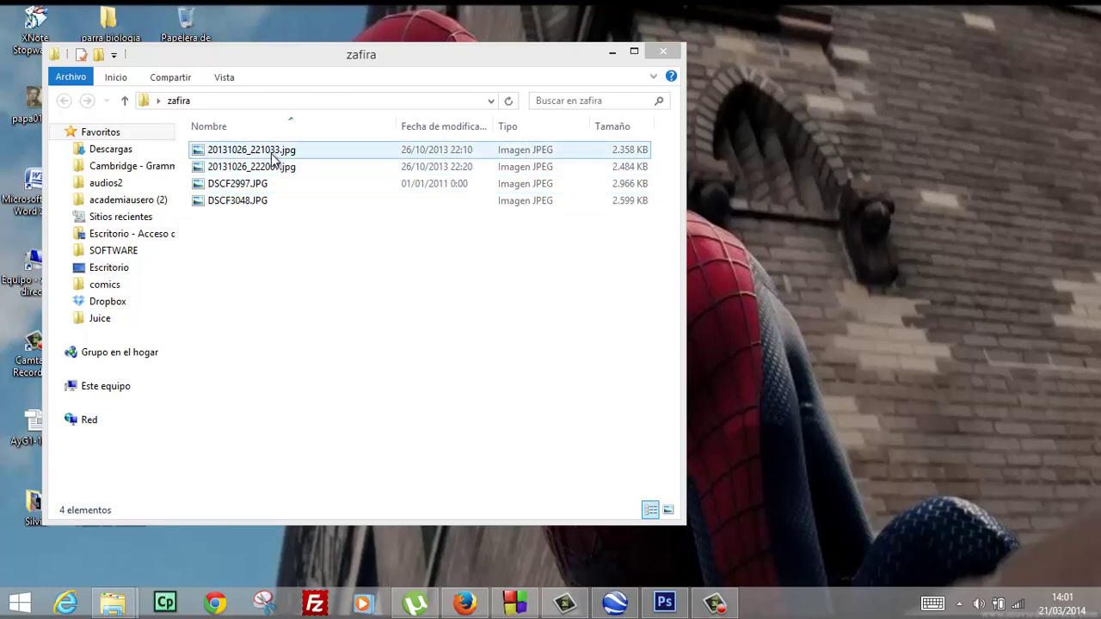
Open the first two dog photos from zafira in Photoshop CS6, keeping the embedded profile.
{"action": "right_click", "coordinate": [268, 151]}
{"action": "mouse_move", "coordinate": [164, 318]}
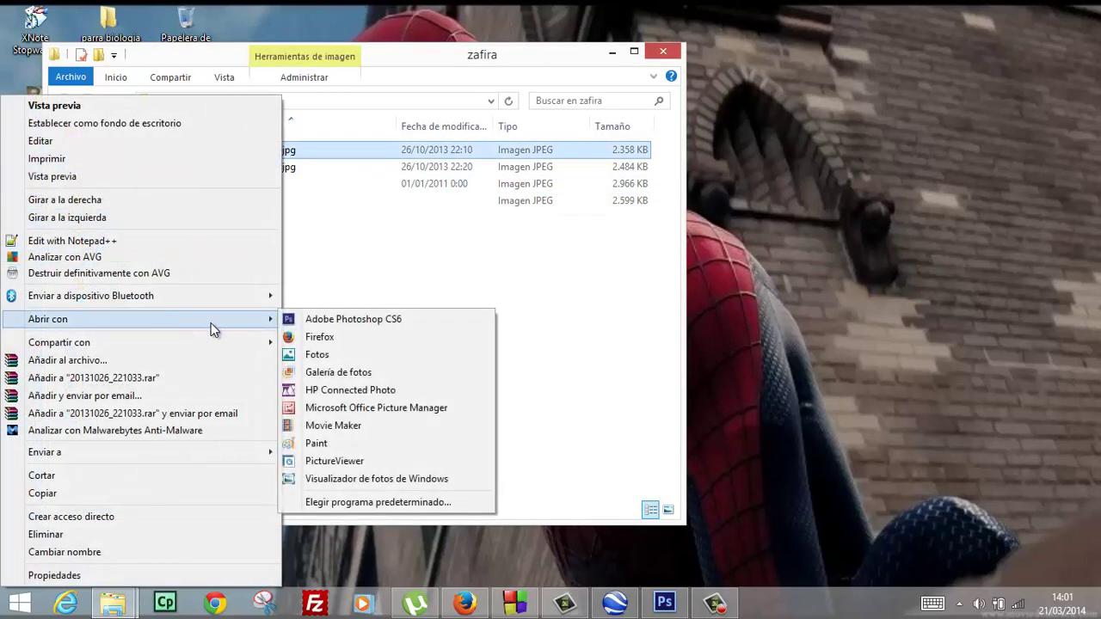
{"action": "left_click", "coordinate": [342, 325]}
{"action": "right_click", "coordinate": [276, 173]}
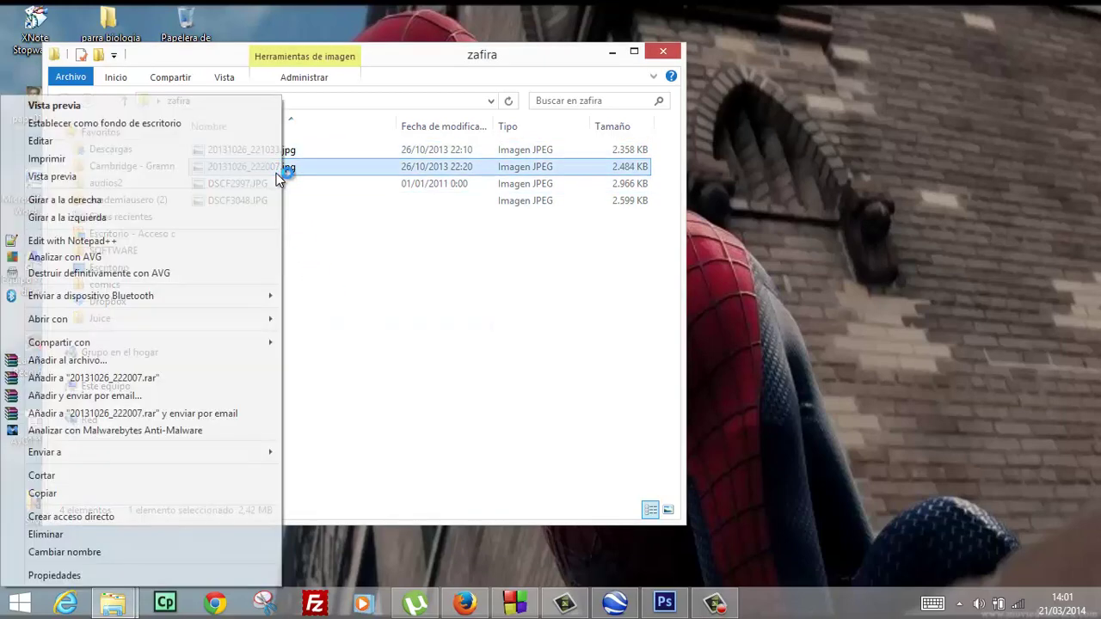
{"action": "mouse_move", "coordinate": [197, 320]}
{"action": "left_click", "coordinate": [311, 321]}
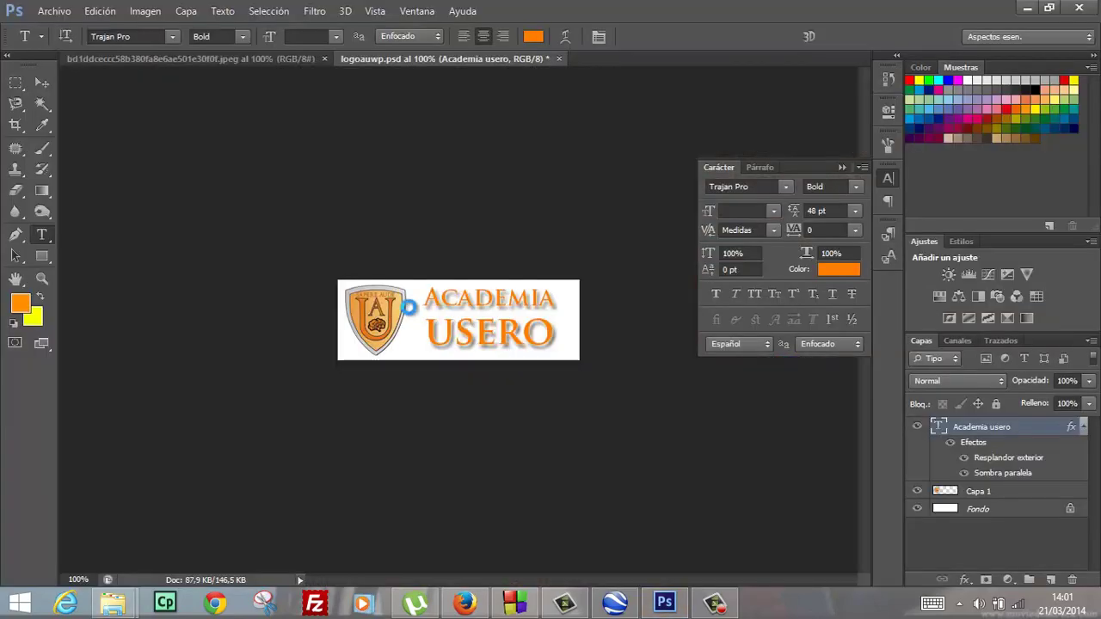
{"action": "mouse_move", "coordinate": [135, 608]}
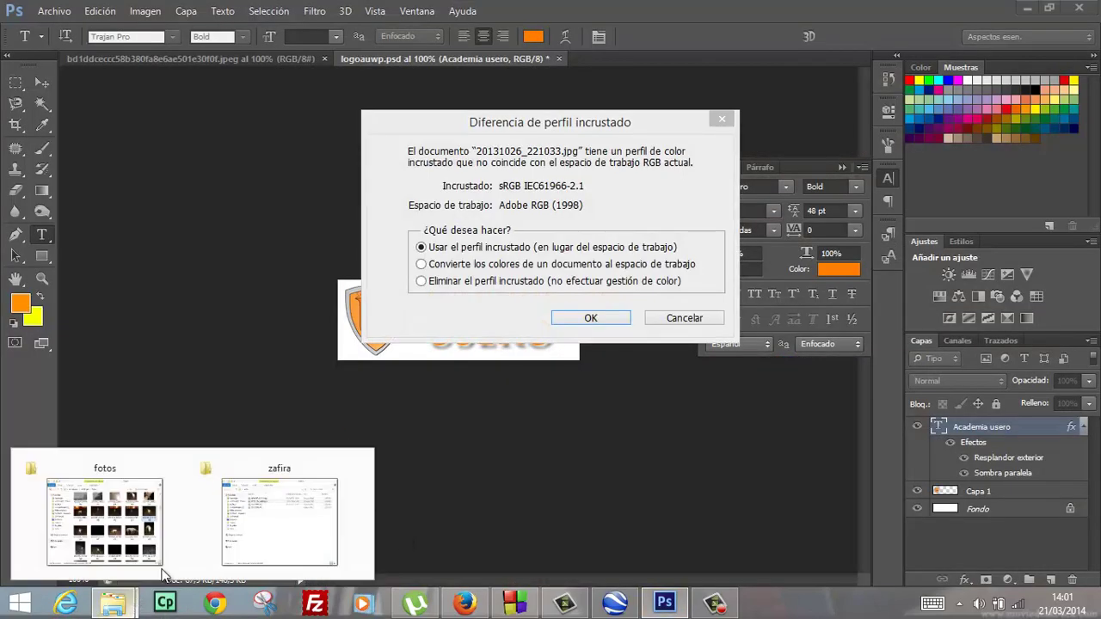
{"action": "left_click", "coordinate": [250, 542]}
{"action": "left_click", "coordinate": [730, 320]}
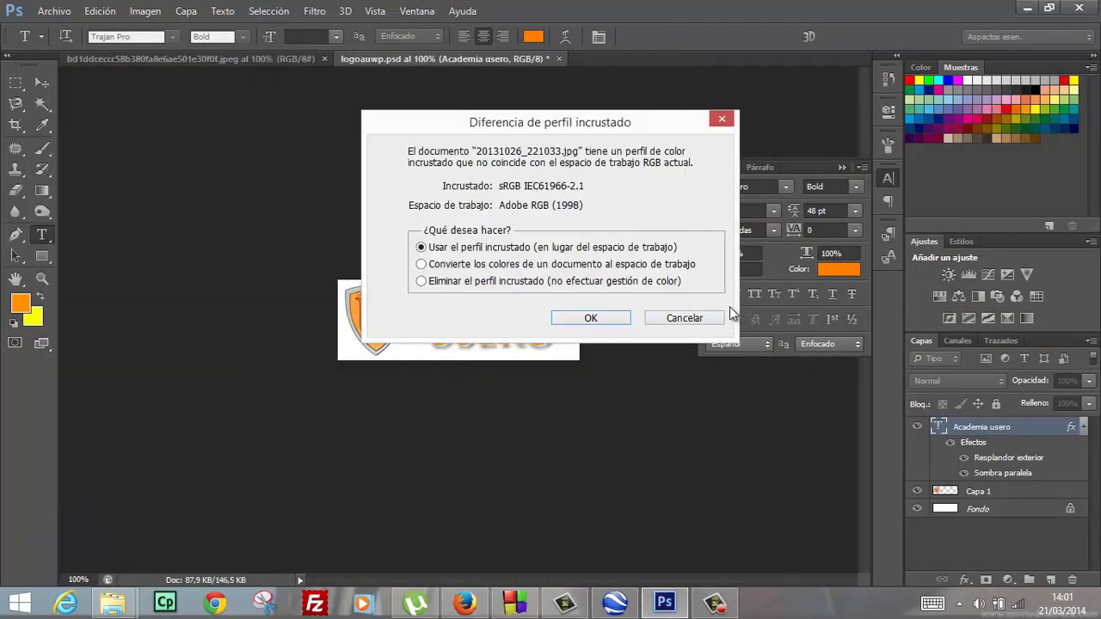
{"action": "left_click", "coordinate": [647, 319]}
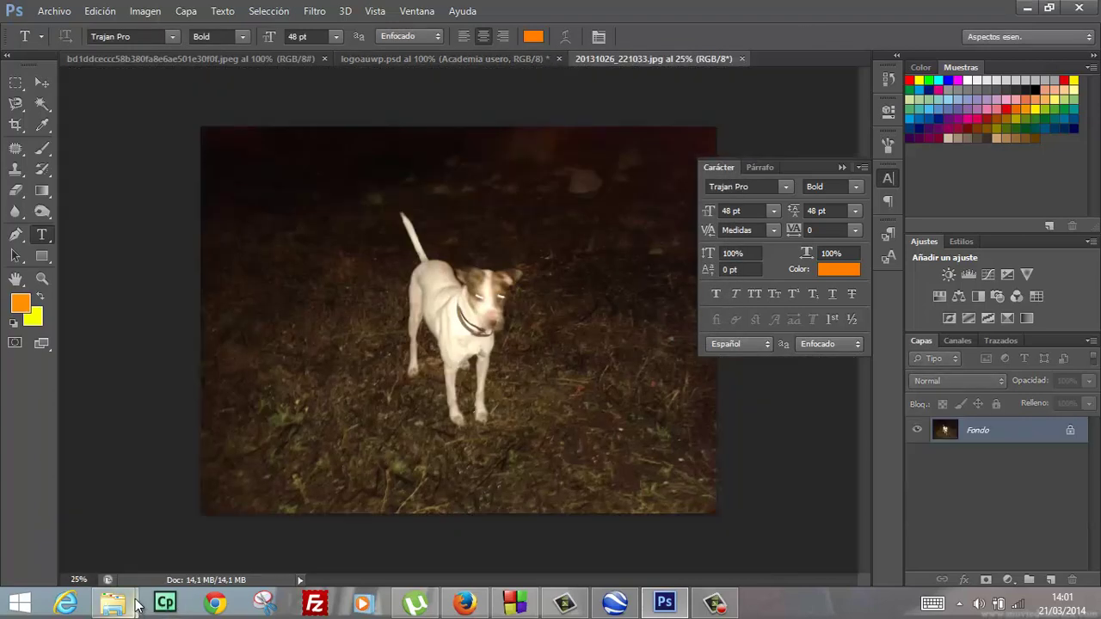
Open 20131026_222007.jpg in Photoshop CS6, keeping its embedded colour profile.
{"action": "mouse_move", "coordinate": [112, 605]}
{"action": "left_click", "coordinate": [275, 525]}
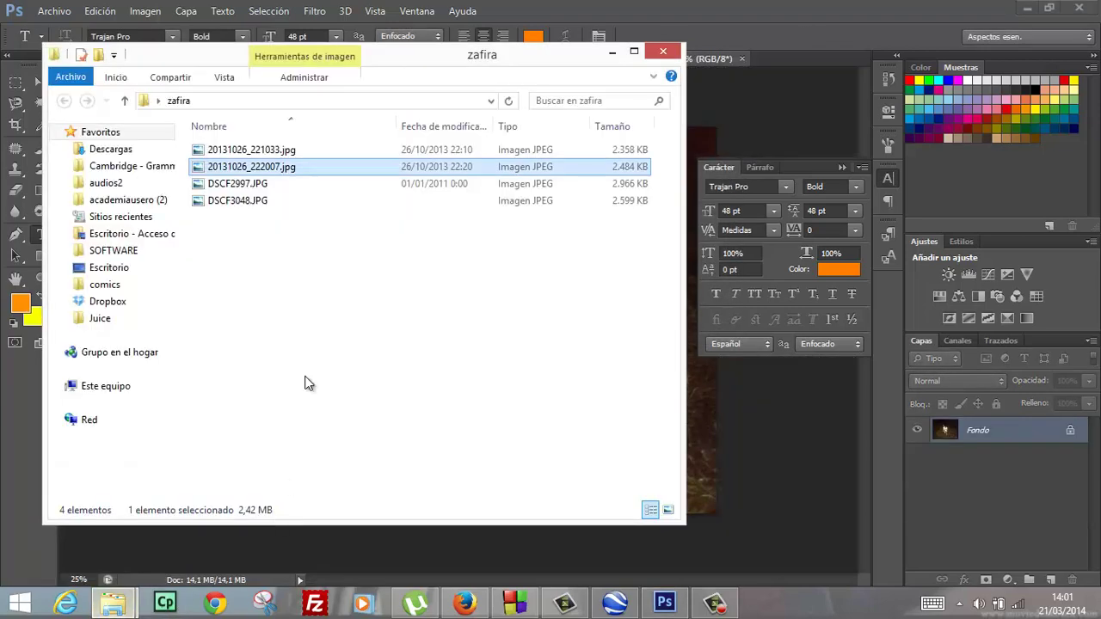
{"action": "right_click", "coordinate": [294, 168]}
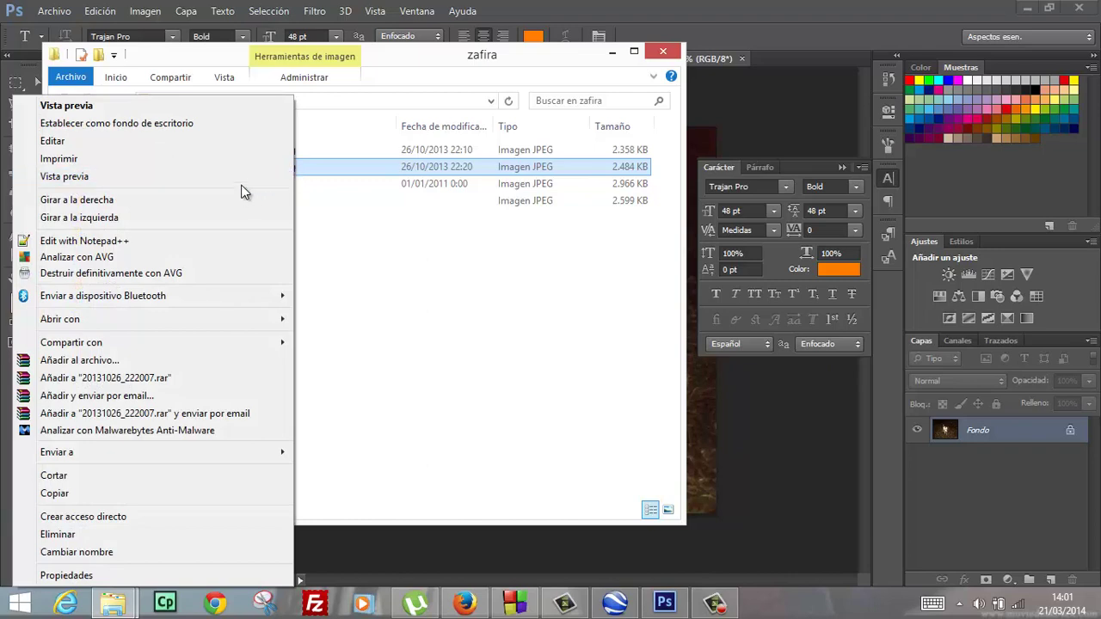
{"action": "mouse_move", "coordinate": [231, 320]}
{"action": "left_click", "coordinate": [321, 318]}
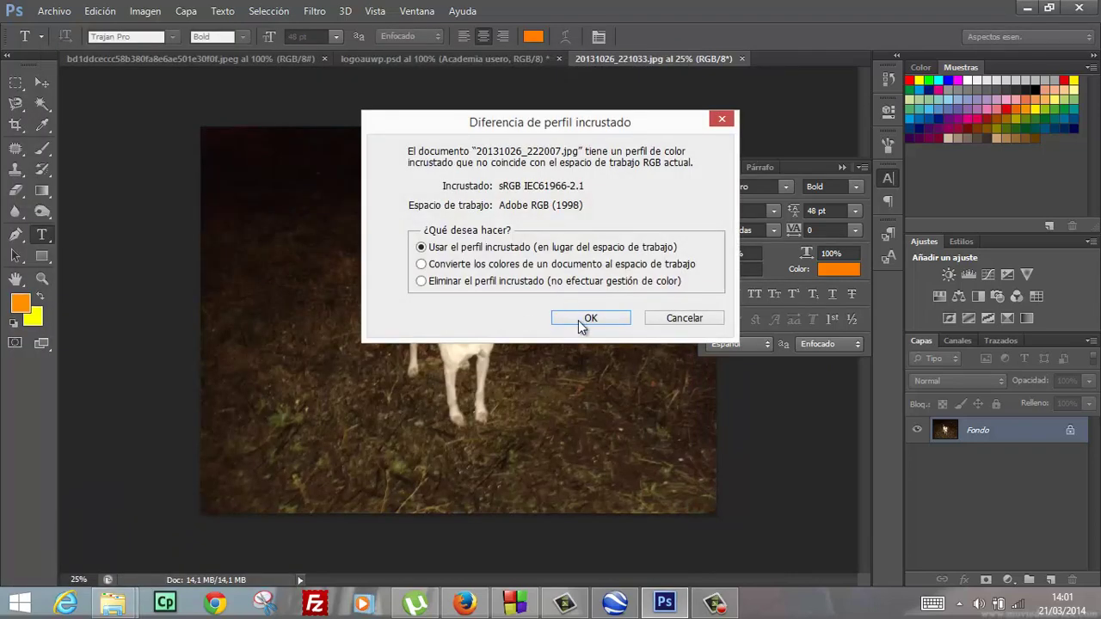
{"action": "left_click", "coordinate": [581, 326]}
Open DSCF2997.JPG in Photoshop CS6, keeping its embedded colour profile.
{"action": "mouse_move", "coordinate": [112, 605]}
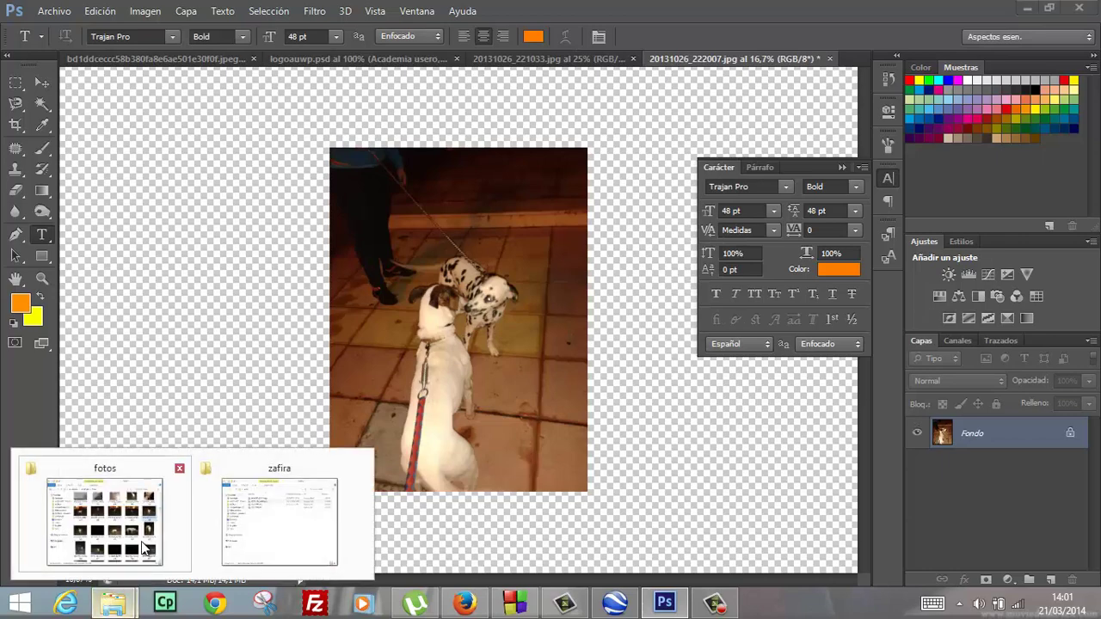
{"action": "left_click", "coordinate": [144, 548]}
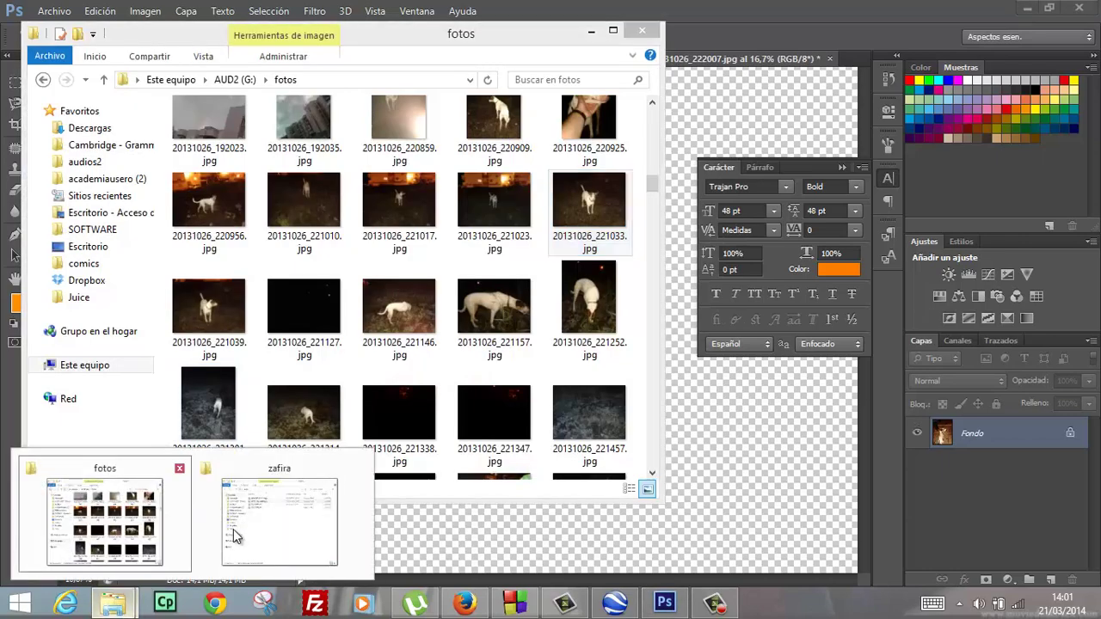
{"action": "left_click", "coordinate": [241, 536]}
{"action": "right_click", "coordinate": [261, 191]}
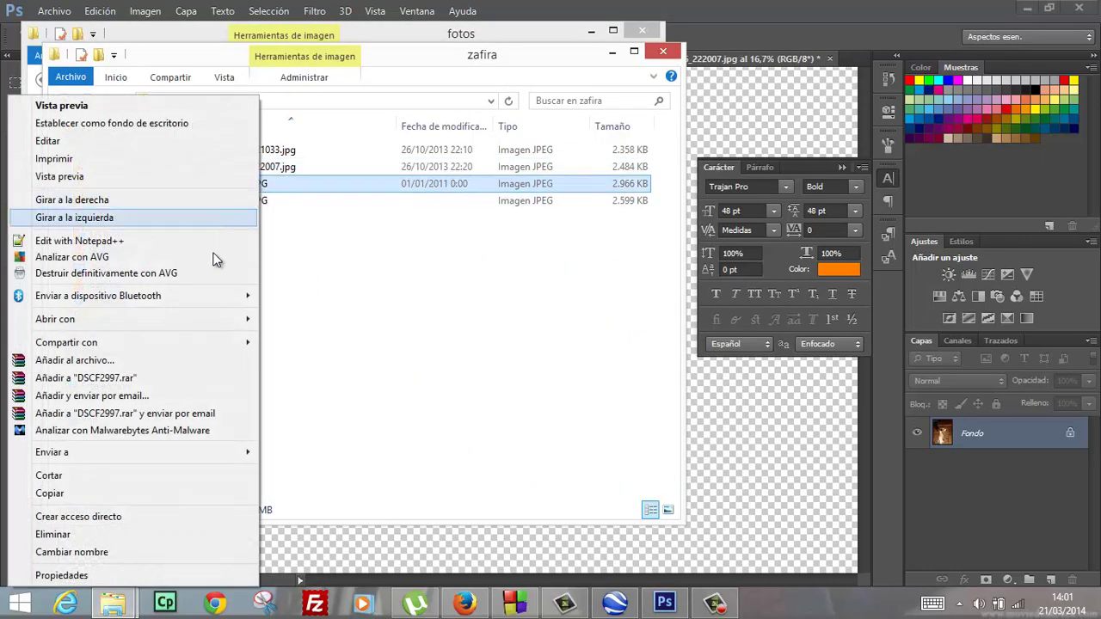
{"action": "mouse_move", "coordinate": [201, 319]}
{"action": "left_click", "coordinate": [305, 321]}
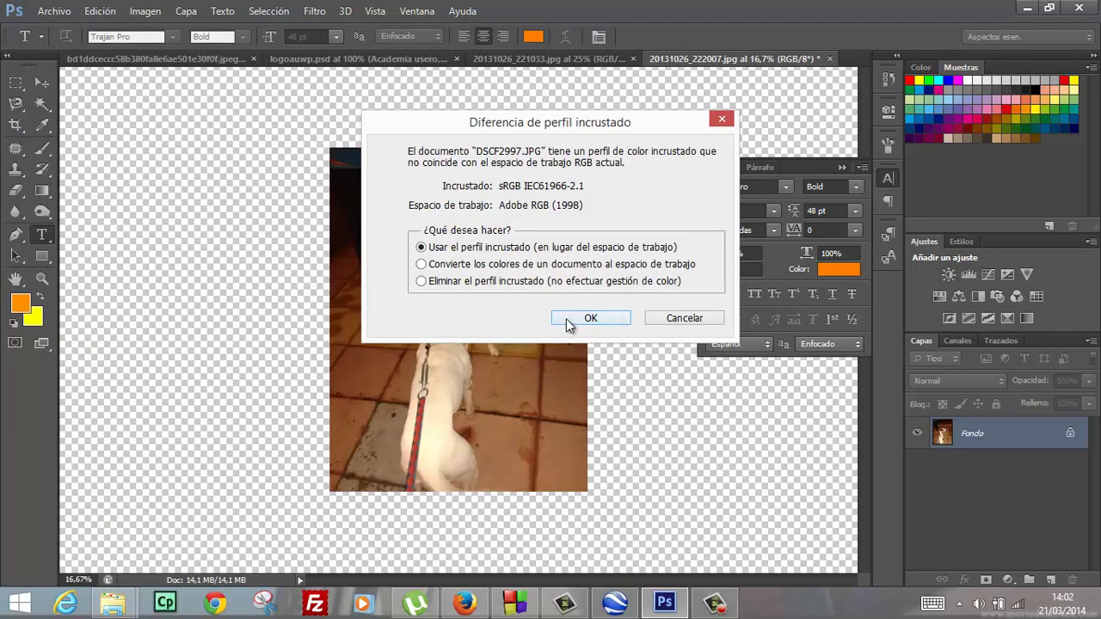
{"action": "left_click", "coordinate": [590, 318]}
Open DSCF3048.JPG in Photoshop CS6, keeping its embedded colour profile.
{"action": "mouse_move", "coordinate": [114, 602]}
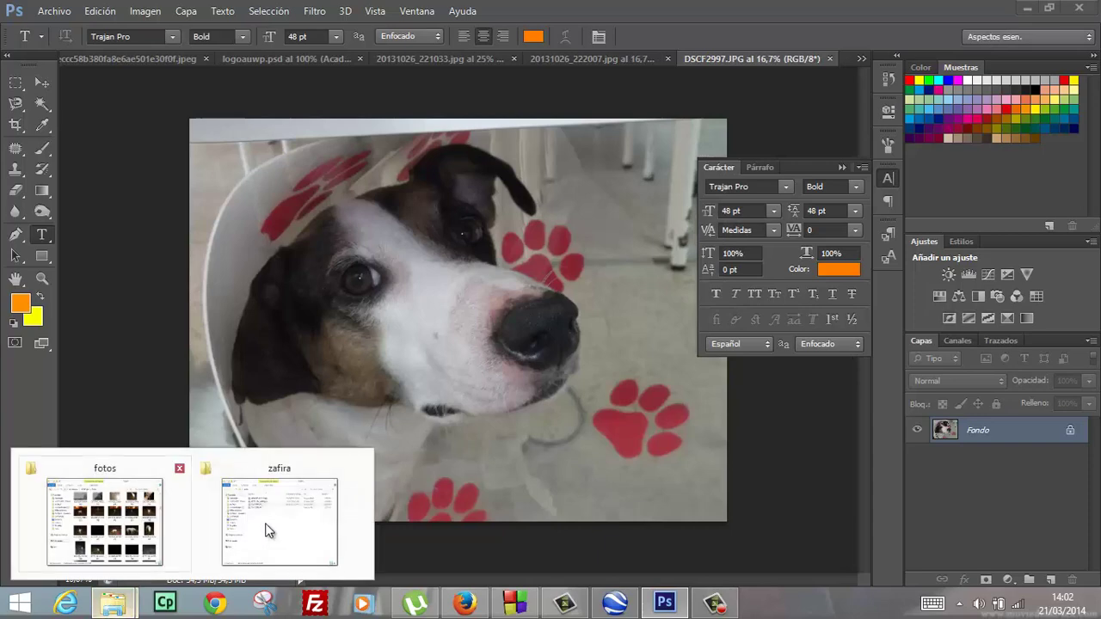
{"action": "left_click", "coordinate": [267, 530]}
{"action": "right_click", "coordinate": [234, 201]}
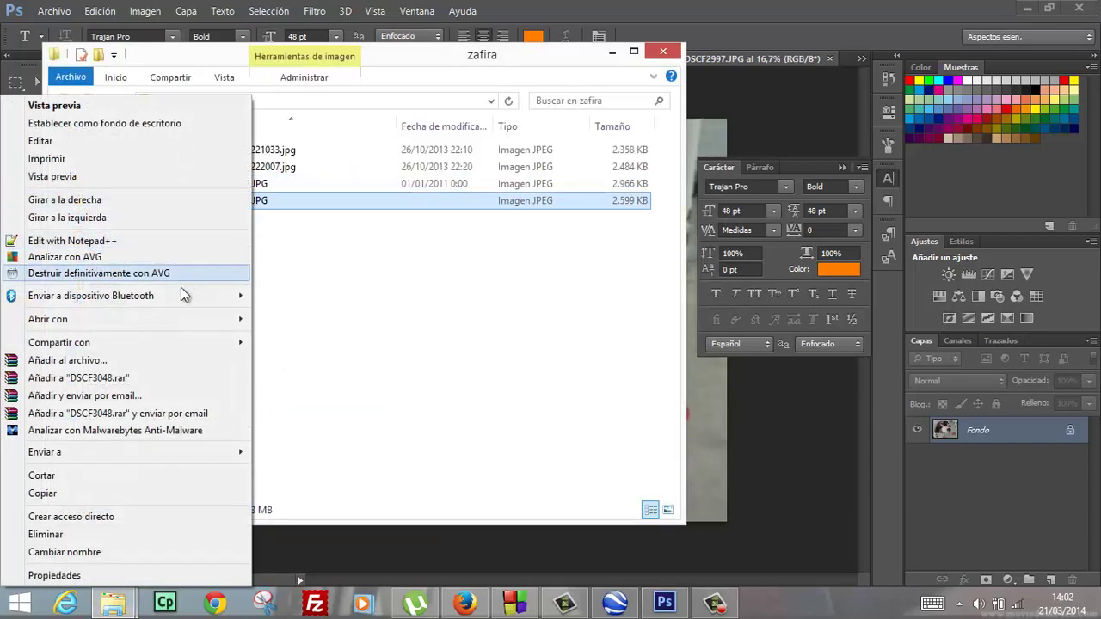
{"action": "mouse_move", "coordinate": [179, 318]}
{"action": "left_click", "coordinate": [327, 320]}
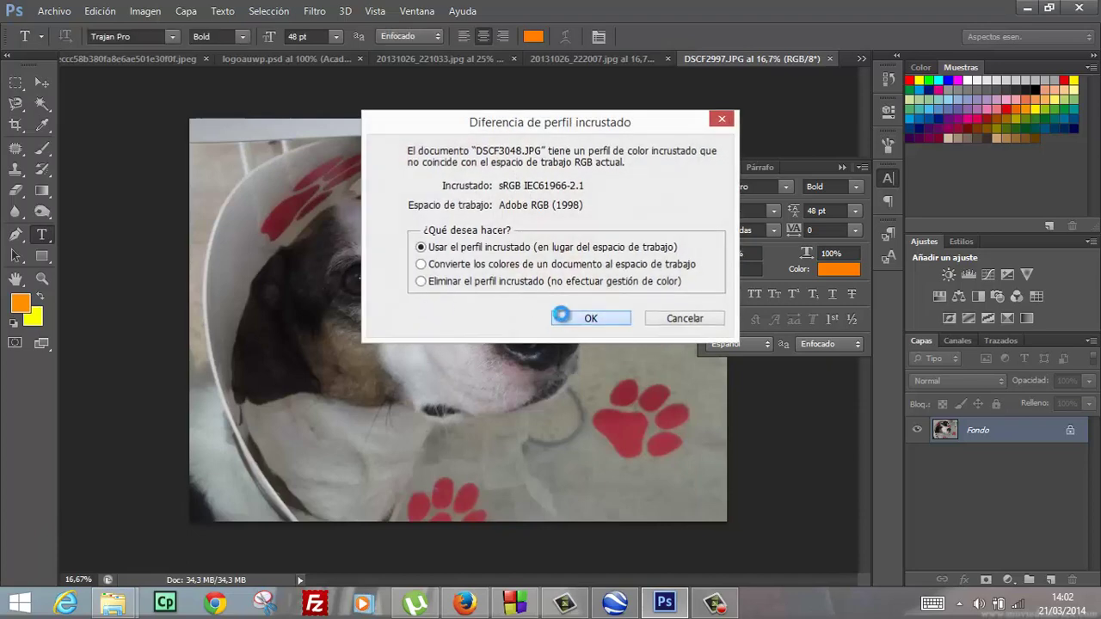
{"action": "left_click", "coordinate": [588, 318]}
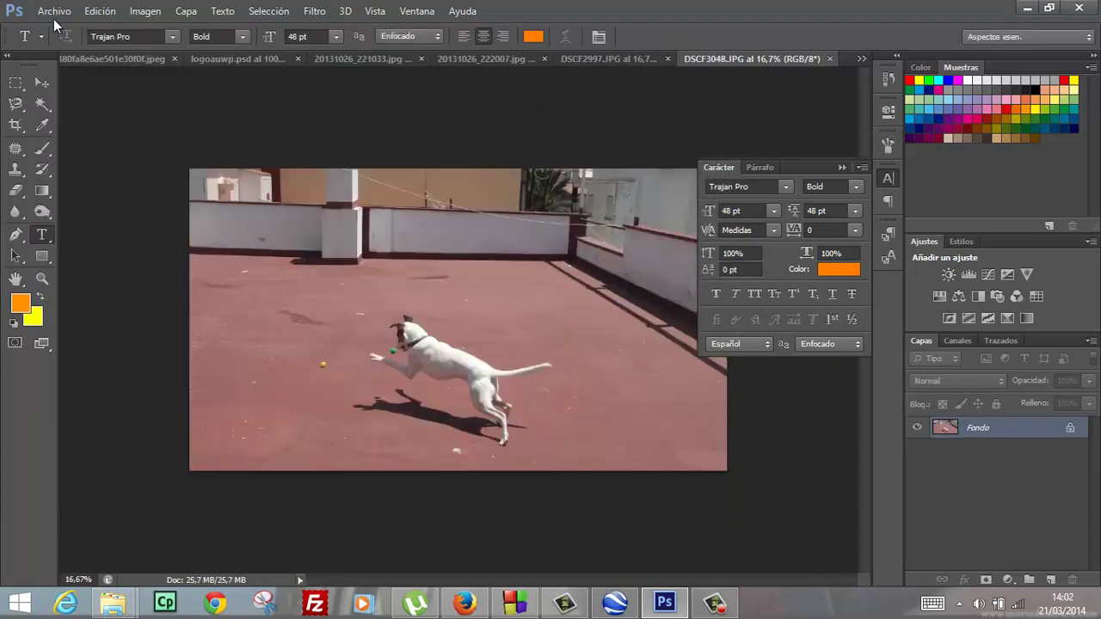
Close the unused jpeg and create a new 100 × 100 cm blank document.
{"action": "left_click", "coordinate": [174, 58]}
{"action": "left_click", "coordinate": [62, 11]}
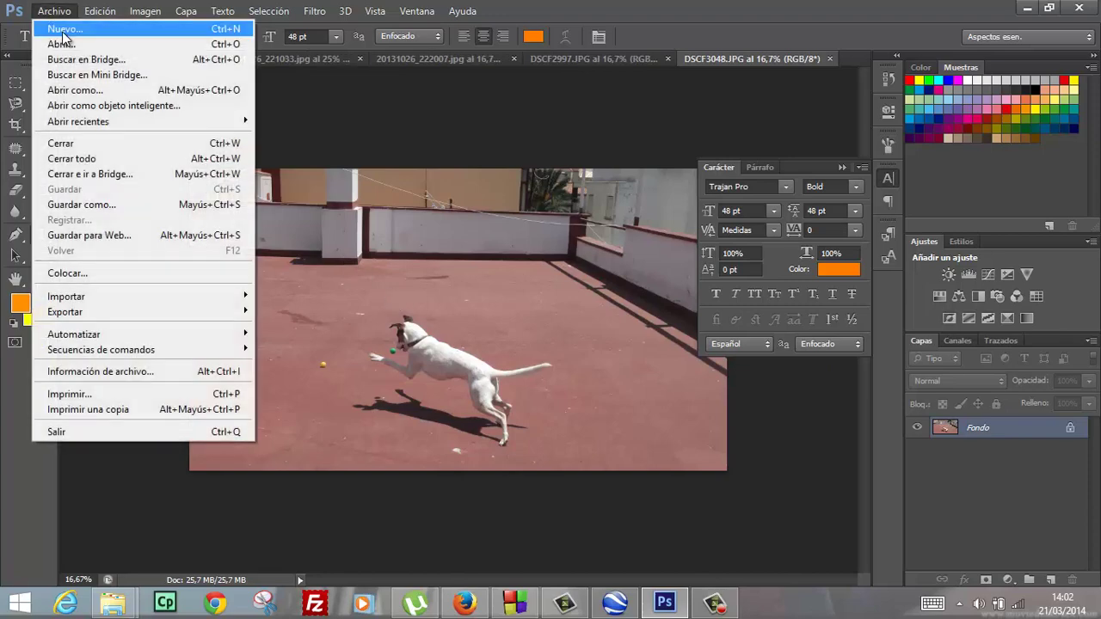
{"action": "left_click", "coordinate": [52, 26]}
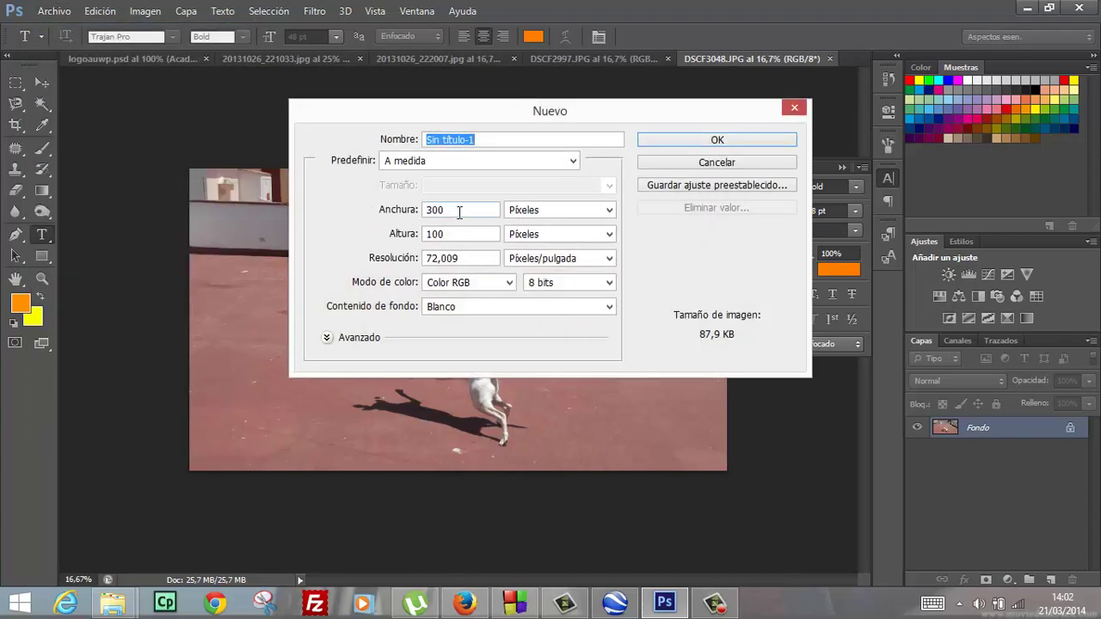
{"action": "left_click", "coordinate": [535, 215]}
{"action": "left_click", "coordinate": [533, 250]}
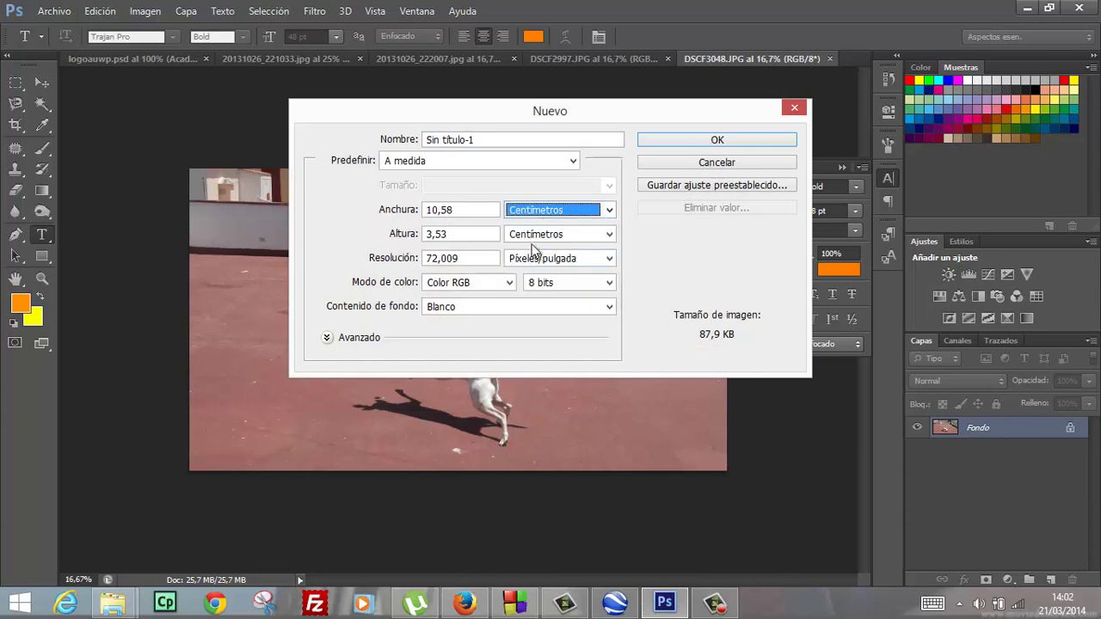
{"action": "double_click", "coordinate": [451, 209]}
{"action": "type", "text": "10"}
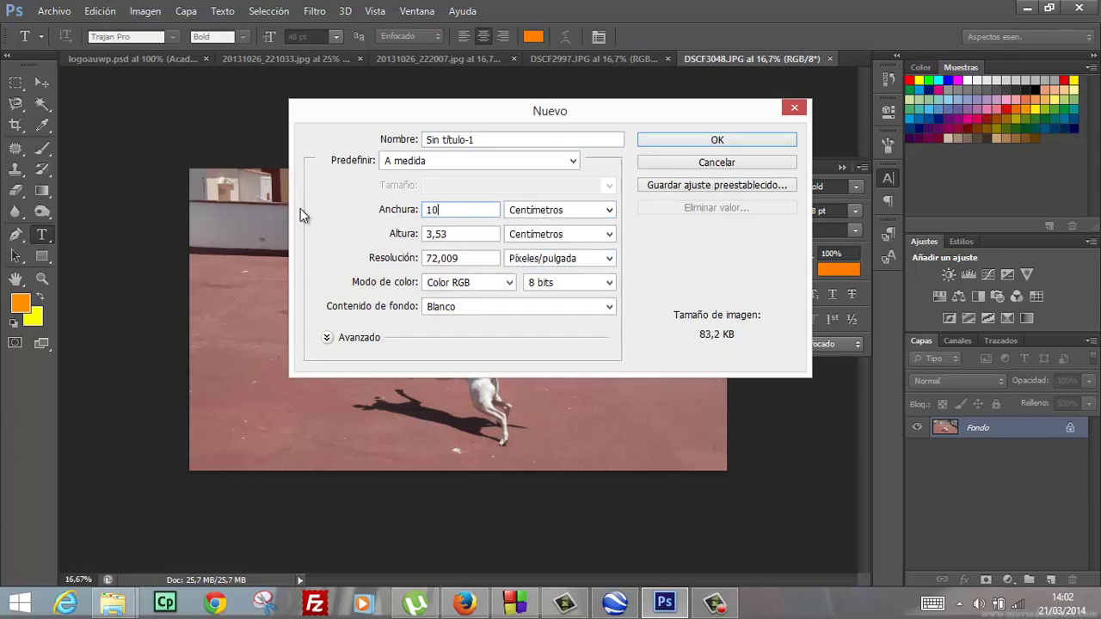
{"action": "type", "text": "0"}
{"action": "key", "text": "Tab"}
{"action": "type", "text": "100"}
{"action": "key", "text": "Tab"}
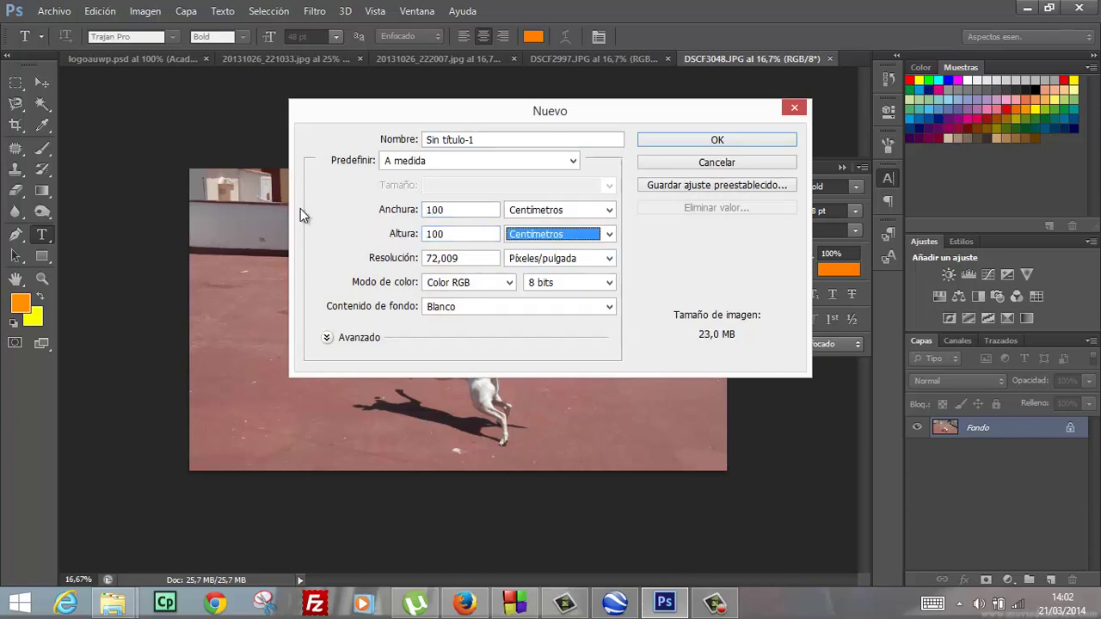
{"action": "left_click", "coordinate": [716, 139]}
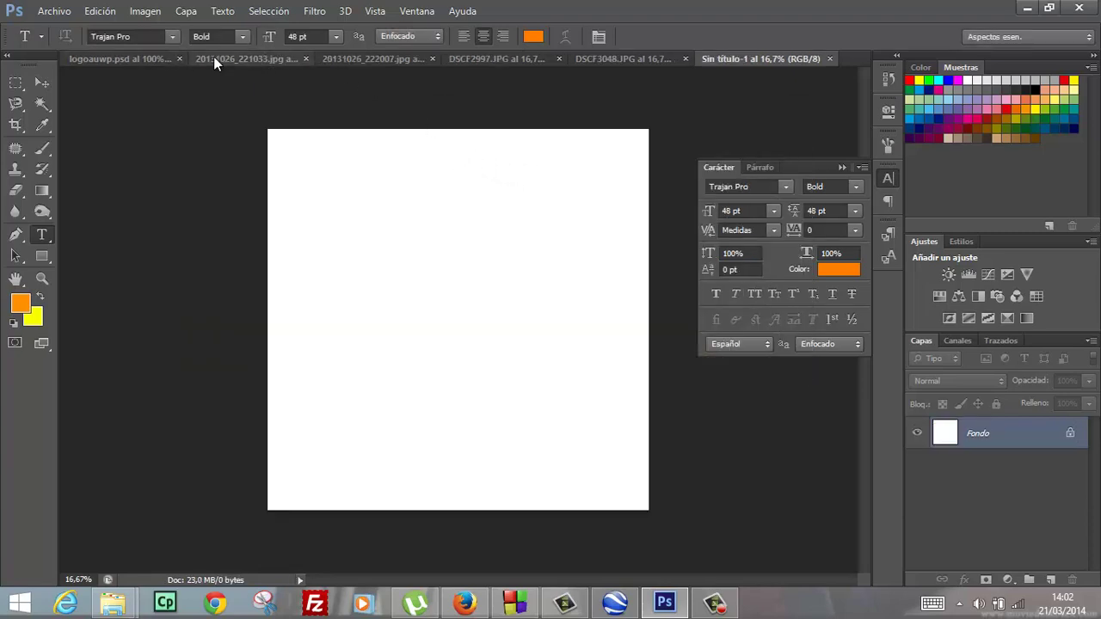
Close logoauwp.psd, saving its changes.
{"action": "left_click", "coordinate": [179, 58]}
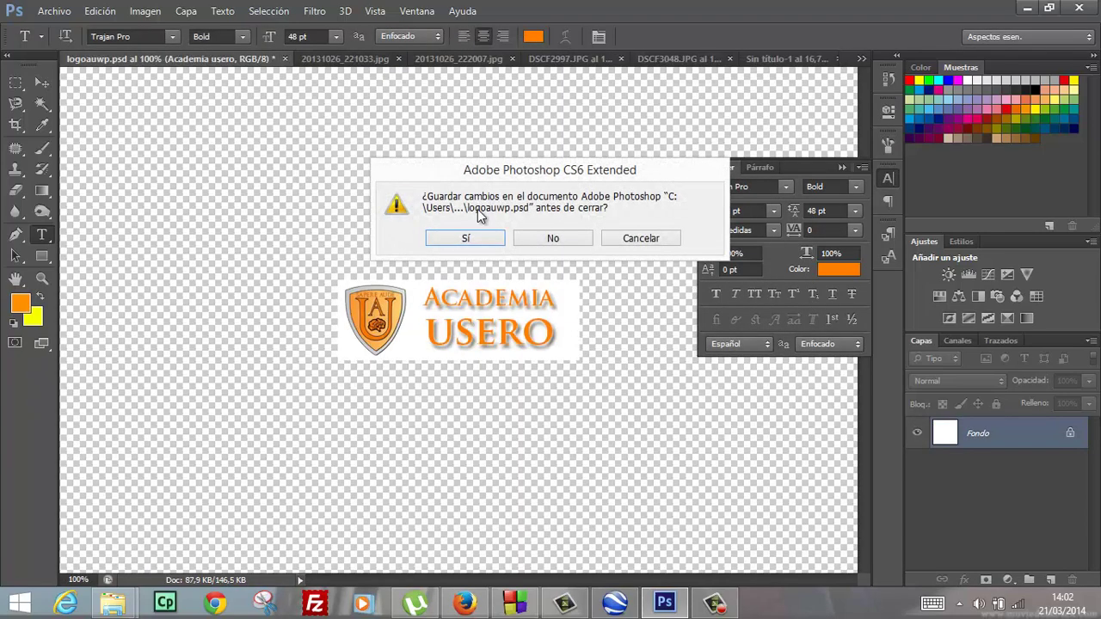
{"action": "left_click", "coordinate": [467, 239]}
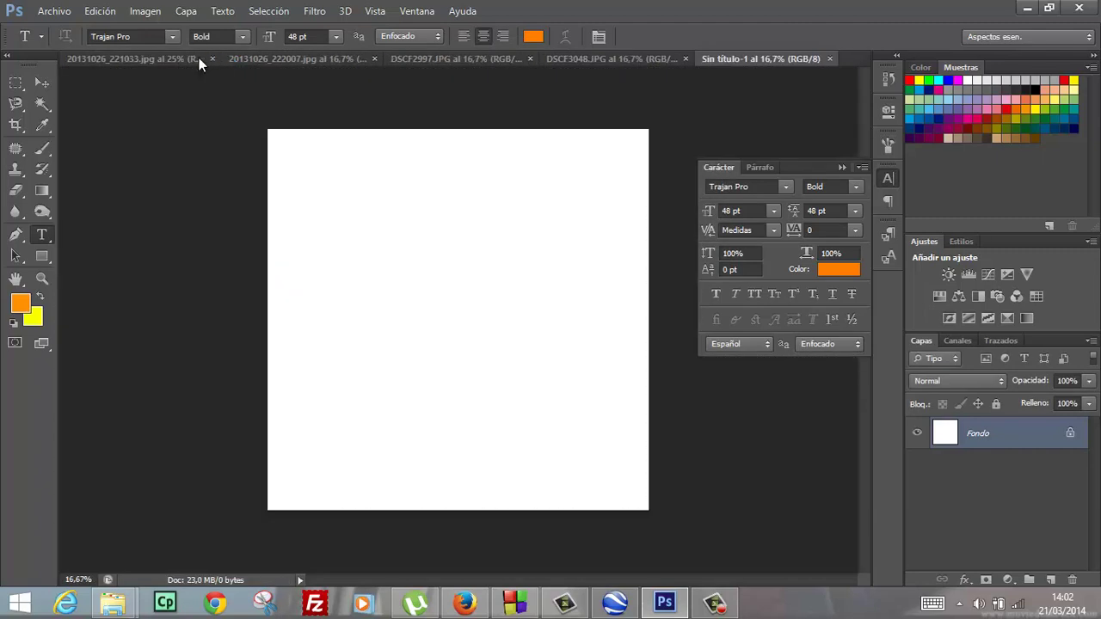
{"action": "left_click", "coordinate": [186, 59]}
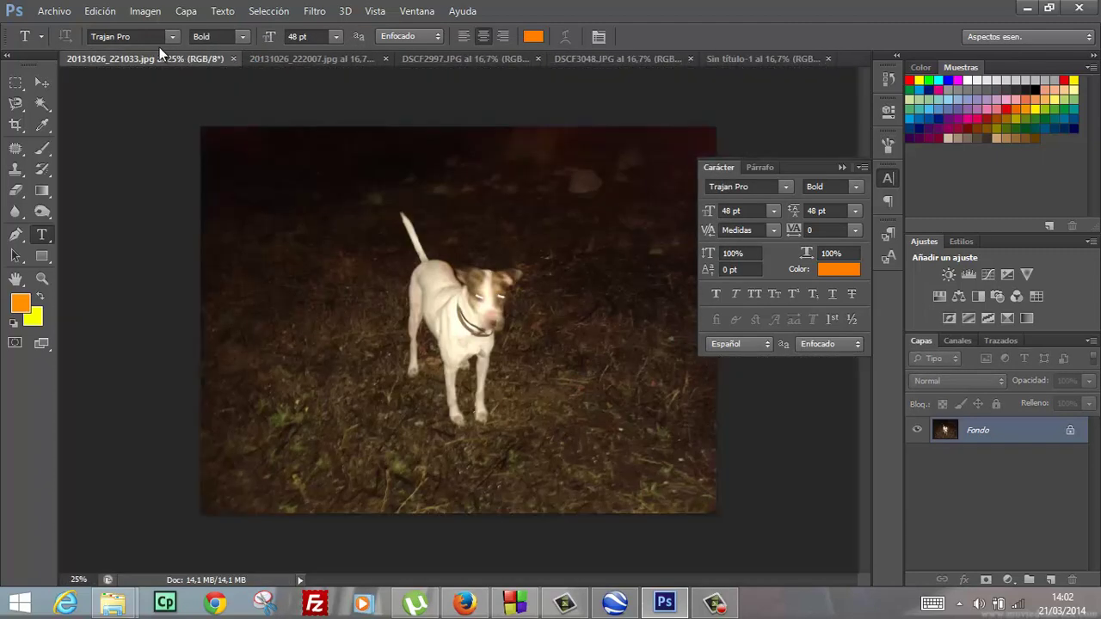
Copy the whole white-dog night photo and paste it into Sin título-1, converting its profile.
{"action": "left_click", "coordinate": [249, 19]}
{"action": "left_click", "coordinate": [274, 27]}
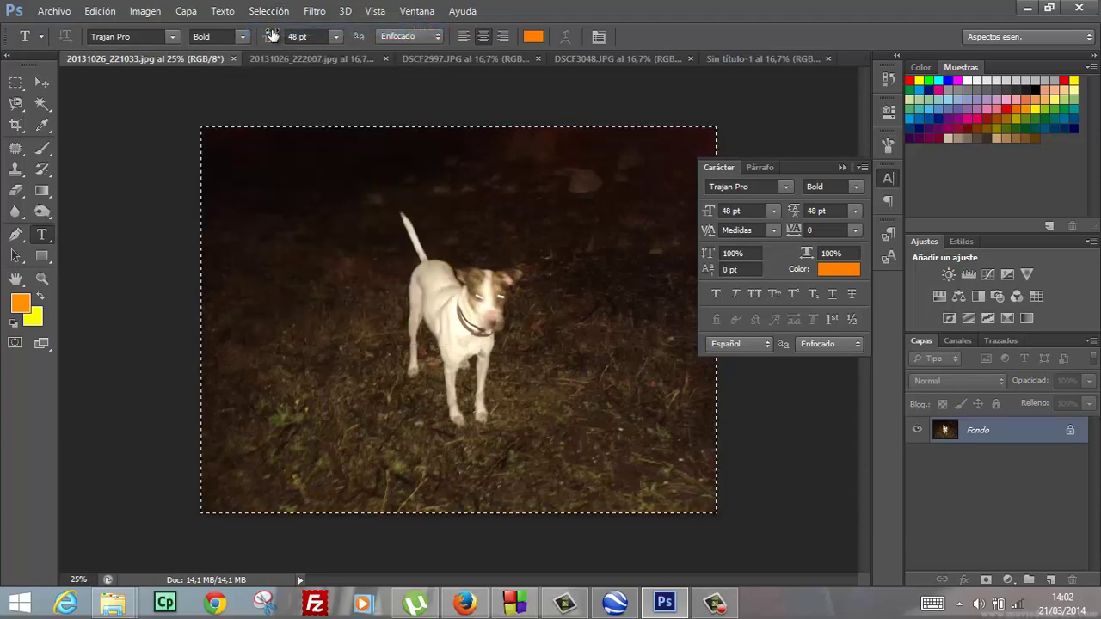
{"action": "left_click", "coordinate": [100, 12]}
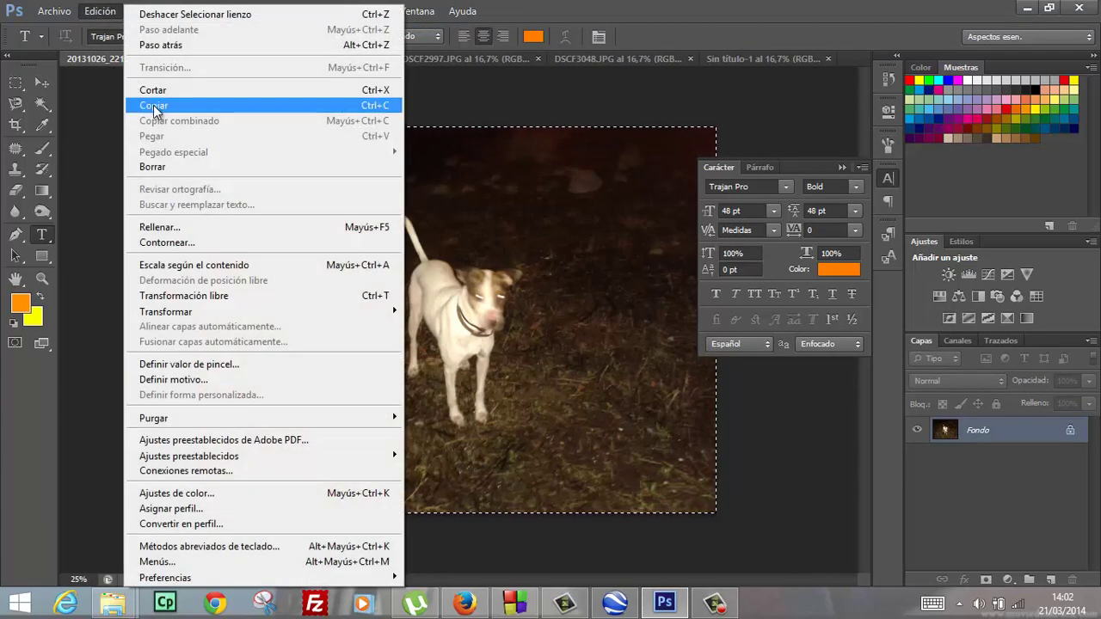
{"action": "left_click", "coordinate": [157, 105]}
{"action": "left_click", "coordinate": [740, 58]}
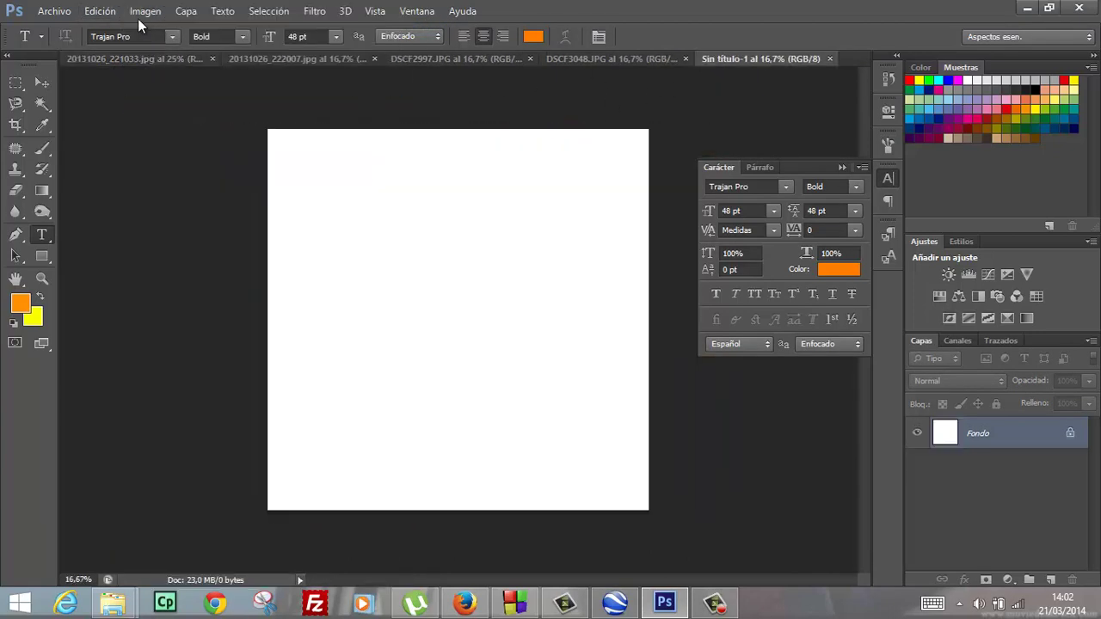
{"action": "left_click", "coordinate": [100, 12]}
{"action": "left_click", "coordinate": [151, 135]}
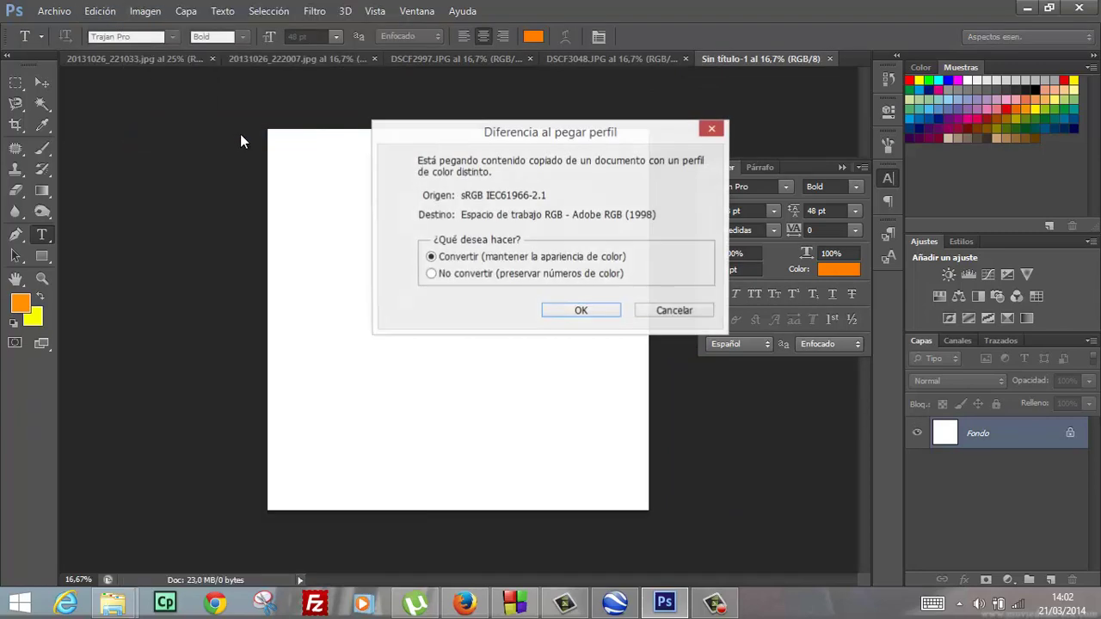
{"action": "left_click", "coordinate": [597, 309]}
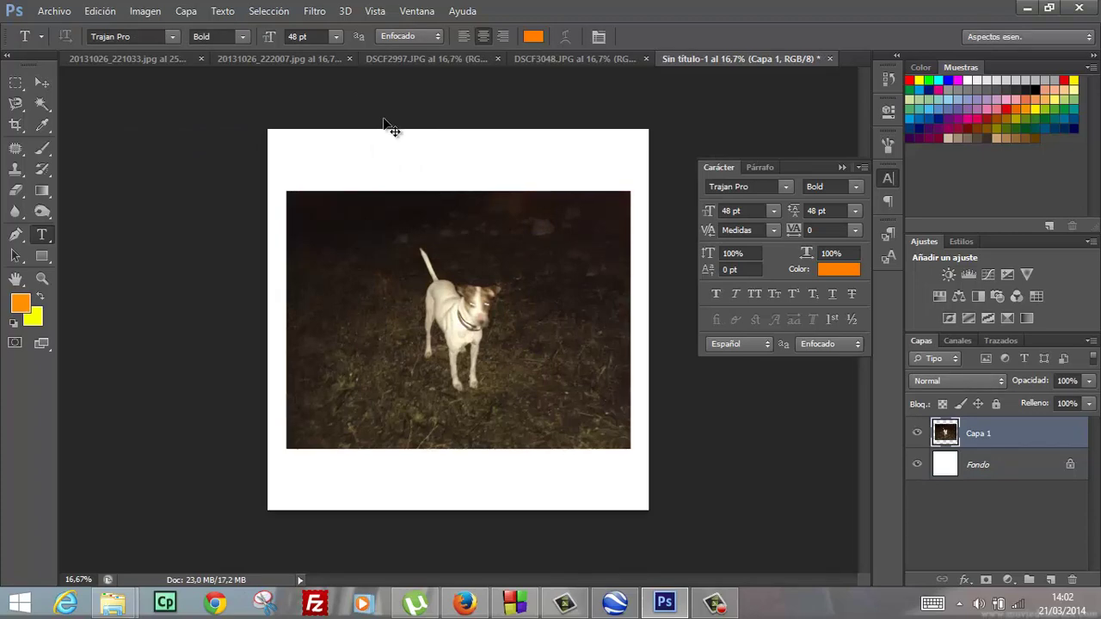
Scale the pasted photo to about 52% and move it to the upper left.
{"action": "key", "text": "ctrl+t"}
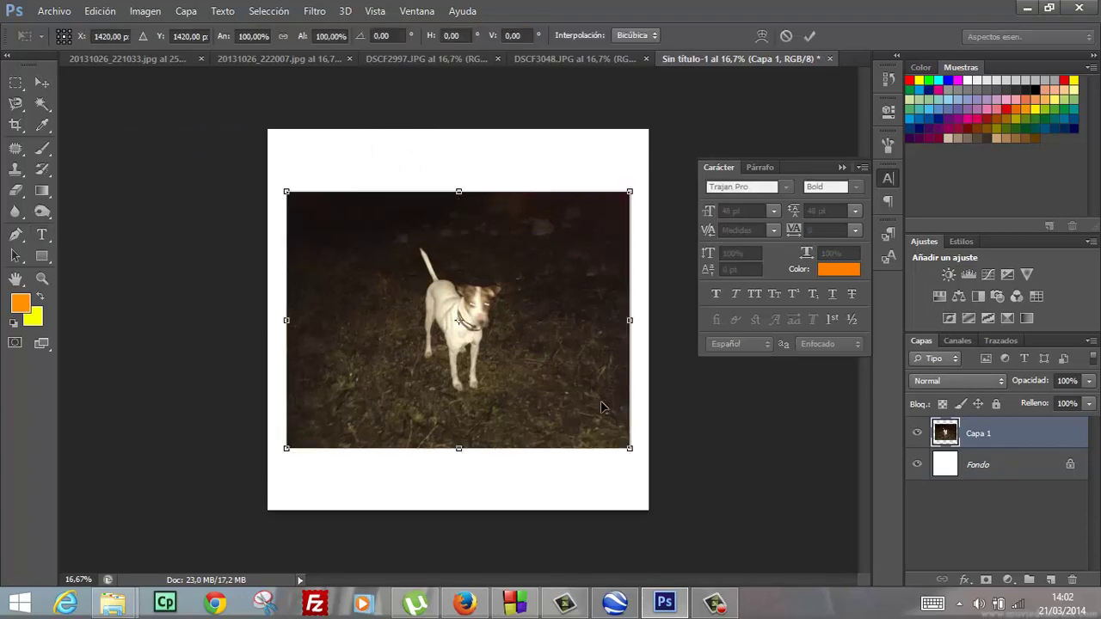
{"action": "left_click_drag", "start_coordinate": [602, 435], "coordinate": [467, 323]}
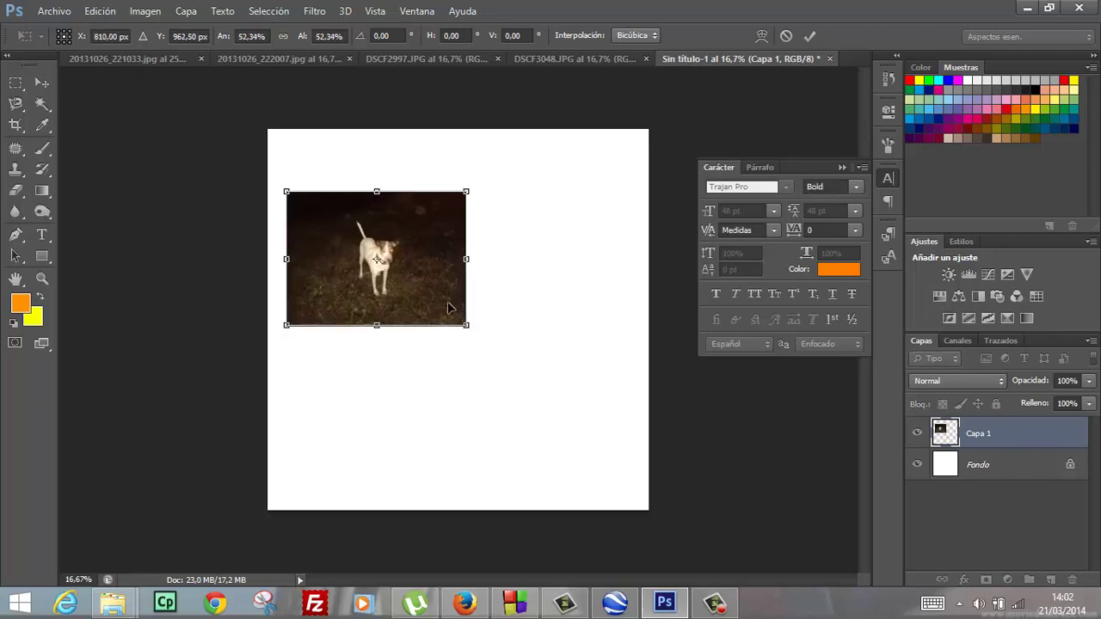
{"action": "left_click_drag", "start_coordinate": [453, 308], "coordinate": [455, 271]}
Commit the first photo, then copy the two-dogs photo and paste it into the collage.
{"action": "key", "text": "t"}
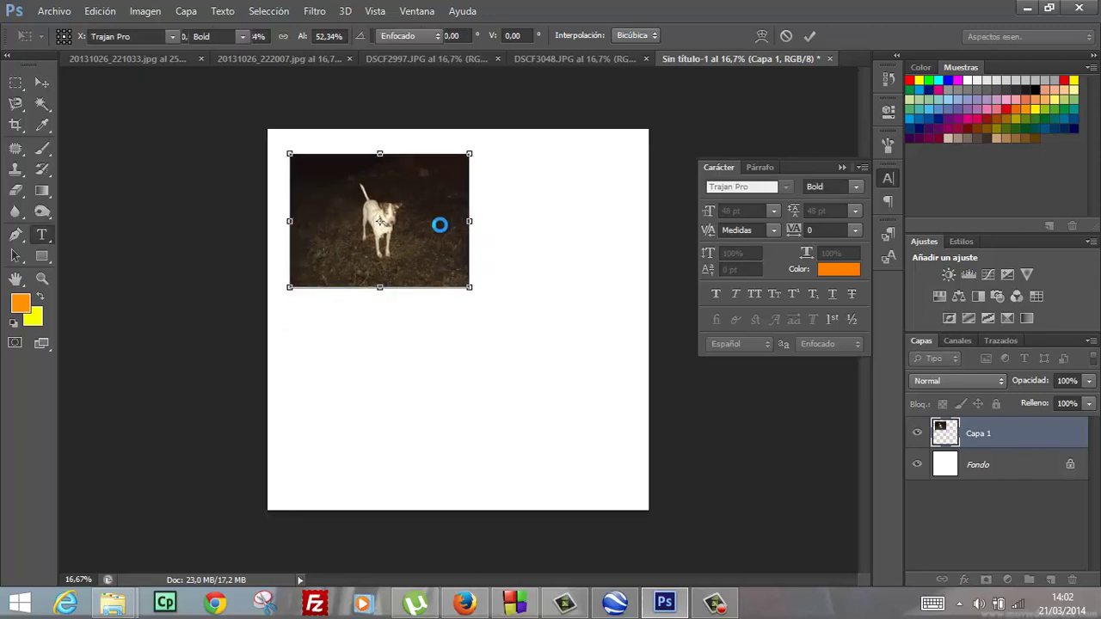
{"action": "left_click", "coordinate": [323, 62]}
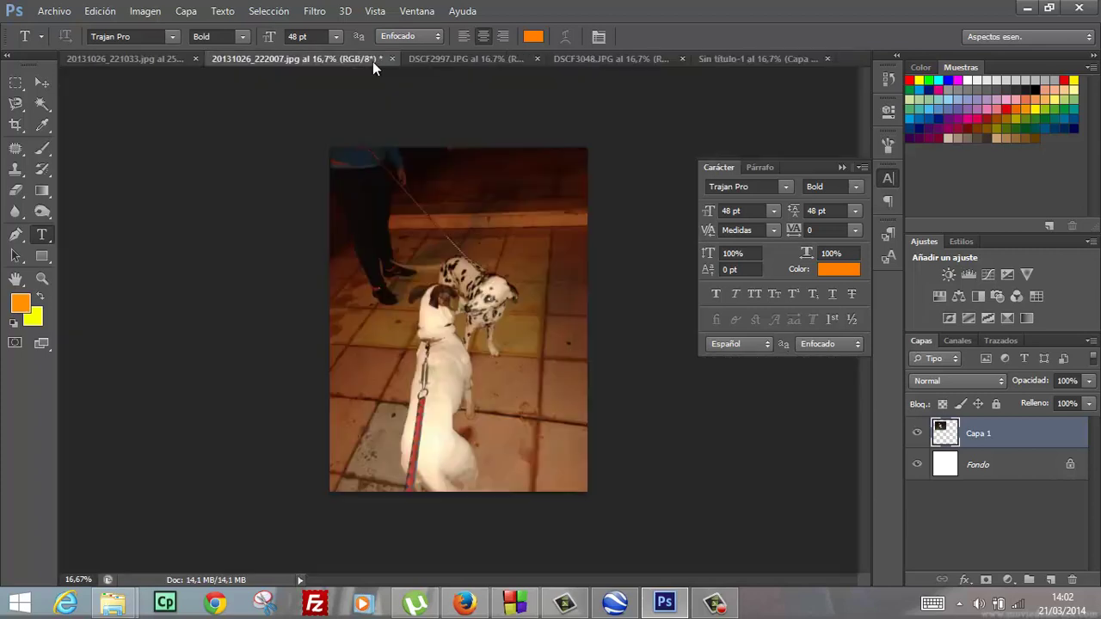
{"action": "left_click", "coordinate": [163, 59]}
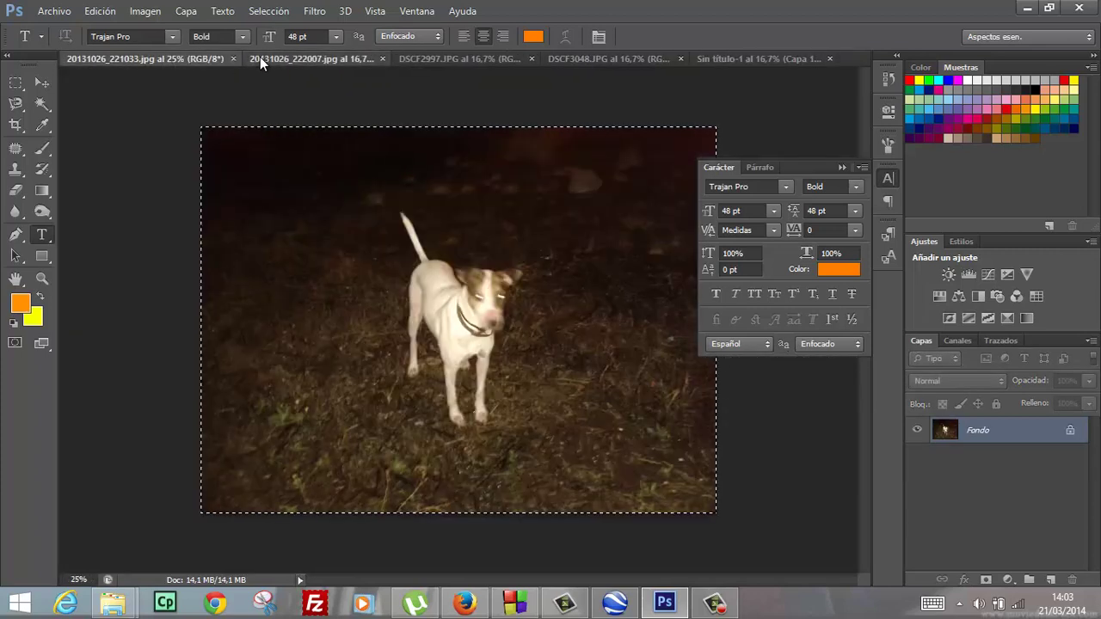
{"action": "left_click", "coordinate": [259, 58]}
{"action": "left_click", "coordinate": [263, 12]}
{"action": "left_click", "coordinate": [267, 29]}
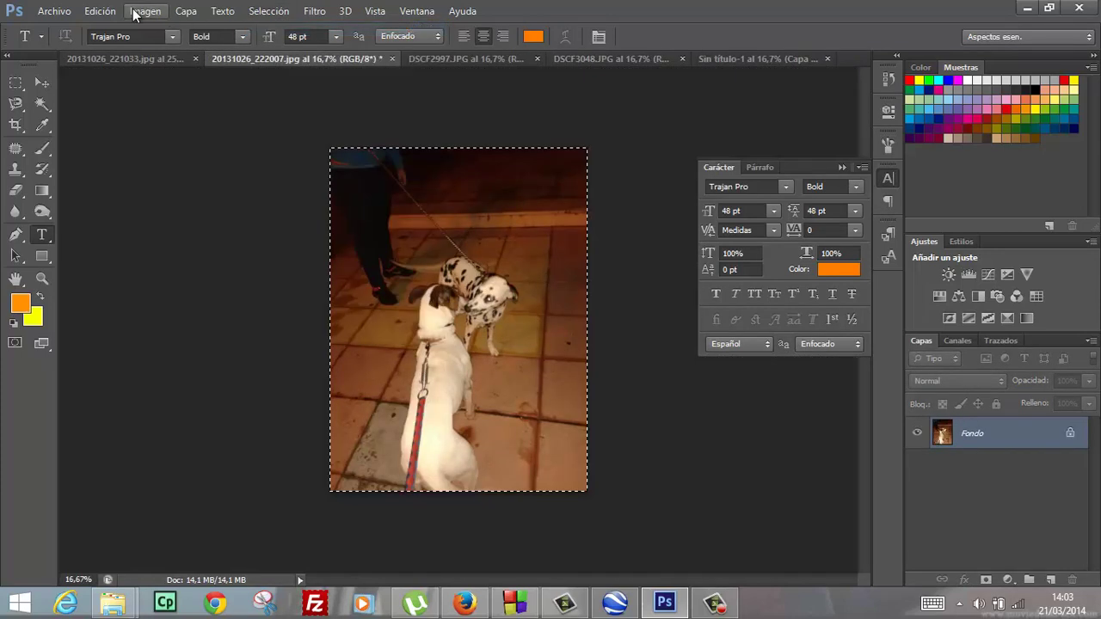
{"action": "left_click", "coordinate": [101, 12]}
{"action": "left_click", "coordinate": [153, 106]}
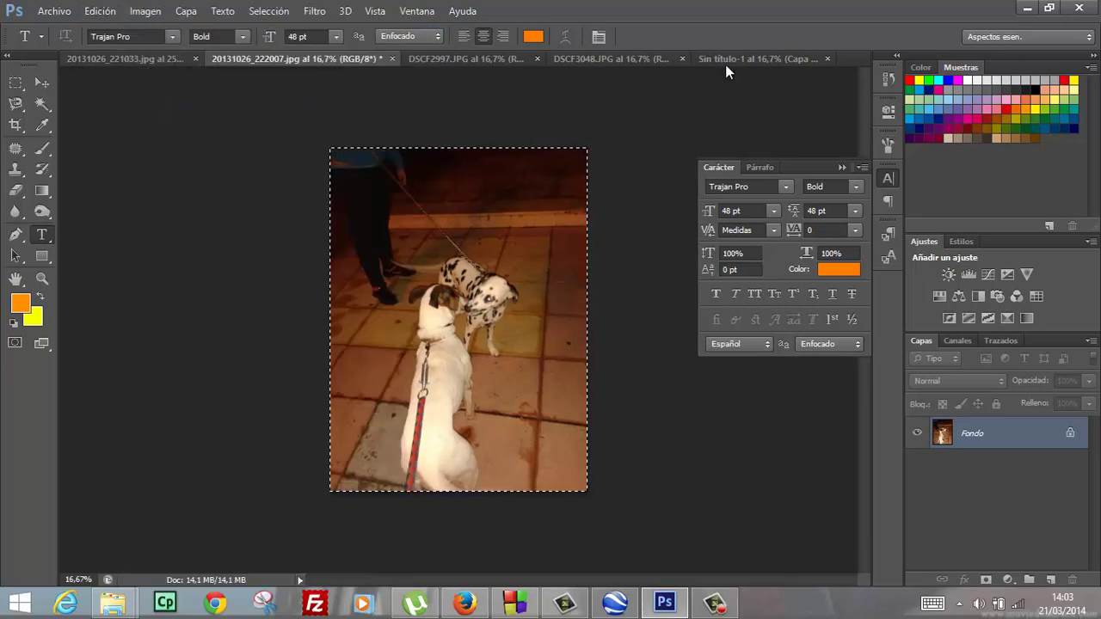
{"action": "left_click", "coordinate": [780, 53]}
{"action": "key", "text": "ctrl+v"}
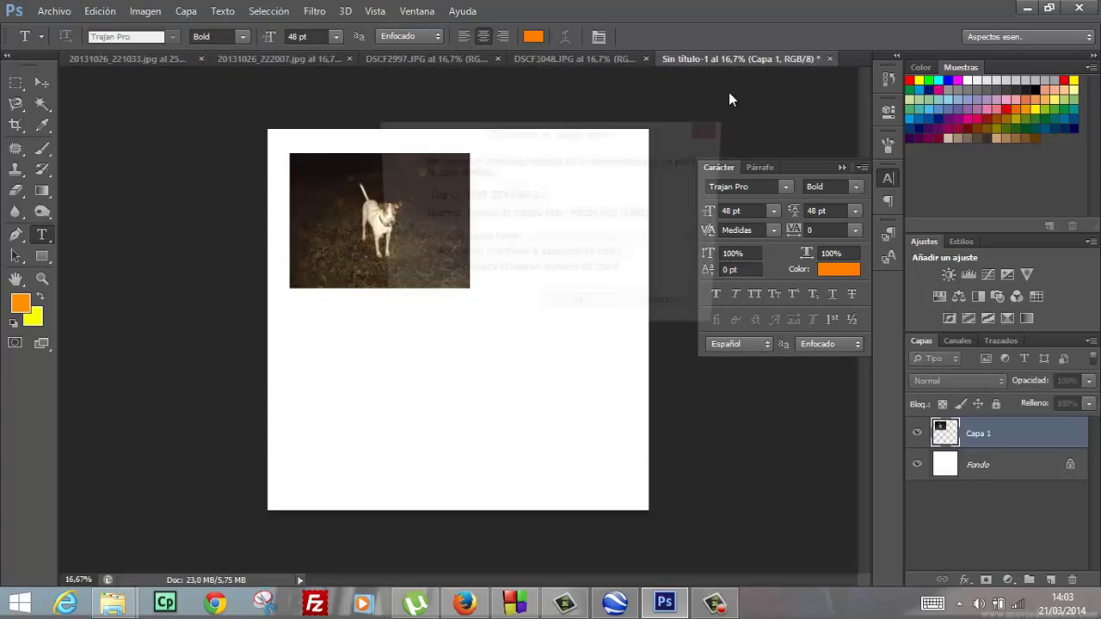
{"action": "left_click", "coordinate": [594, 311]}
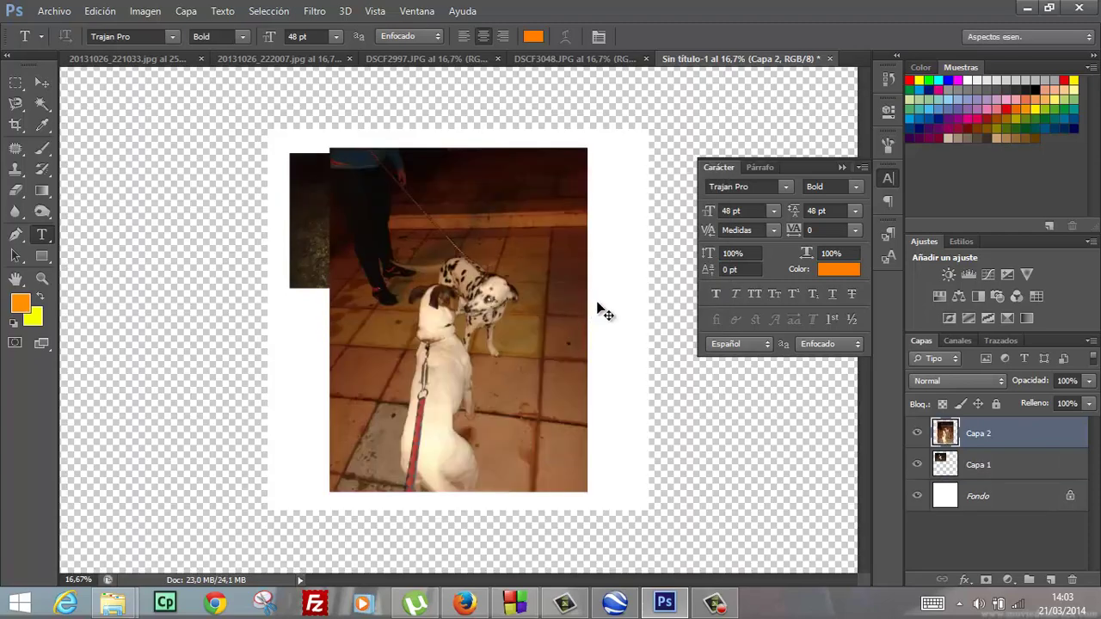
Scale the two-dogs photo (Capa 2) to about 50% and apply it.
{"action": "key", "text": "ctrl+t"}
{"action": "mouse_move", "coordinate": [515, 379]}
{"action": "left_mouse_down"}
{"action": "mouse_move", "coordinate": [437, 283]}
{"action": "mouse_move", "coordinate": [543, 304]}
{"action": "left_mouse_up"}
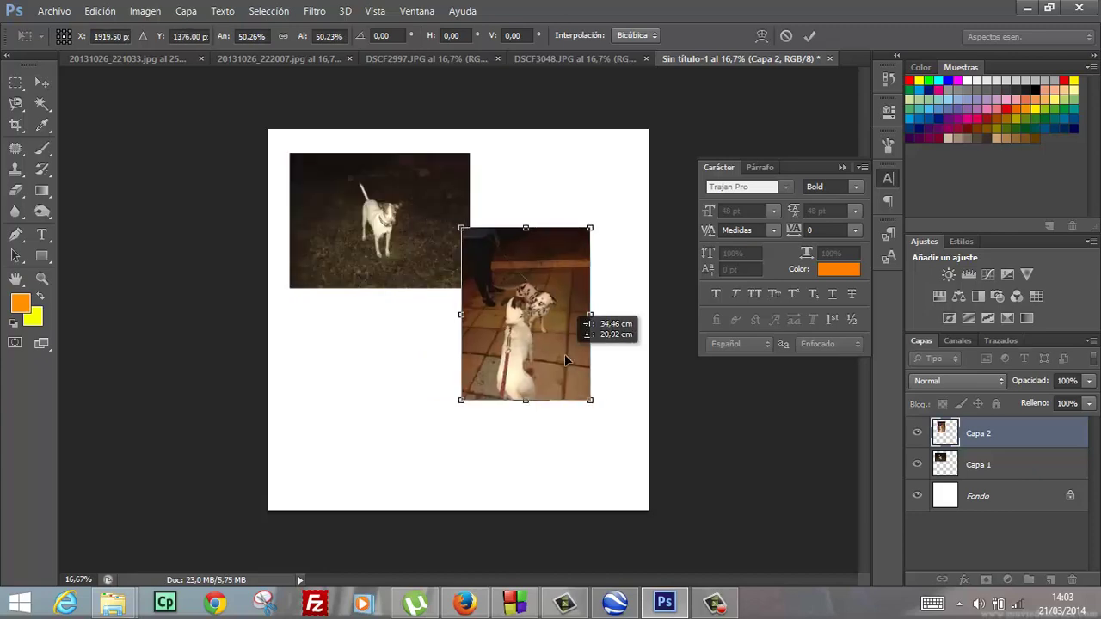
{"action": "key", "text": "Return"}
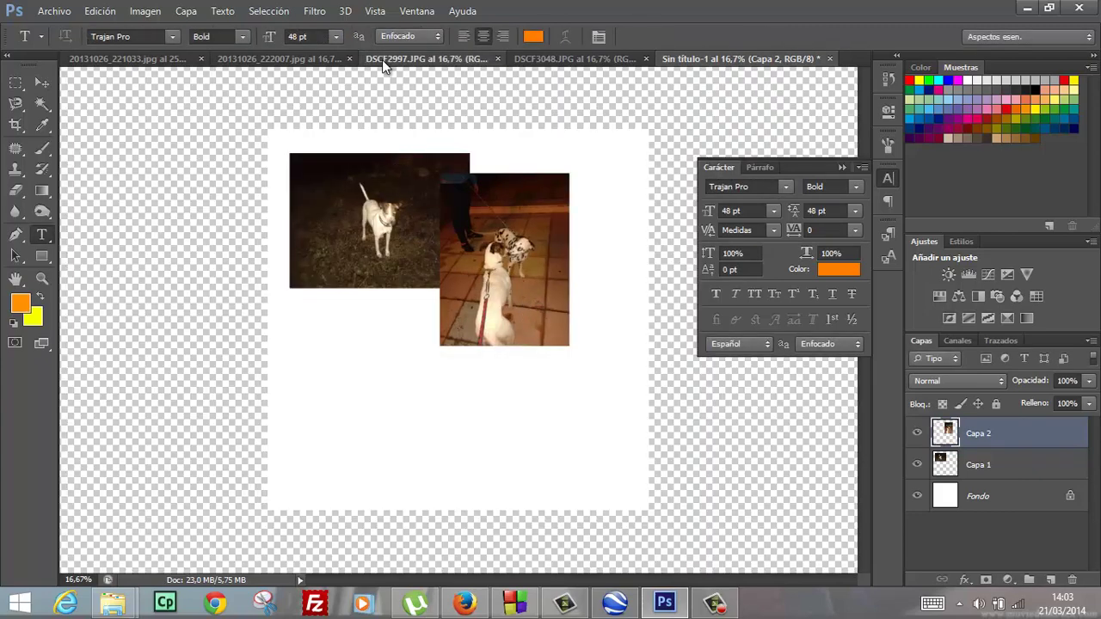
Copy the whole DSCF2997.JPG dog-in-cone photo and paste it into the collage.
{"action": "left_click", "coordinate": [383, 60]}
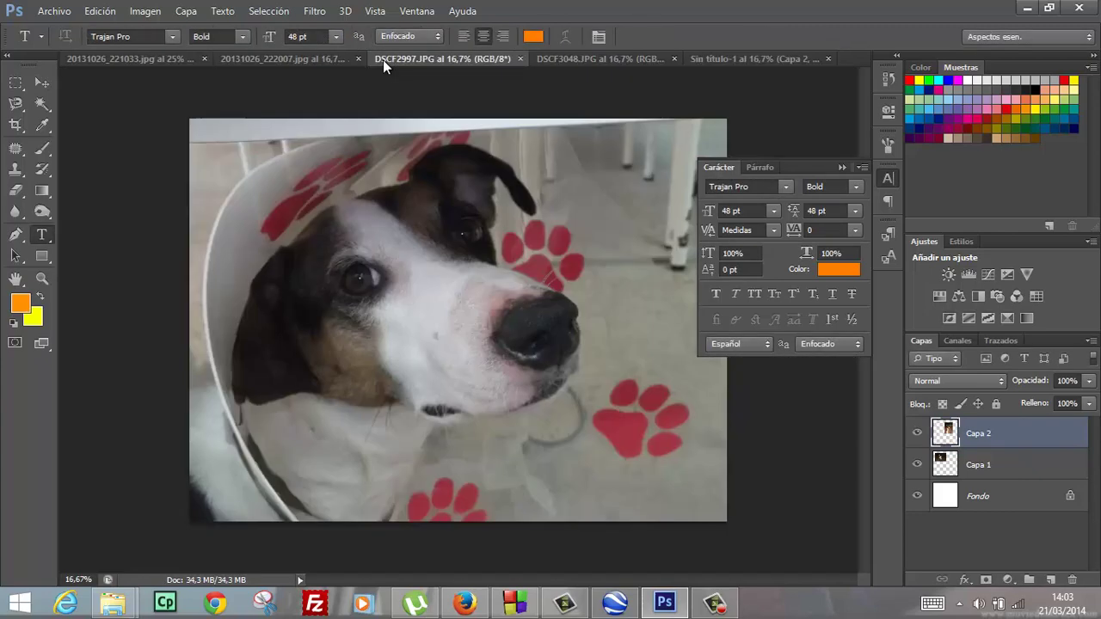
{"action": "left_click", "coordinate": [269, 10]}
{"action": "left_click", "coordinate": [270, 28]}
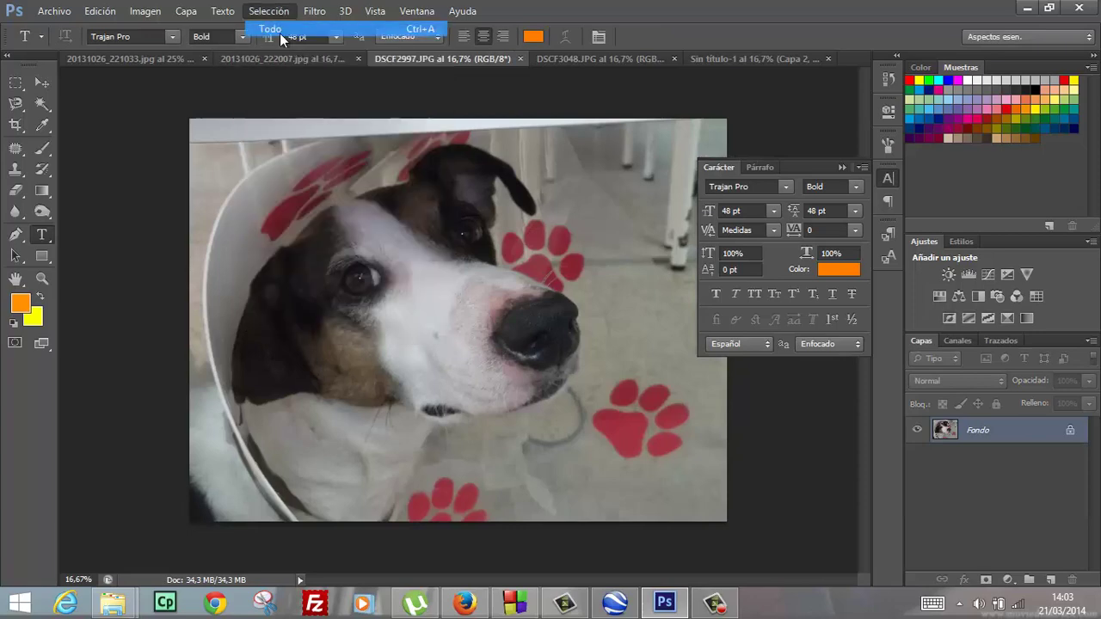
{"action": "key", "text": "ctrl+c"}
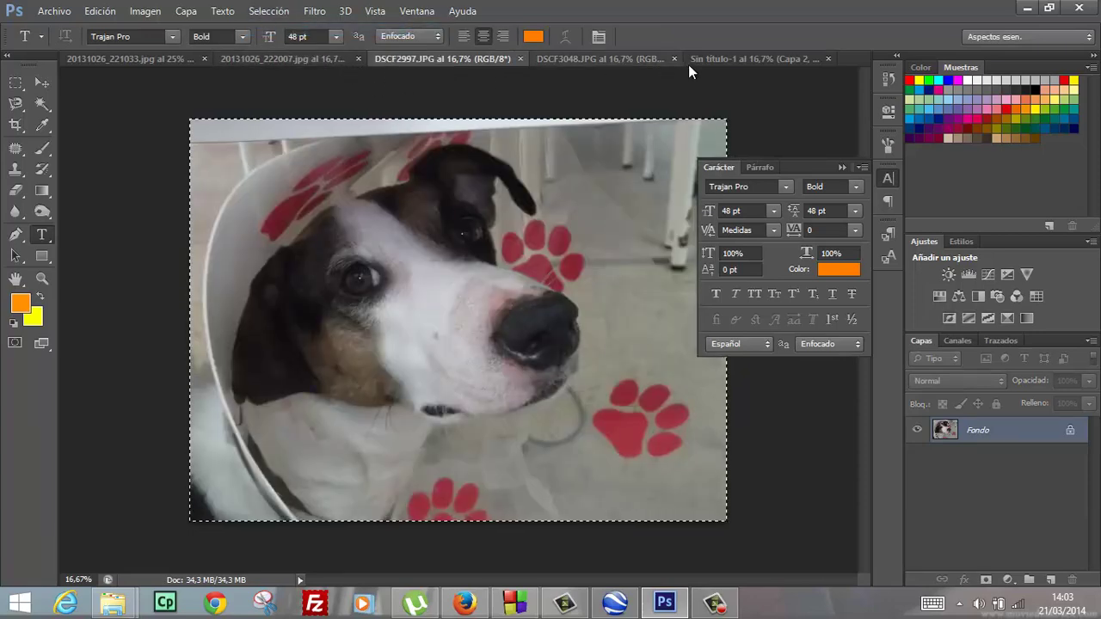
{"action": "left_click", "coordinate": [714, 61]}
{"action": "key", "text": "ctrl+v"}
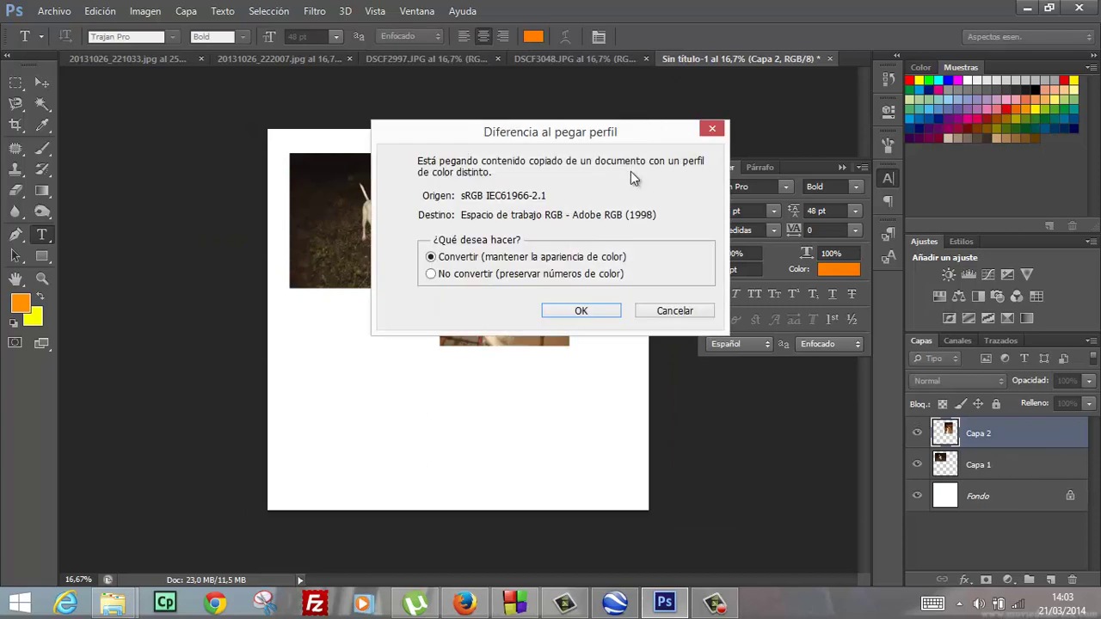
{"action": "left_click", "coordinate": [601, 306]}
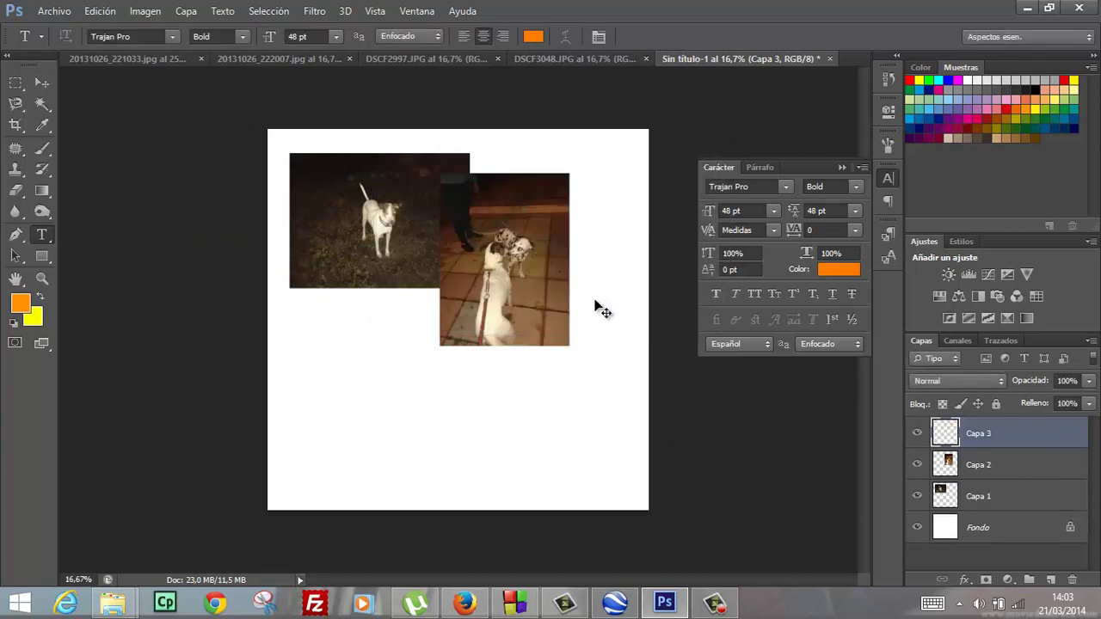
Scale the dog-in-cone photo to about 40% and place it below the first photo.
{"action": "key", "text": "ctrl+t"}
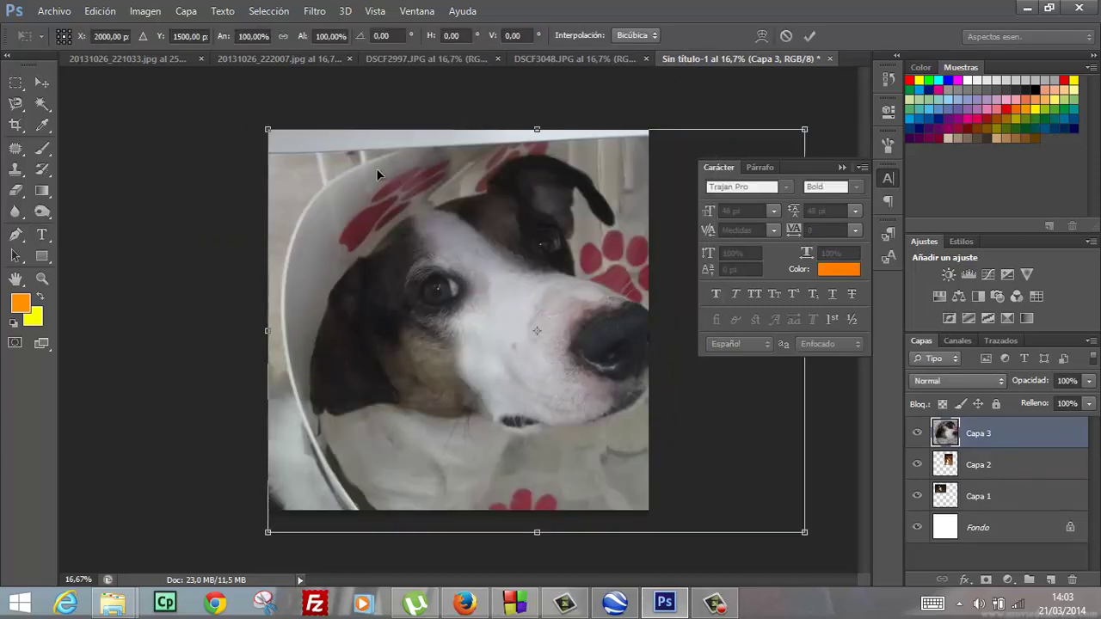
{"action": "left_click_drag", "start_coordinate": [366, 211], "coordinate": [590, 370]}
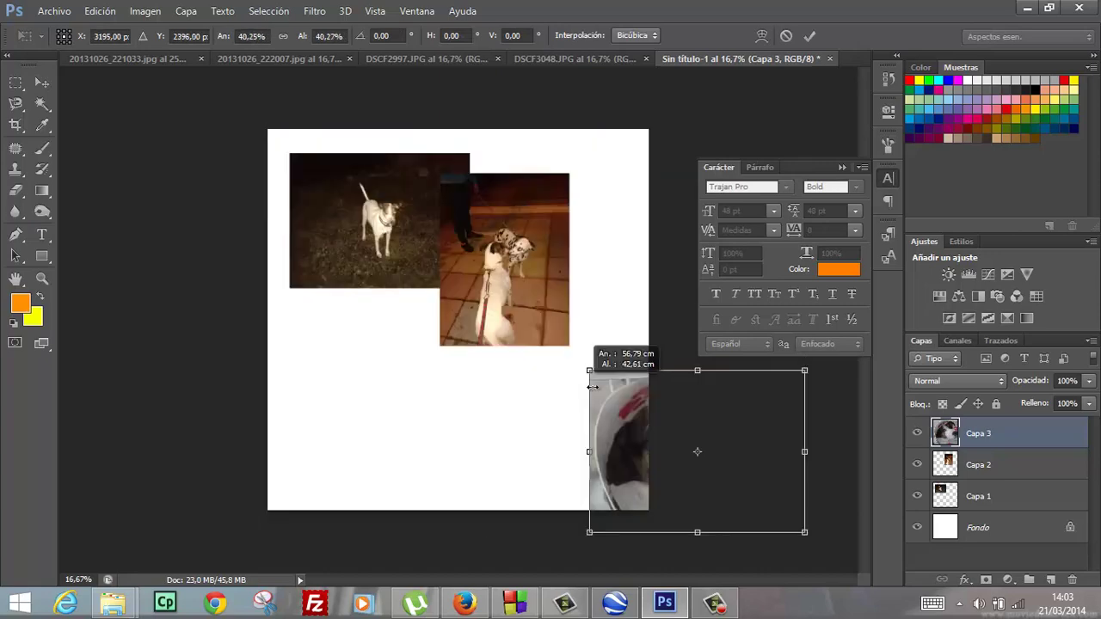
{"action": "mouse_move", "coordinate": [679, 412]}
{"action": "left_mouse_down"}
{"action": "mouse_move", "coordinate": [507, 351]}
{"action": "mouse_move", "coordinate": [404, 373]}
{"action": "left_mouse_up"}
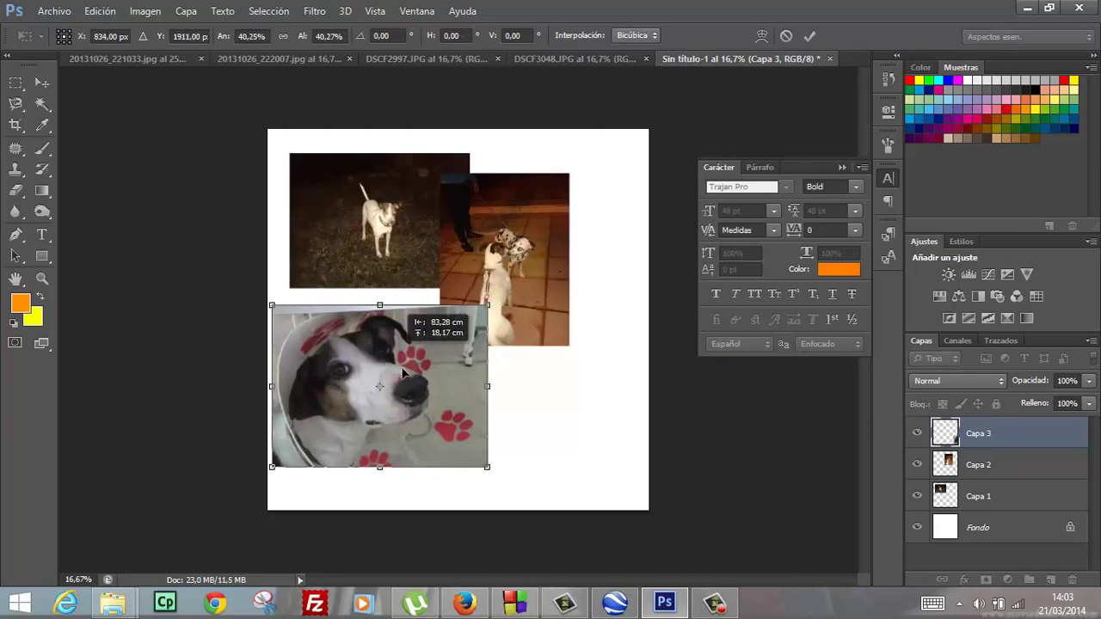
{"action": "key", "text": "Return"}
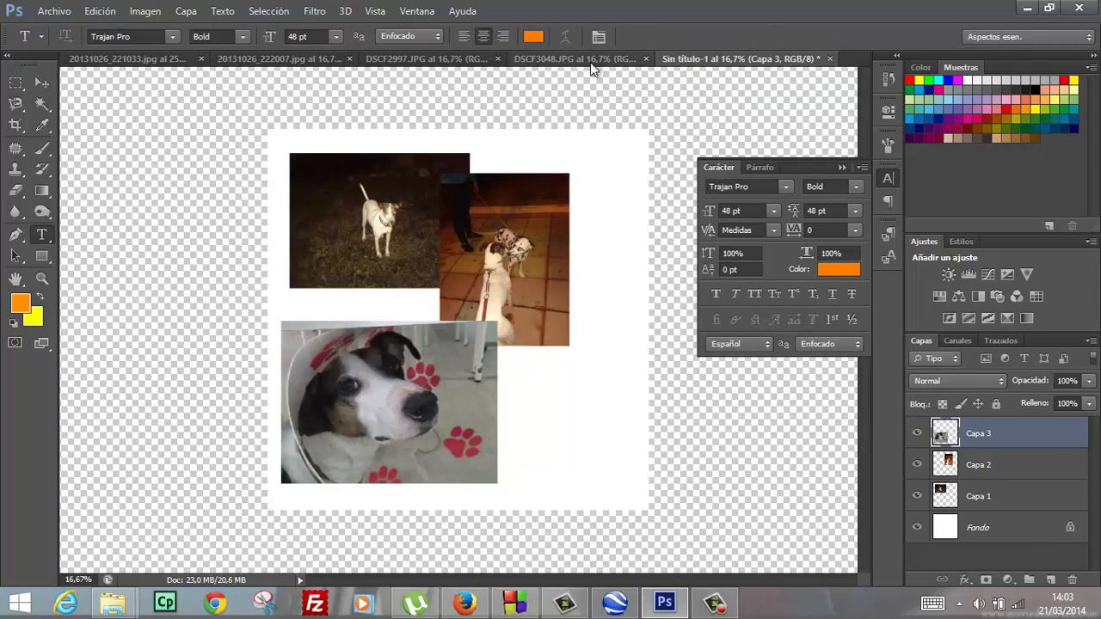
Select the DSCF3048.JPG running-dog photo and paste it into the collage as Capa 4.
{"action": "left_click", "coordinate": [585, 62]}
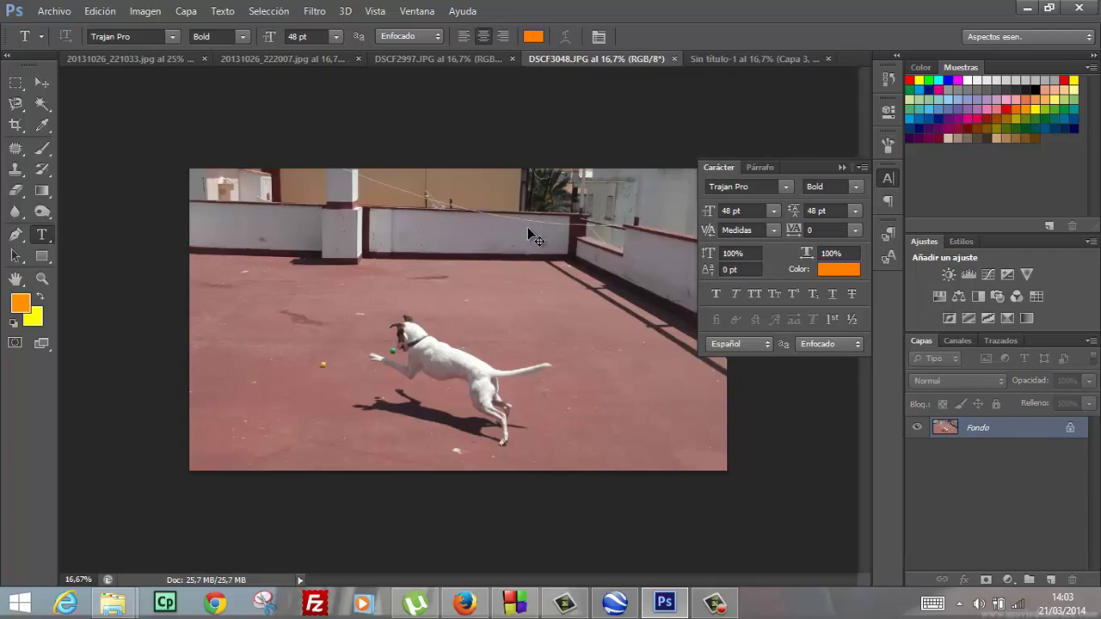
{"action": "key", "text": "ctrl+a"}
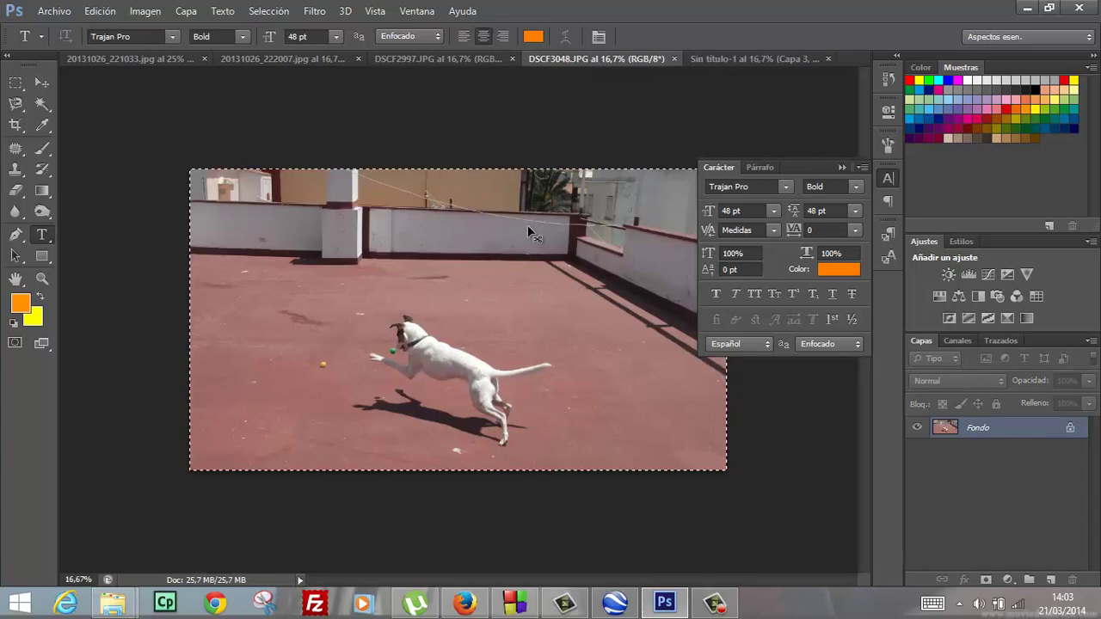
{"action": "left_click", "coordinate": [717, 64]}
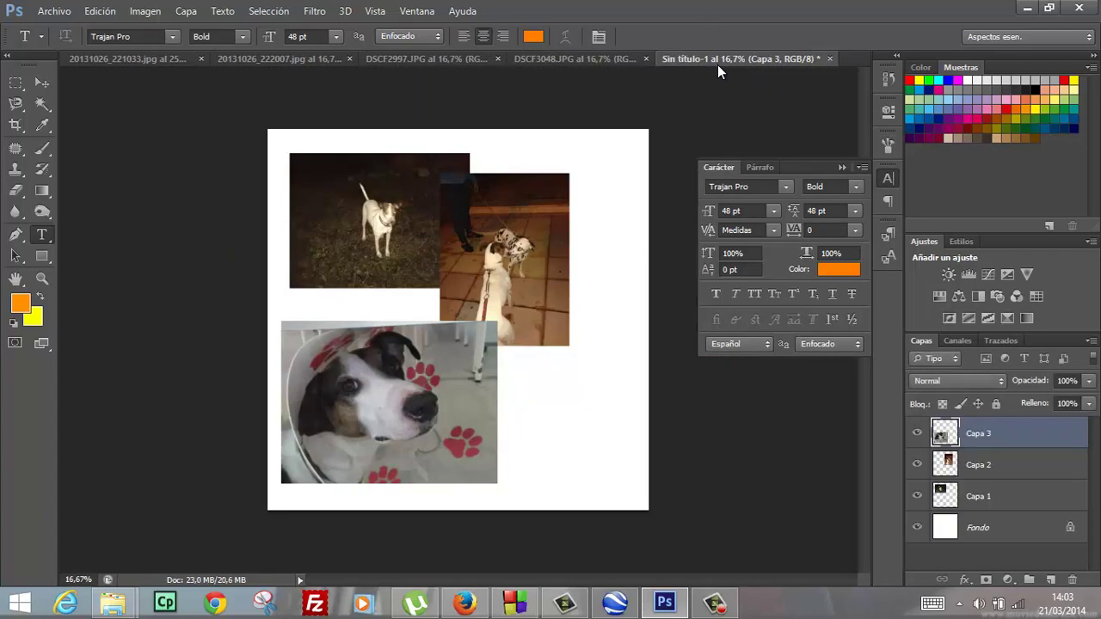
{"action": "key", "text": "ctrl+v"}
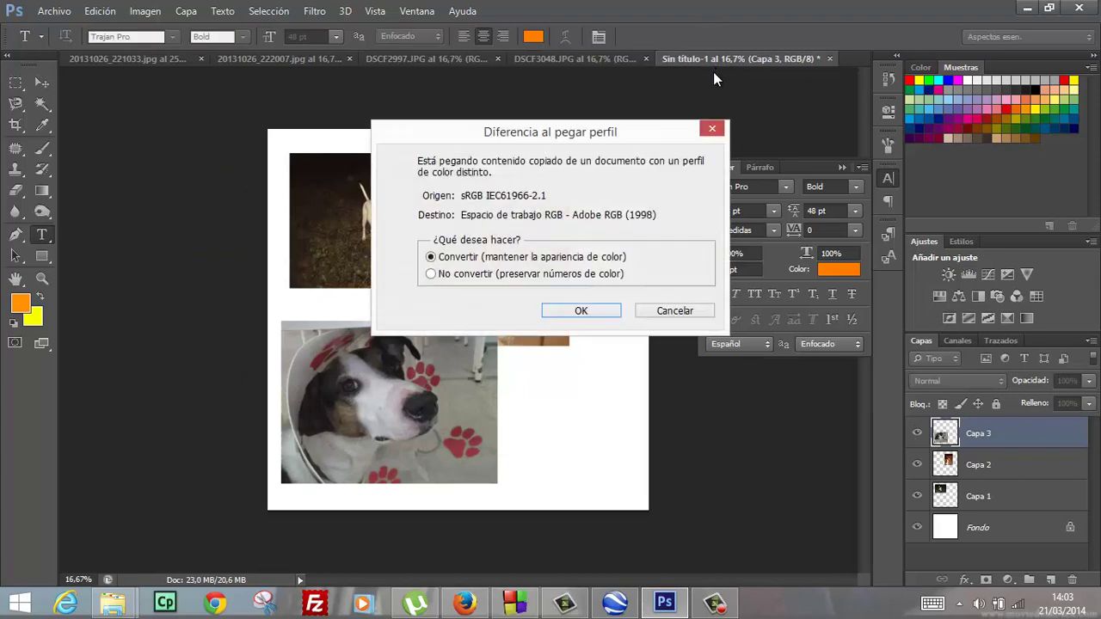
{"action": "key", "text": "Return"}
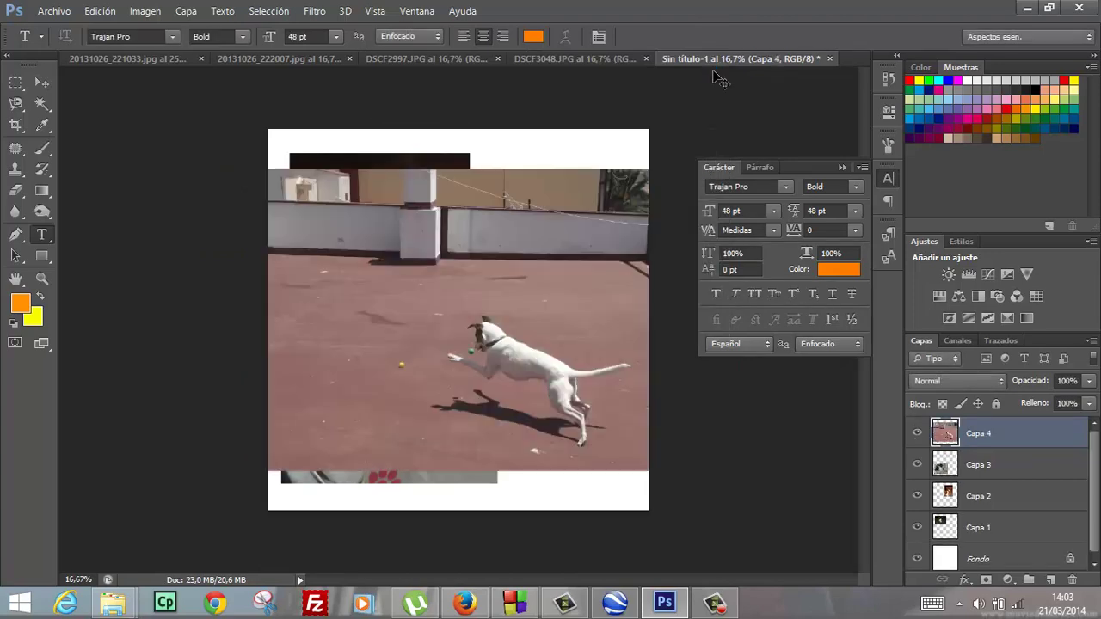
Scale the terrace photo to about 31.5% and place it at the collage's lower right.
{"action": "key", "text": "ctrl+t"}
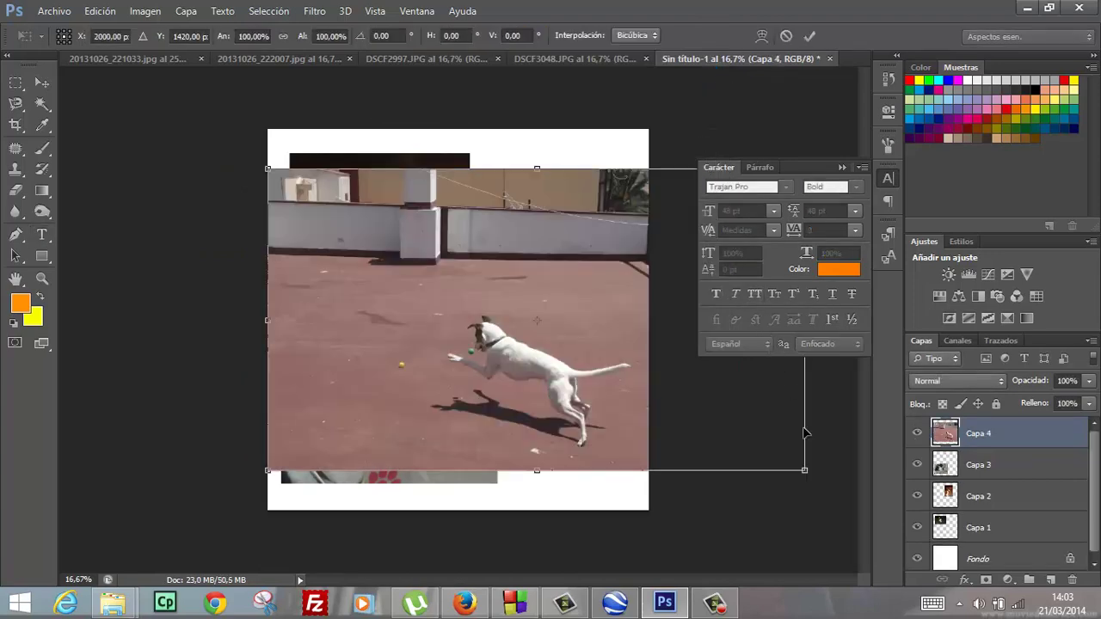
{"action": "left_click_drag", "start_coordinate": [805, 469], "coordinate": [478, 287]}
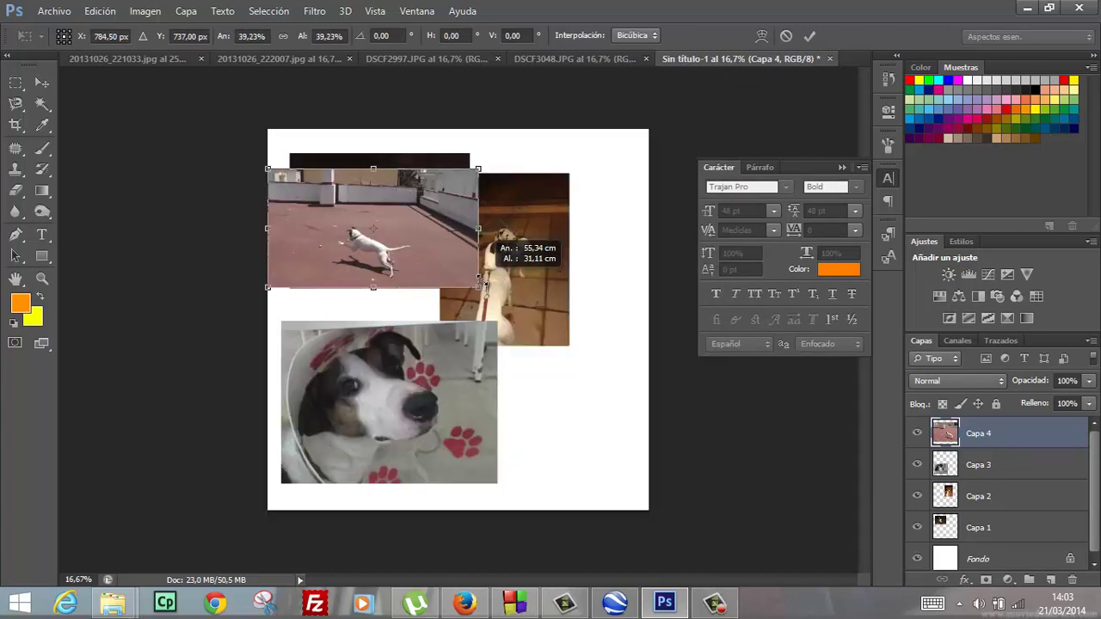
{"action": "left_click_drag", "start_coordinate": [435, 247], "coordinate": [589, 455]}
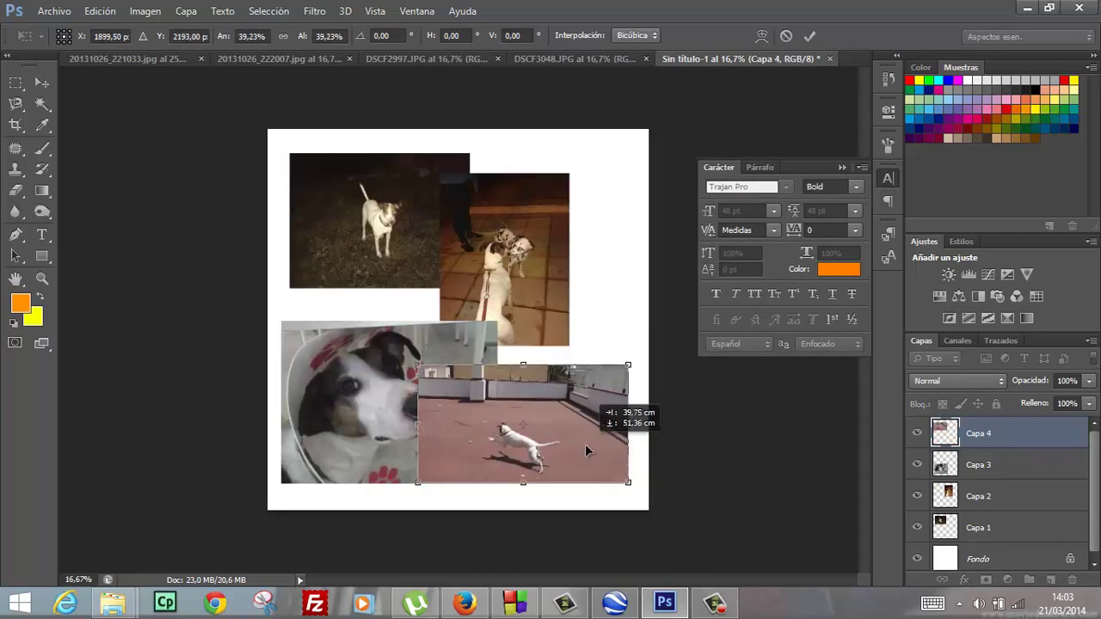
{"action": "mouse_move", "coordinate": [629, 490]}
{"action": "left_mouse_down"}
{"action": "mouse_move", "coordinate": [560, 450]}
{"action": "mouse_move", "coordinate": [576, 463]}
{"action": "mouse_move", "coordinate": [540, 462]}
{"action": "left_mouse_up"}
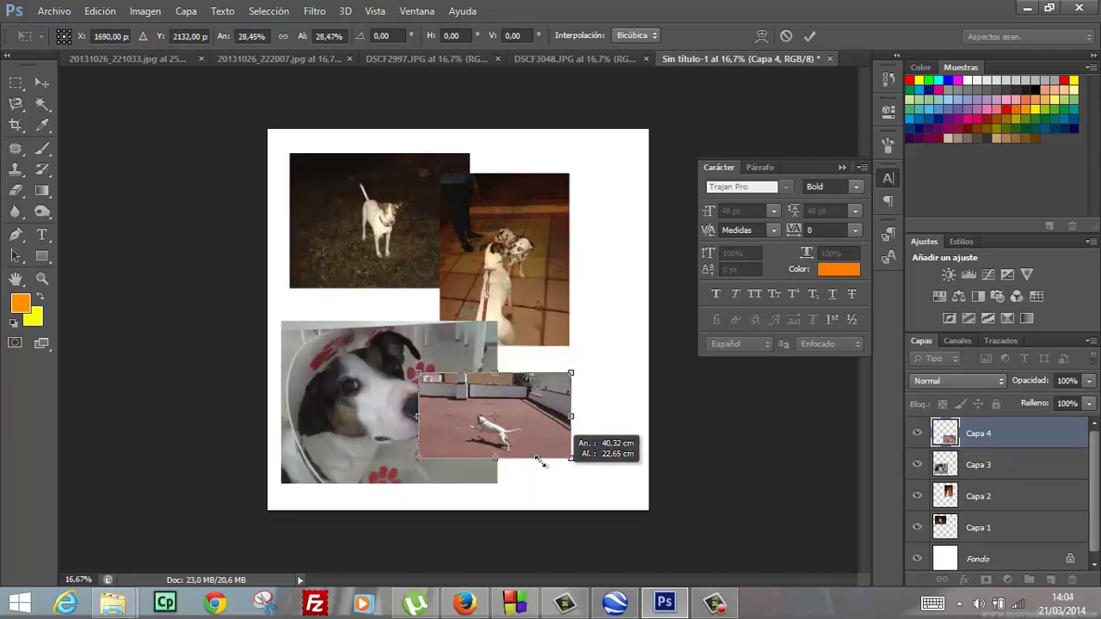
{"action": "mouse_move", "coordinate": [540, 462]}
{"action": "left_mouse_down"}
{"action": "mouse_move", "coordinate": [520, 440]}
{"action": "mouse_move", "coordinate": [562, 417]}
{"action": "mouse_move", "coordinate": [545, 404]}
{"action": "left_mouse_up"}
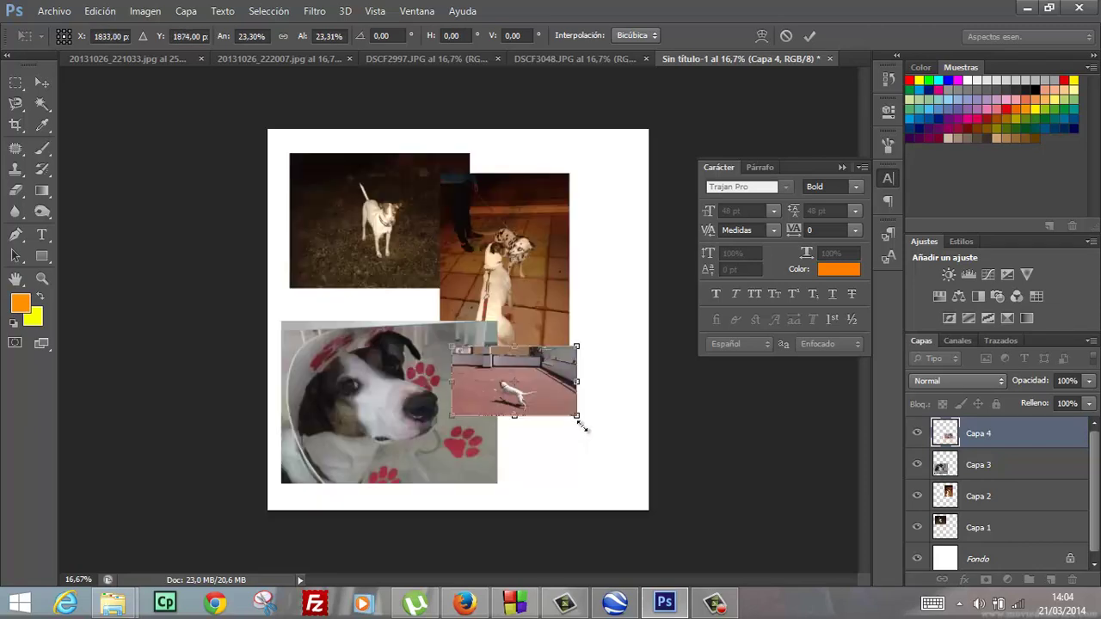
{"action": "mouse_move", "coordinate": [580, 425]}
{"action": "left_mouse_down"}
{"action": "mouse_move", "coordinate": [622, 448]}
{"action": "mouse_move", "coordinate": [611, 455]}
{"action": "left_mouse_up"}
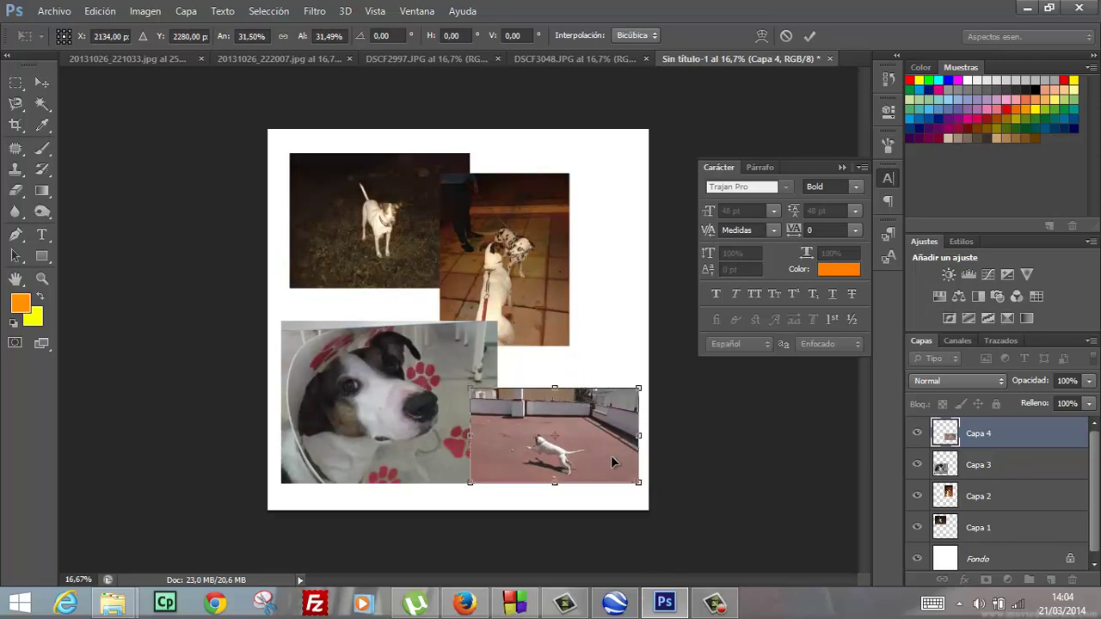
{"action": "key", "text": "Return"}
{"action": "key", "text": "t"}
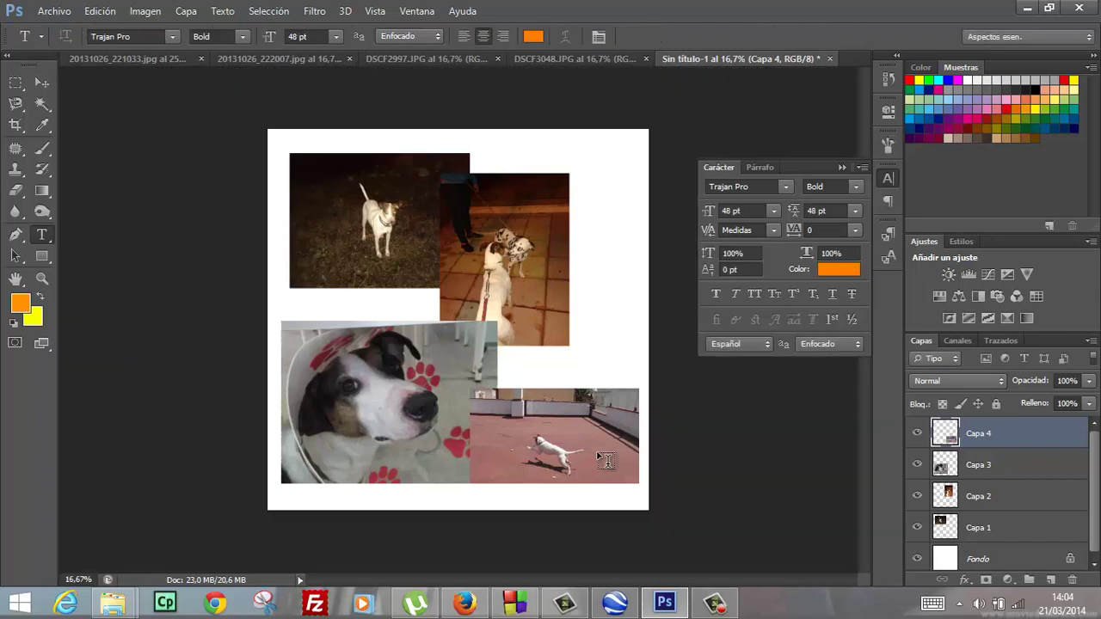
{"action": "left_click", "coordinate": [41, 83]}
Nudge Capa 4 upward, then save as collagezafira.psd in zafira with maximum compatibility.
{"action": "left_click_drag", "start_coordinate": [523, 439], "coordinate": [522, 423]}
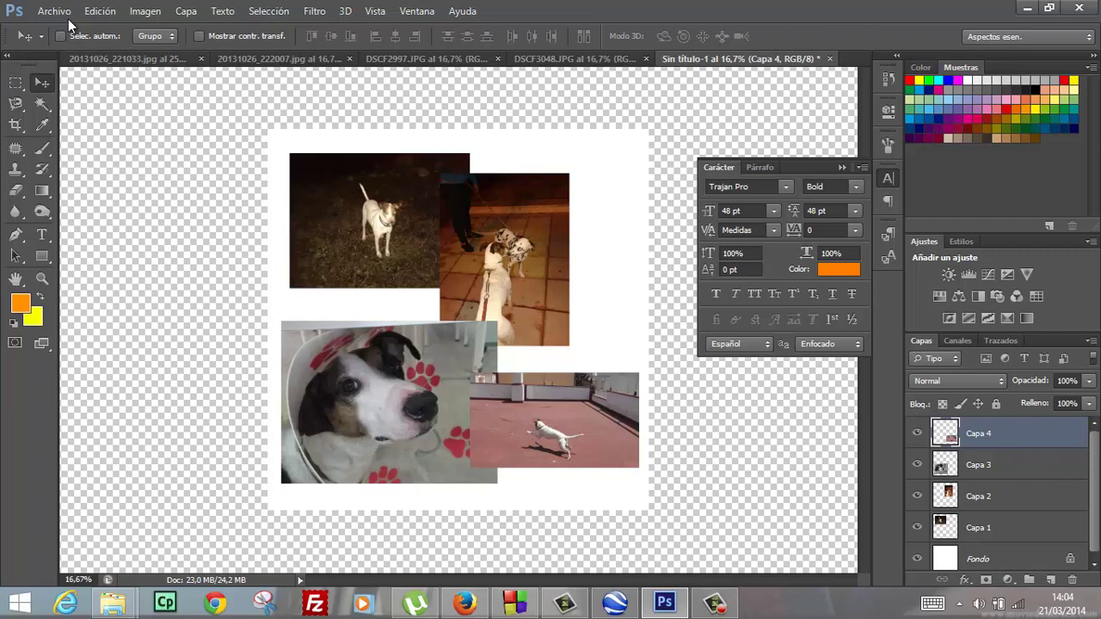
{"action": "left_click", "coordinate": [54, 11]}
{"action": "left_click", "coordinate": [89, 186]}
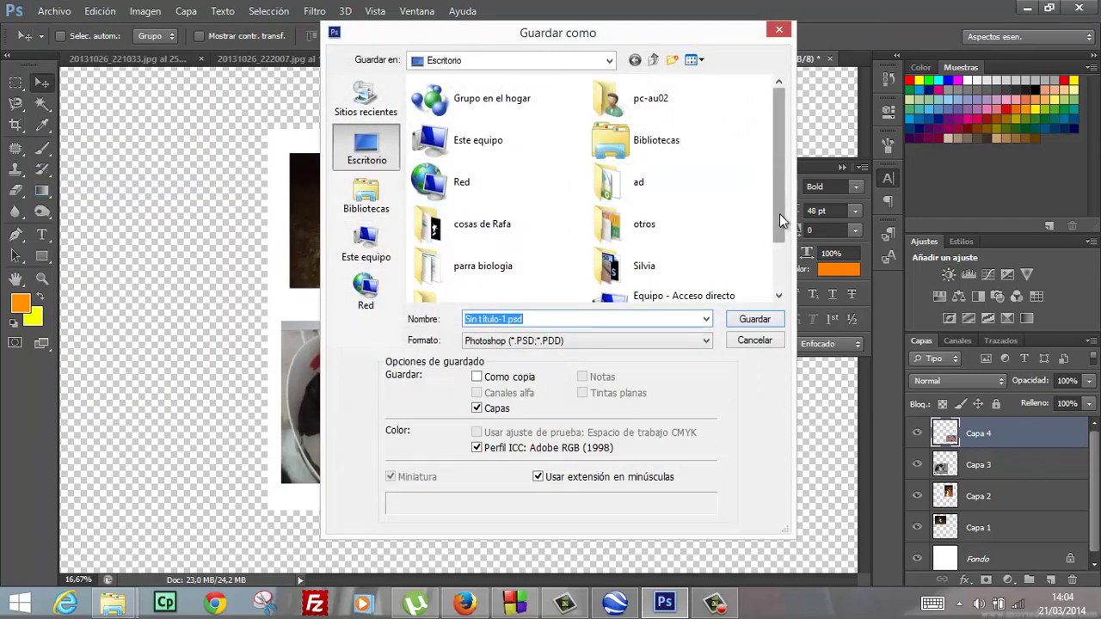
{"action": "left_click_drag", "start_coordinate": [780, 220], "coordinate": [776, 256]}
{"action": "double_click", "coordinate": [481, 257]}
{"action": "type", "text": "collagezafi"}
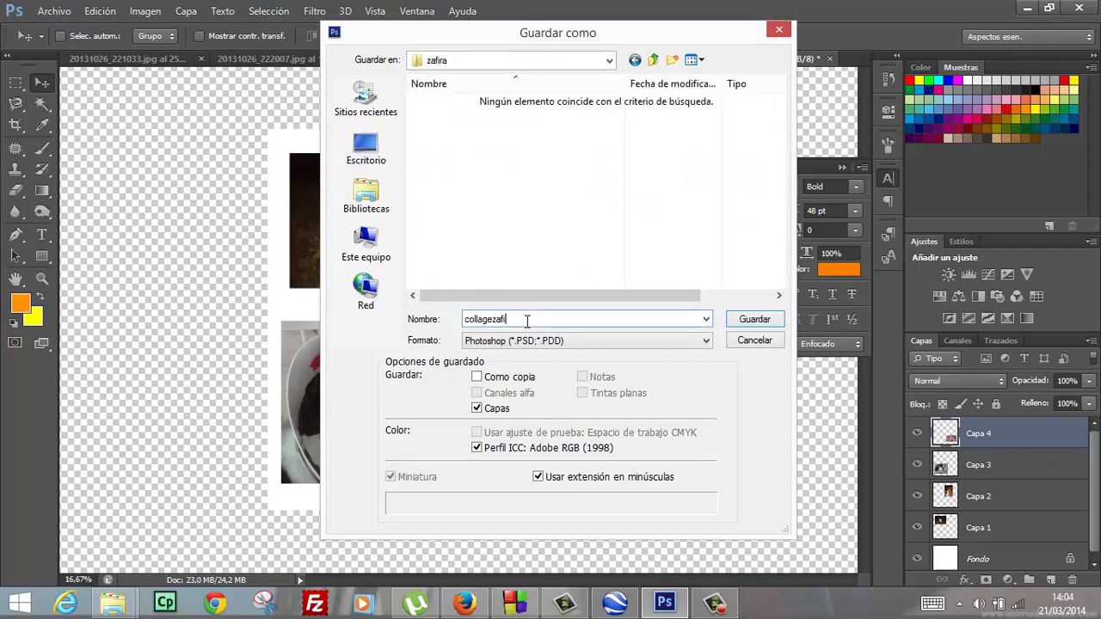
{"action": "type", "text": "ra"}
{"action": "key", "text": "Return"}
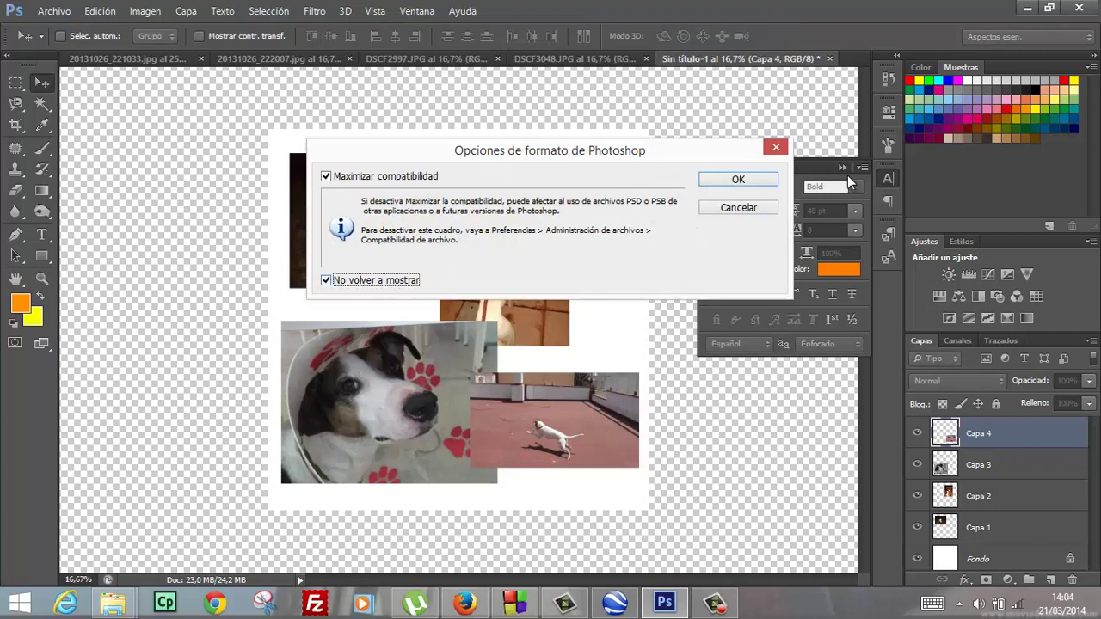
{"action": "left_click", "coordinate": [760, 180]}
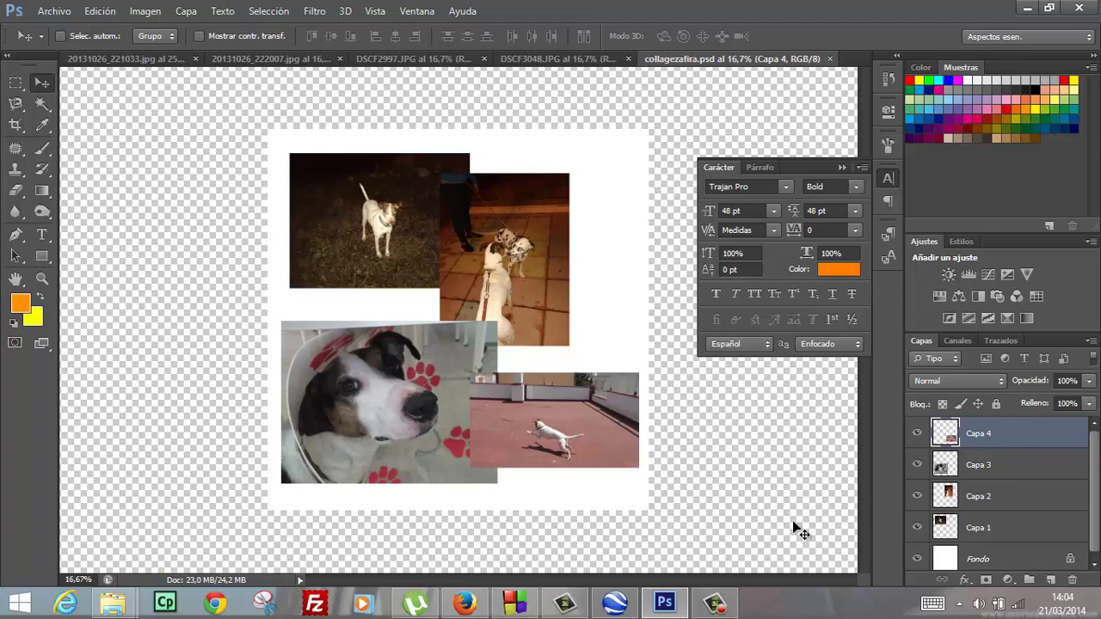
Fill the Fondo layer with an orange-to-yellow gradient, apply the Clouds filter, and save.
{"action": "left_click", "coordinate": [944, 563]}
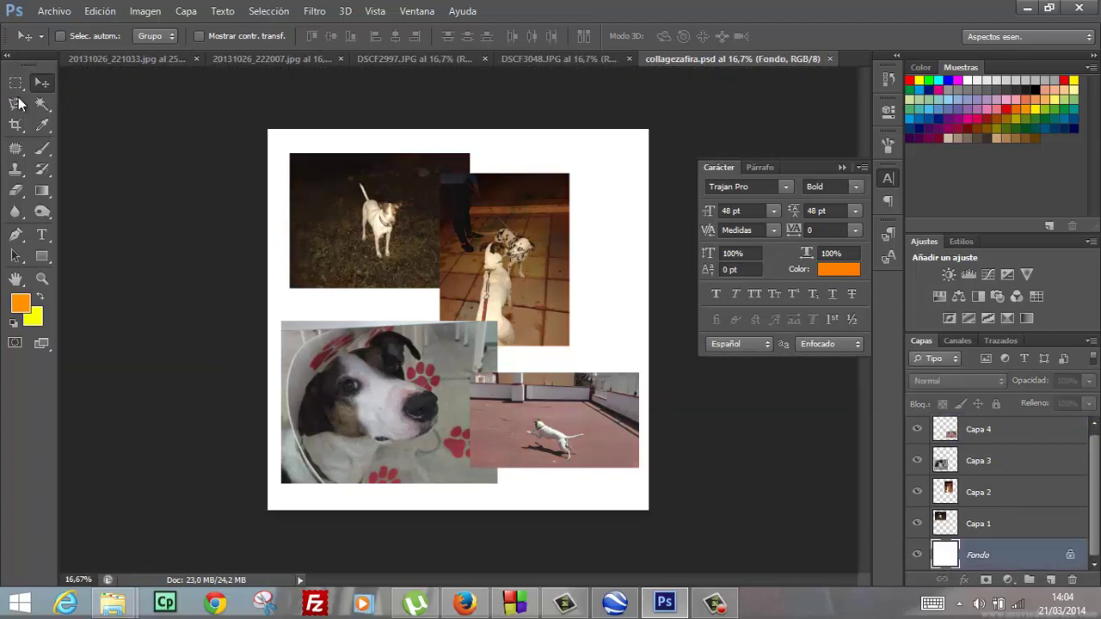
{"action": "left_click", "coordinate": [47, 187]}
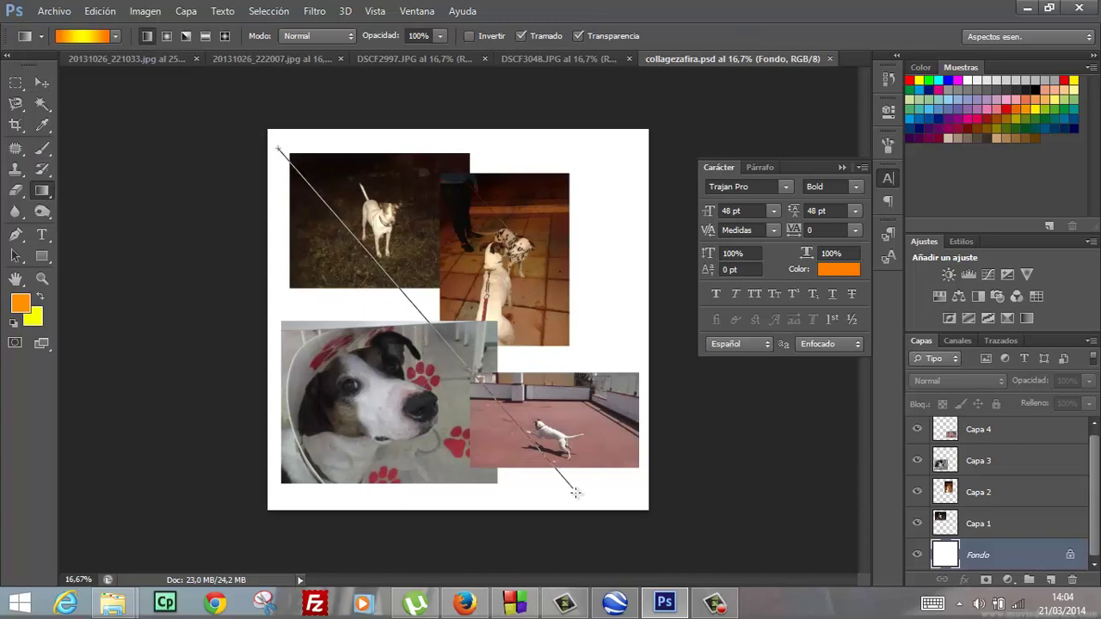
{"action": "left_click_drag", "start_coordinate": [314, 208], "coordinate": [578, 491]}
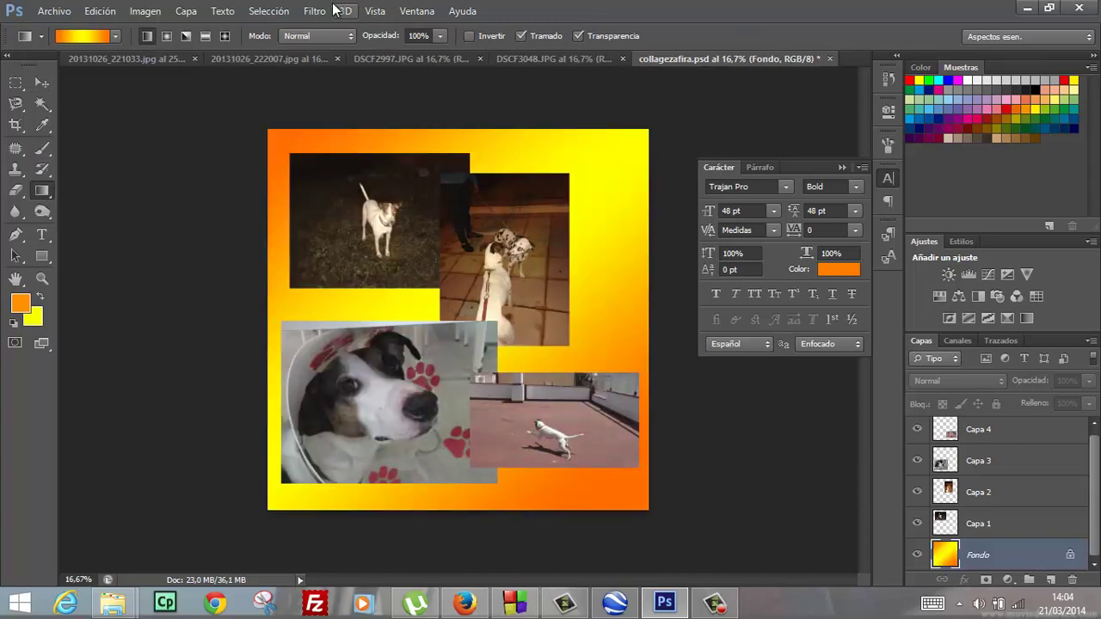
{"action": "left_click", "coordinate": [309, 12]}
{"action": "mouse_move", "coordinate": [354, 222]}
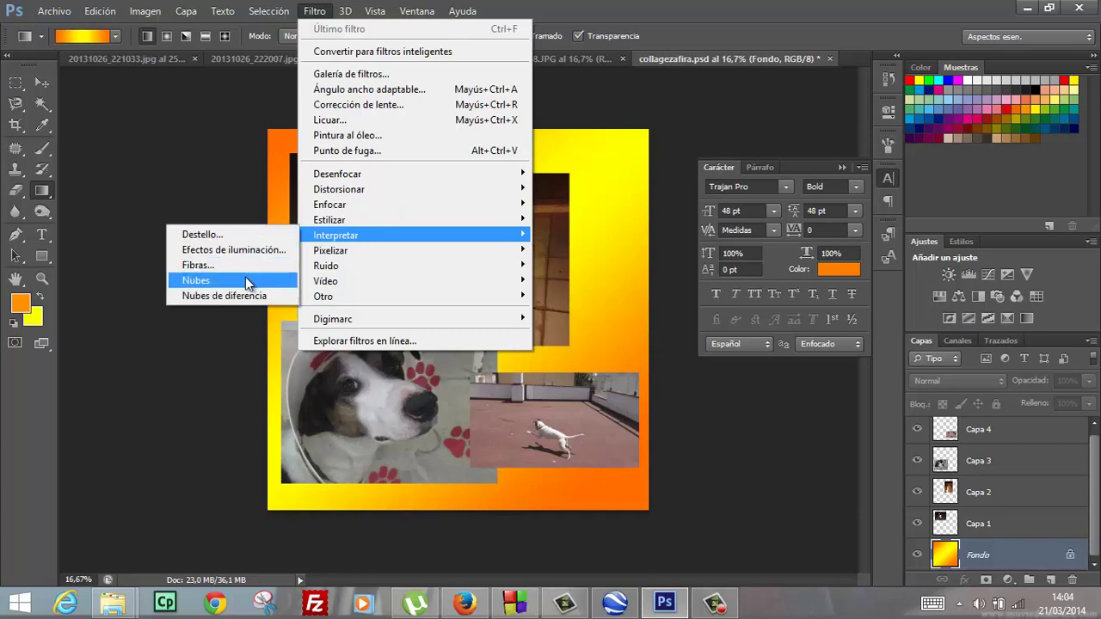
{"action": "left_click", "coordinate": [247, 284]}
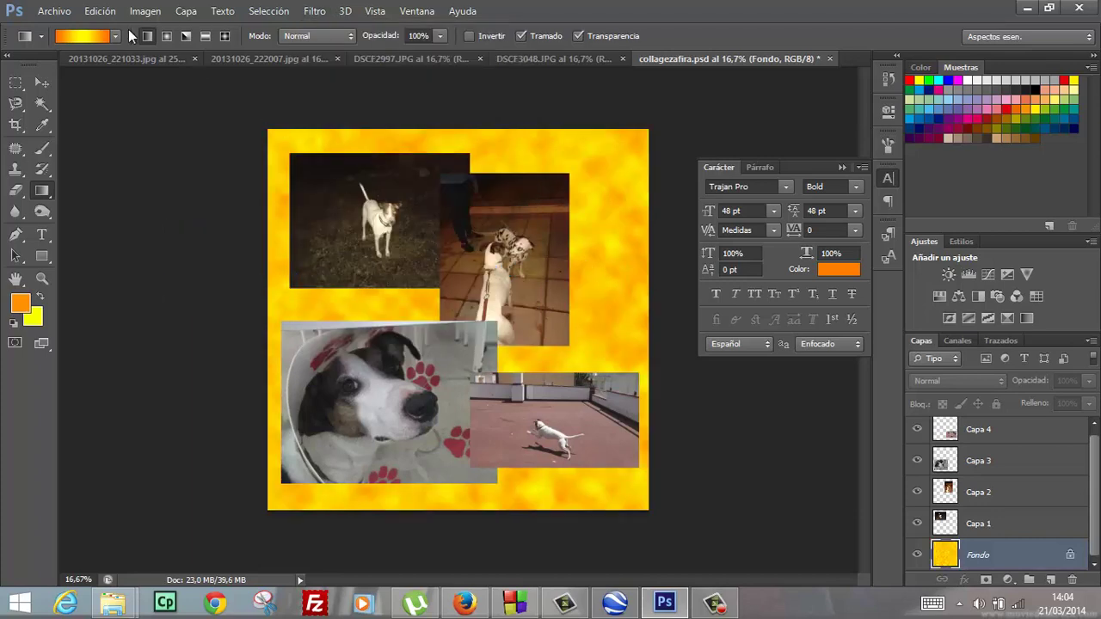
{"action": "left_click", "coordinate": [53, 10]}
{"action": "left_click", "coordinate": [80, 196]}
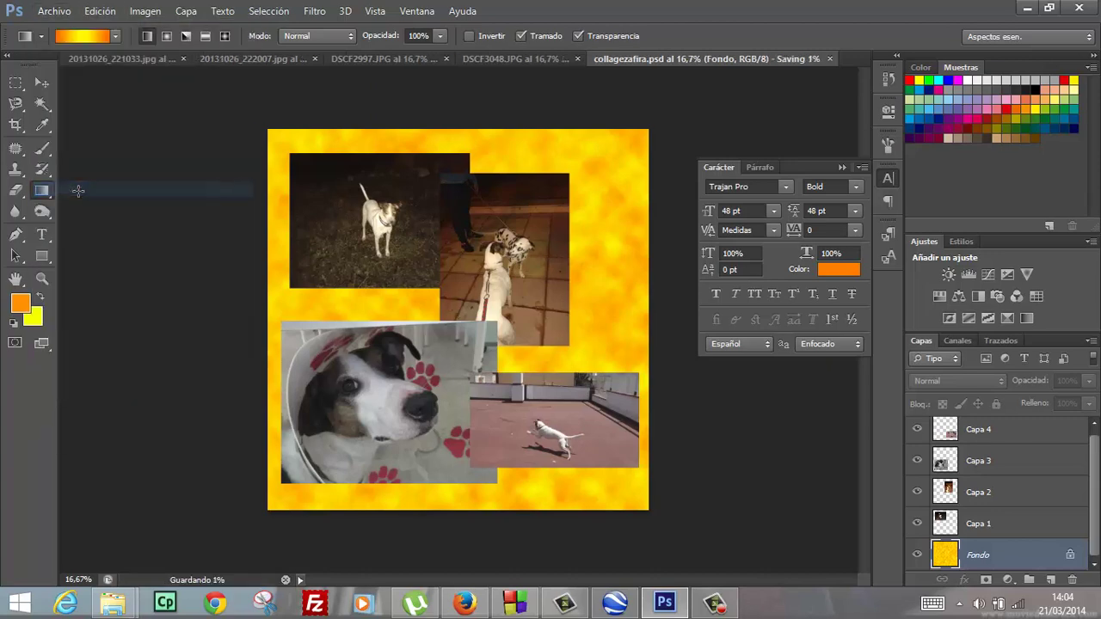
Export via Save for Web as JPEG quality 100 to zafira as collagezafira.jpg.
{"action": "left_click", "coordinate": [57, 12]}
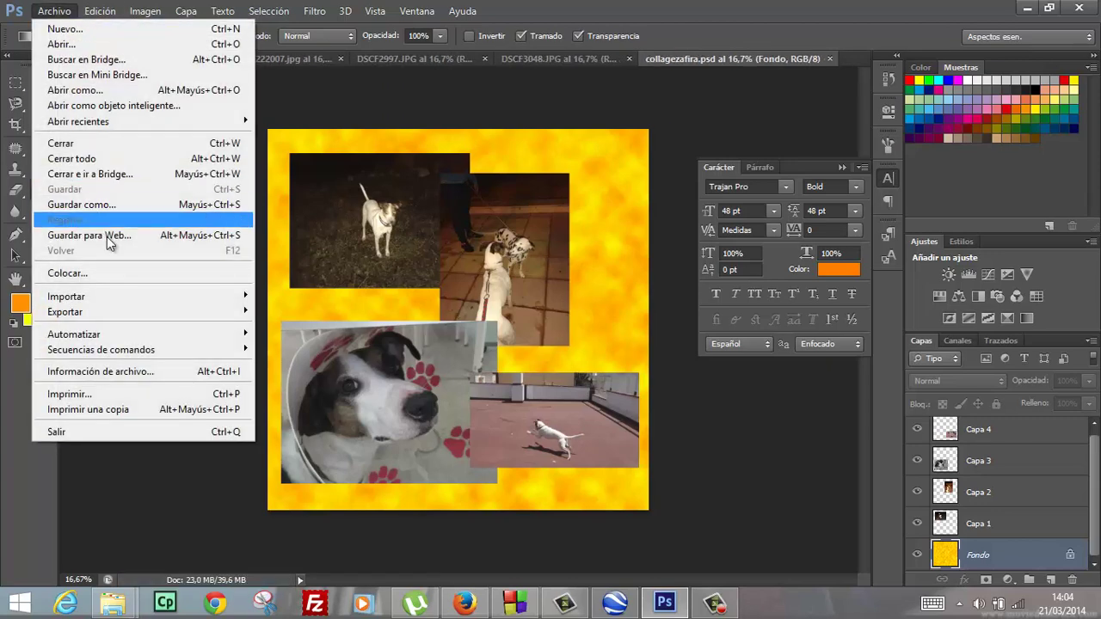
{"action": "left_click", "coordinate": [110, 237]}
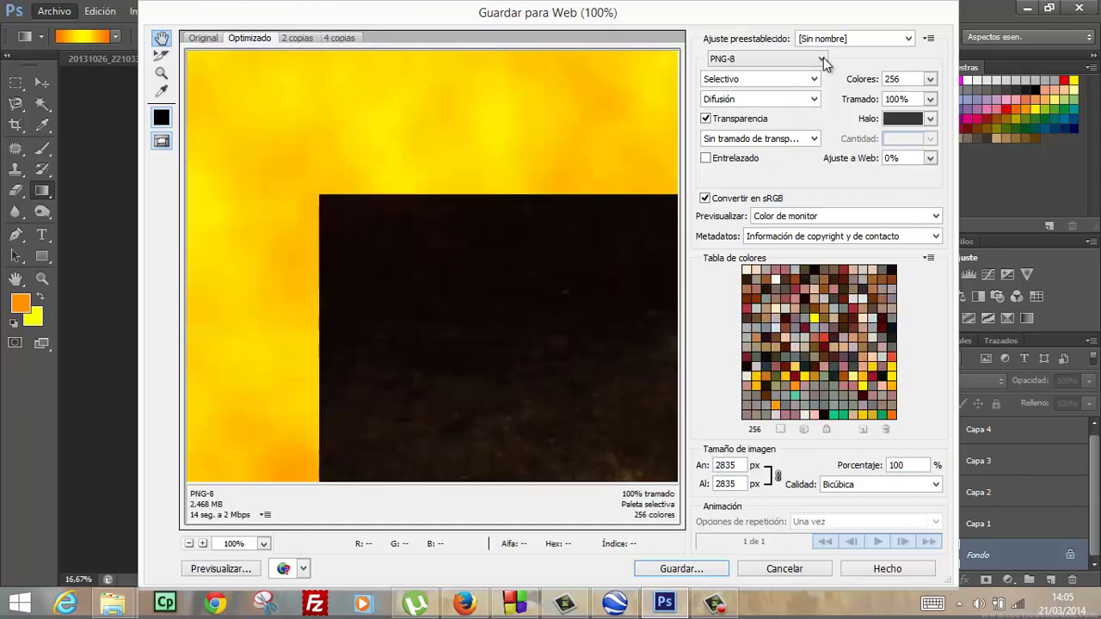
{"action": "left_click", "coordinate": [823, 63]}
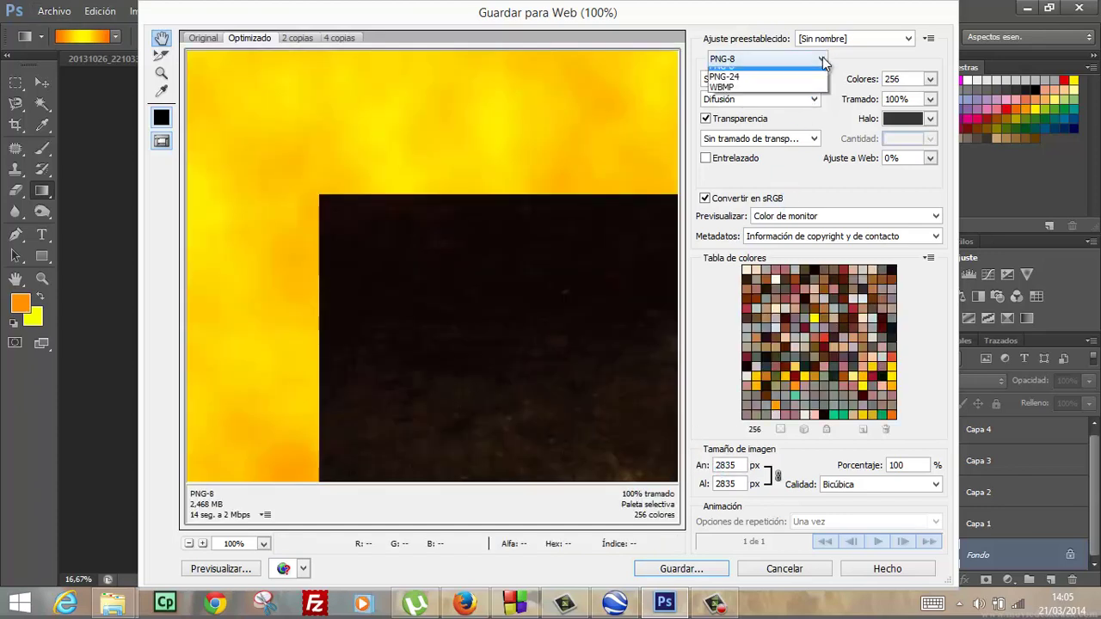
{"action": "left_click", "coordinate": [769, 85]}
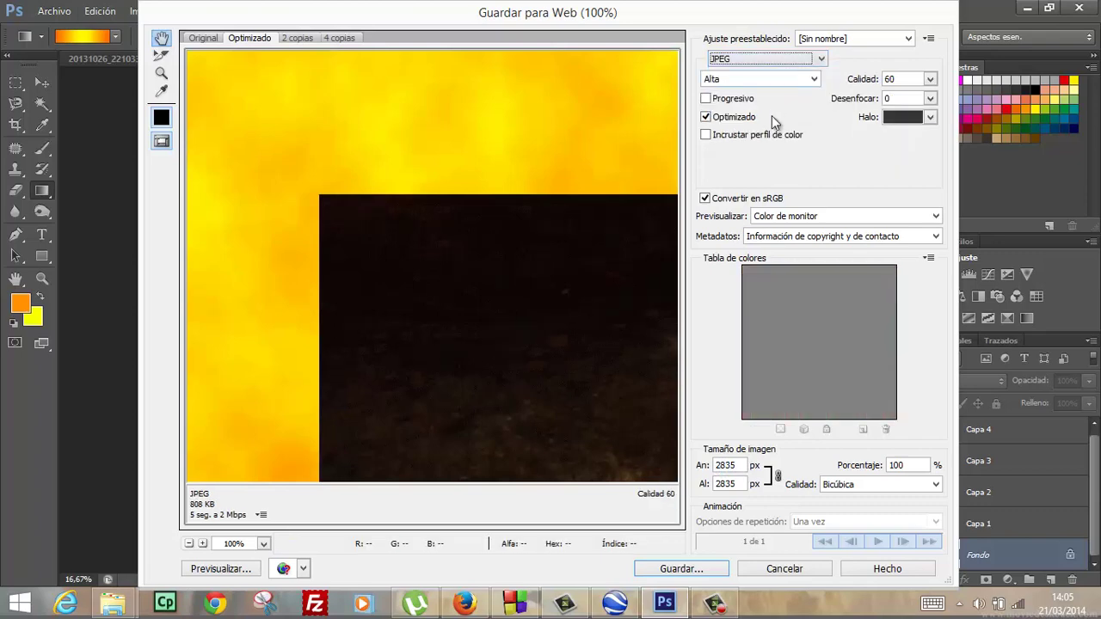
{"action": "left_click", "coordinate": [930, 80]}
{"action": "left_click_drag", "start_coordinate": [930, 79], "coordinate": [938, 98]}
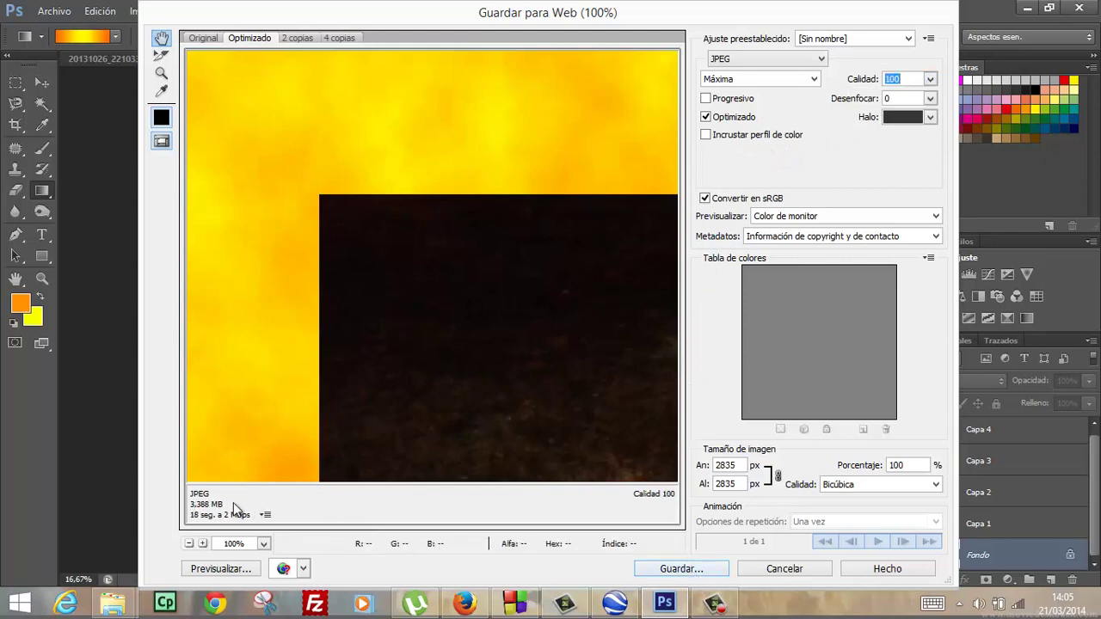
{"action": "left_click", "coordinate": [703, 573]}
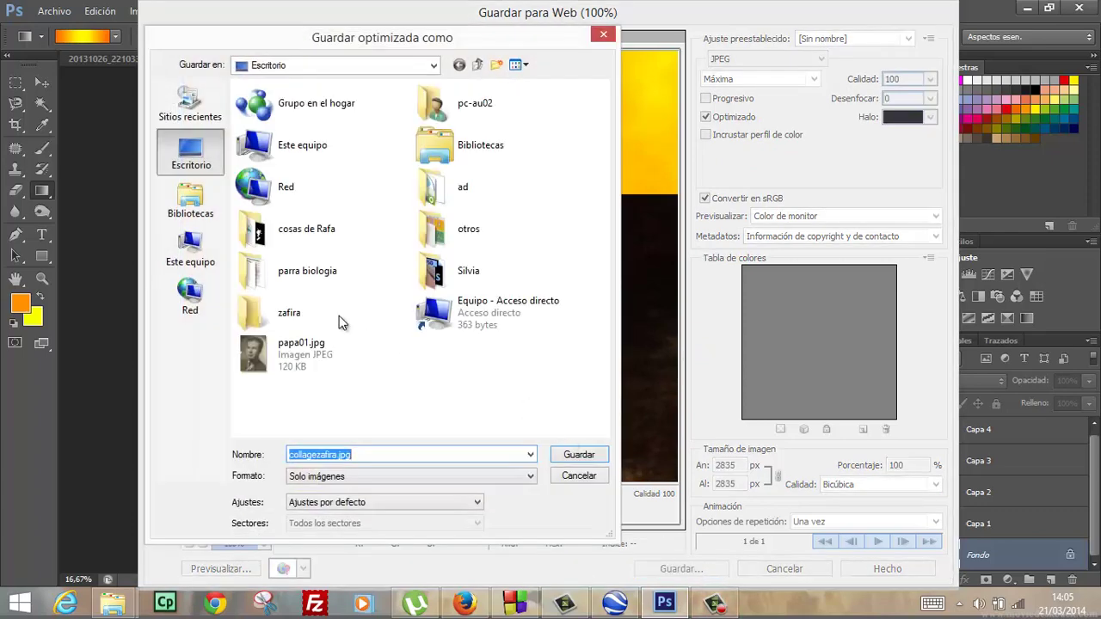
{"action": "left_click", "coordinate": [319, 315]}
{"action": "double_click", "coordinate": [319, 315]}
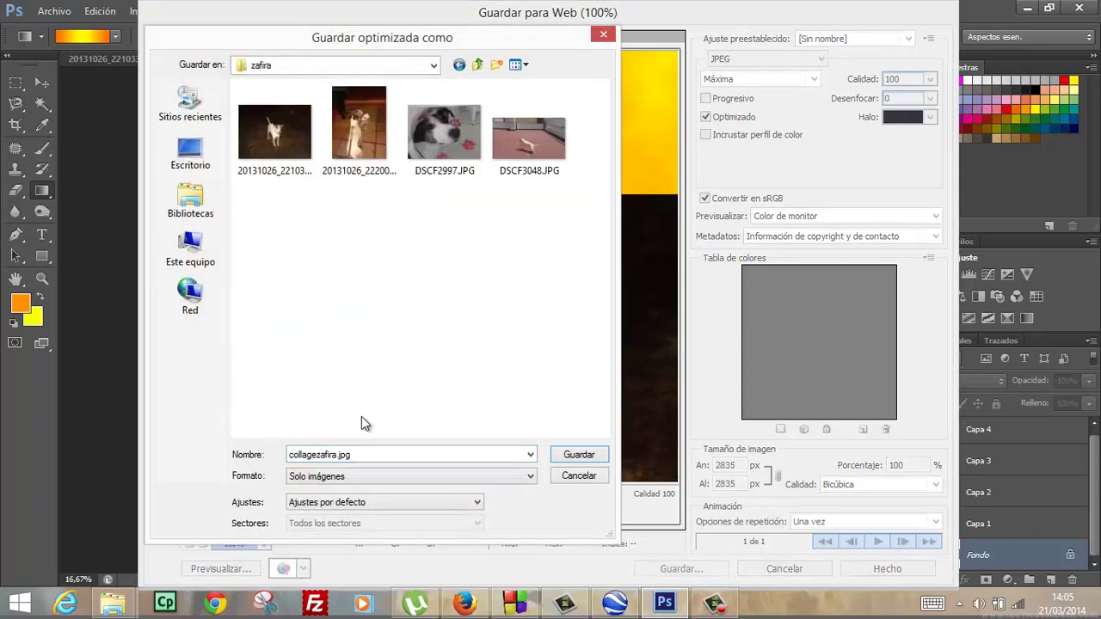
{"action": "left_click", "coordinate": [578, 457]}
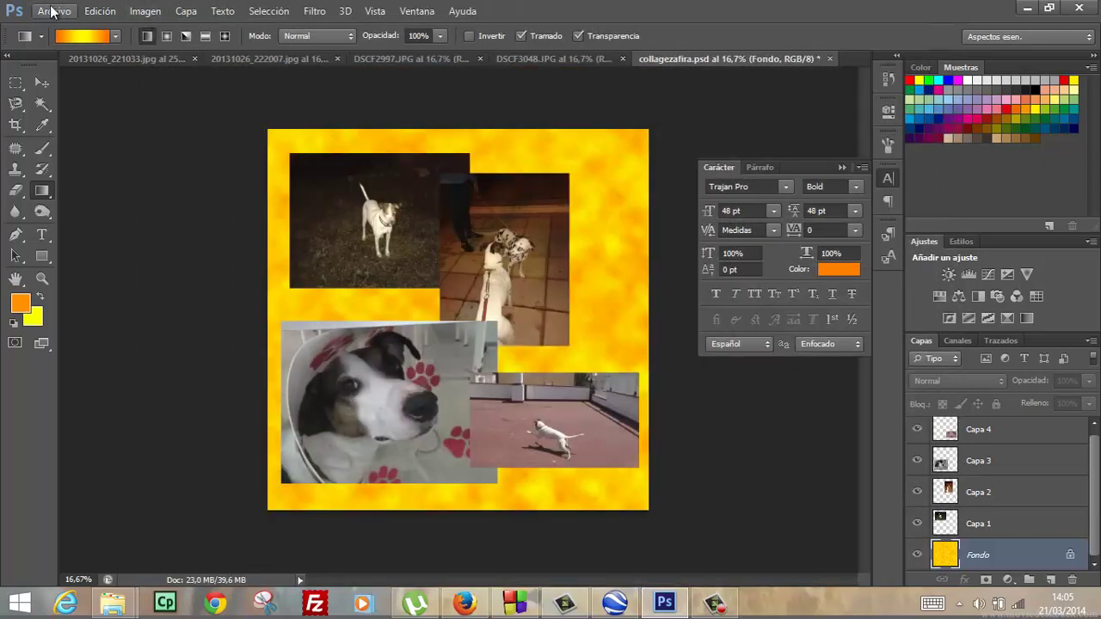
In Save for Web, set the image size to 800 px and JPEG quality to about 60.
{"action": "left_click", "coordinate": [53, 10]}
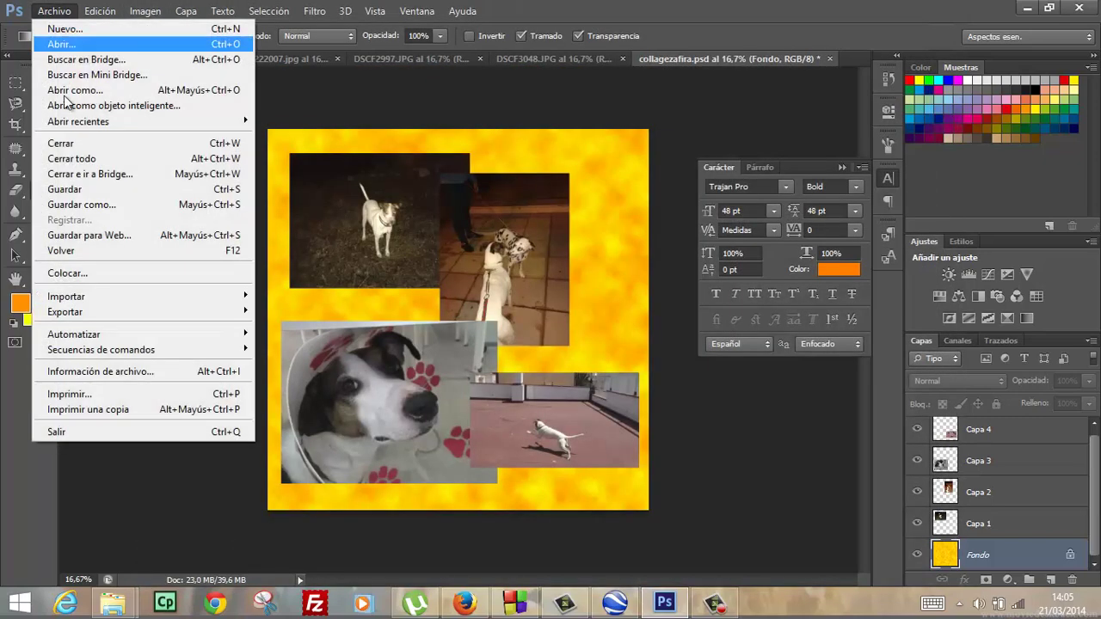
{"action": "left_click", "coordinate": [123, 243]}
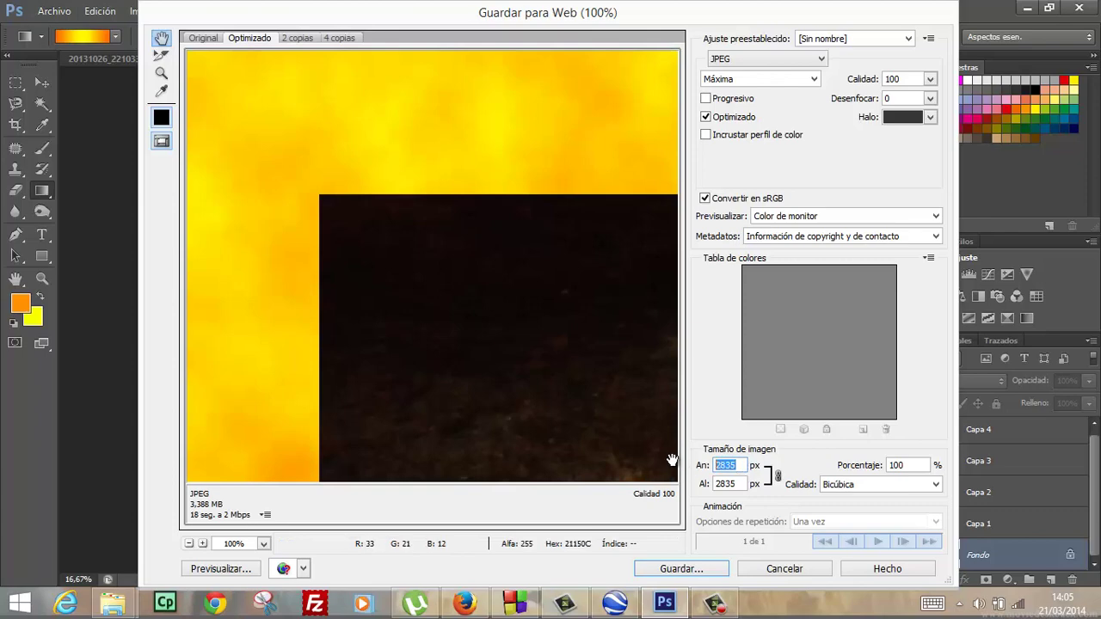
{"action": "type", "text": "800"}
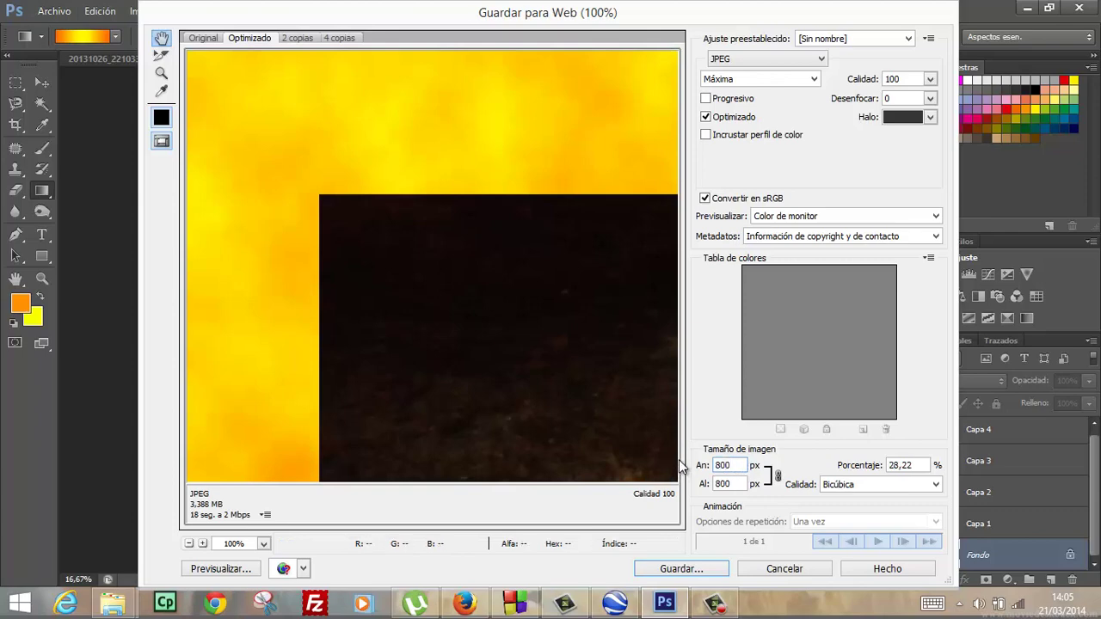
{"action": "key", "text": "Tab"}
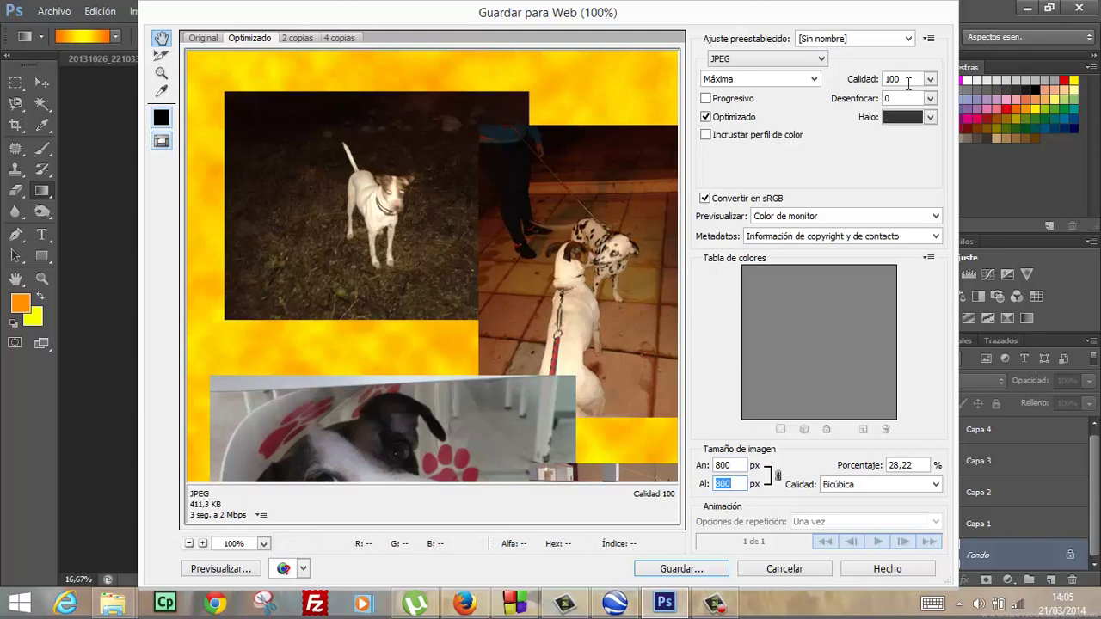
{"action": "left_click", "coordinate": [930, 79]}
{"action": "left_click_drag", "start_coordinate": [930, 102], "coordinate": [897, 100]}
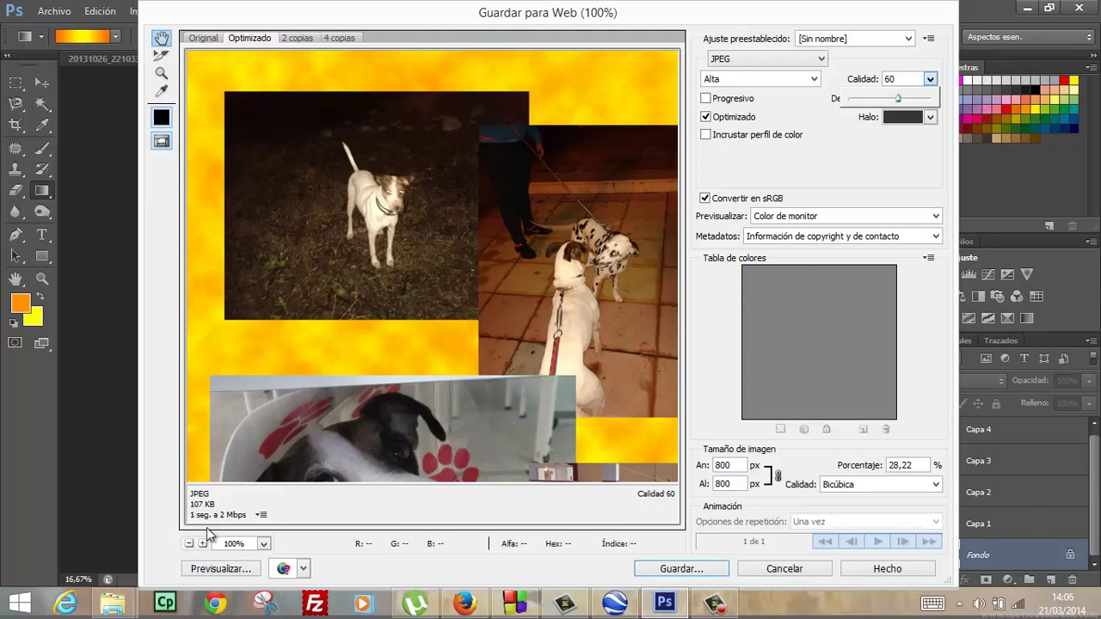
Save the smaller copy as collagezafirapeq.jpg, then switch to Firefox.
{"action": "left_click", "coordinate": [700, 570]}
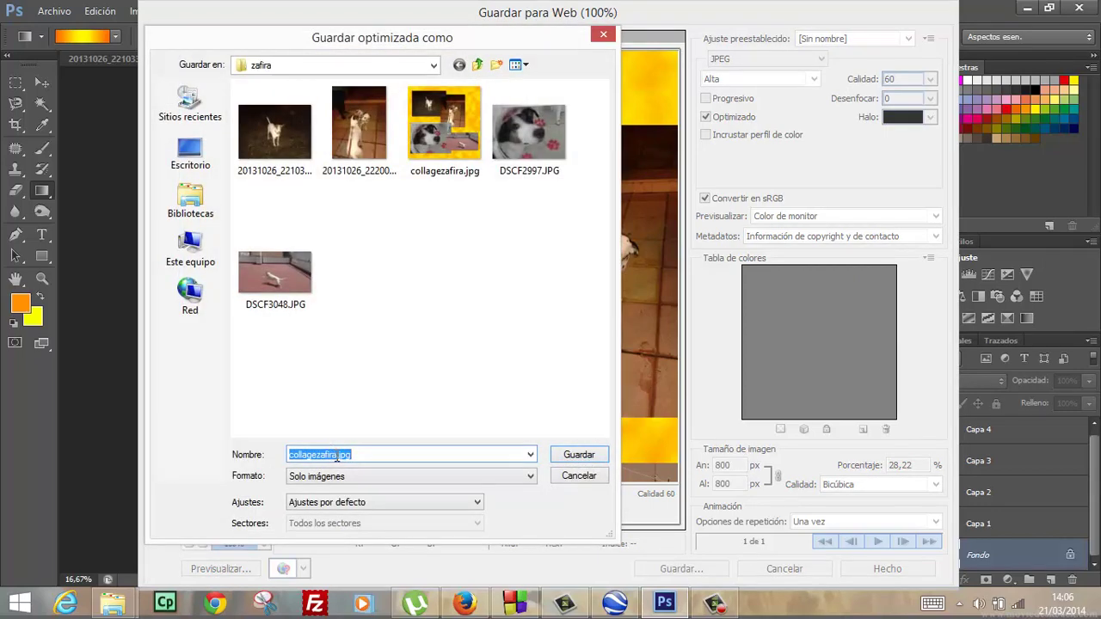
{"action": "left_click", "coordinate": [348, 455]}
{"action": "type", "text": "peq"}
{"action": "key", "text": "Return"}
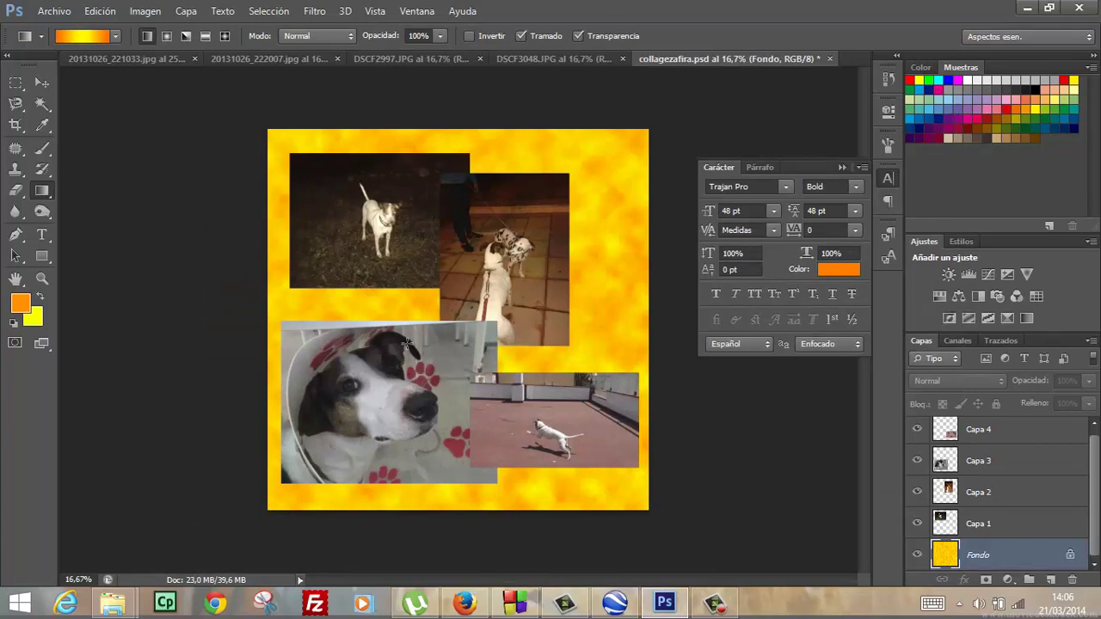
{"action": "left_click", "coordinate": [464, 604]}
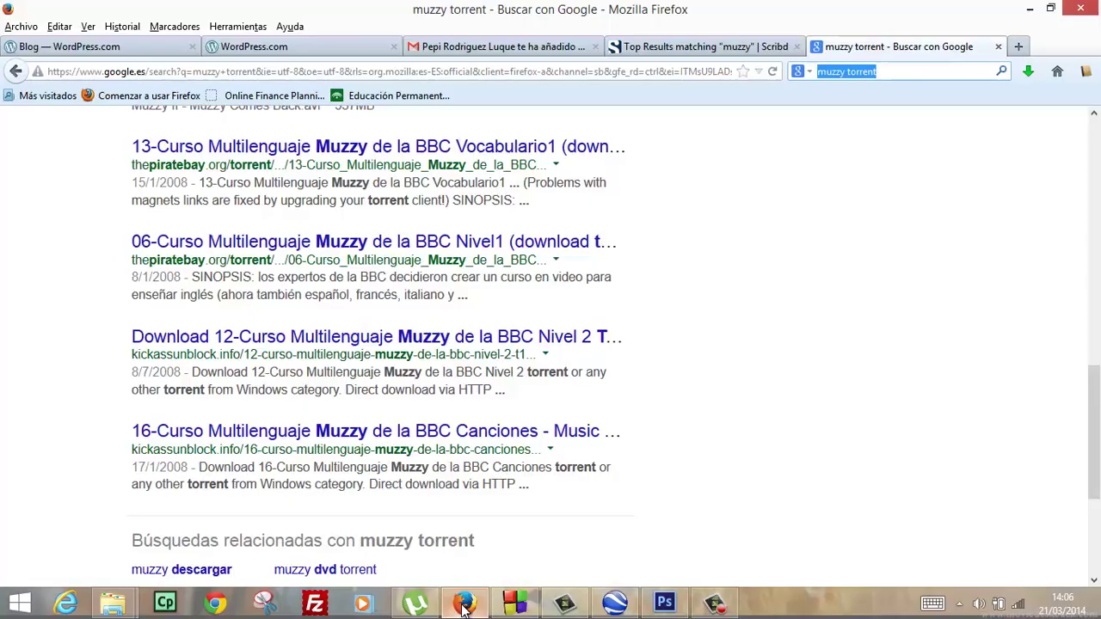
On WordPress.com, go to the first-post page and choose a Photo post.
{"action": "left_click", "coordinate": [94, 46]}
{"action": "left_click", "coordinate": [276, 48]}
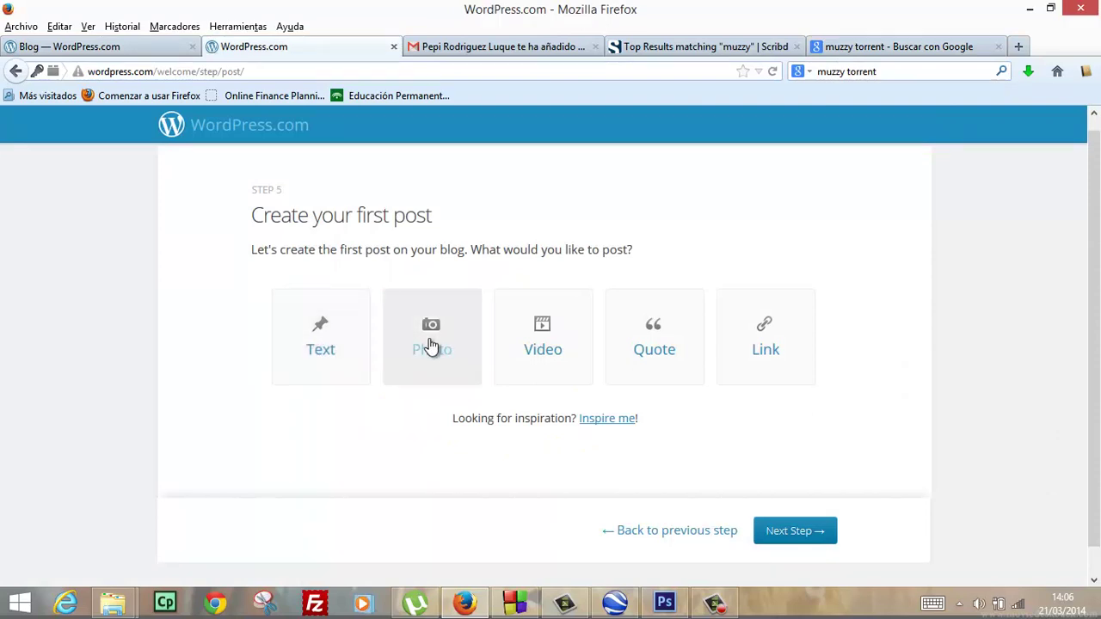
{"action": "left_click", "coordinate": [430, 344]}
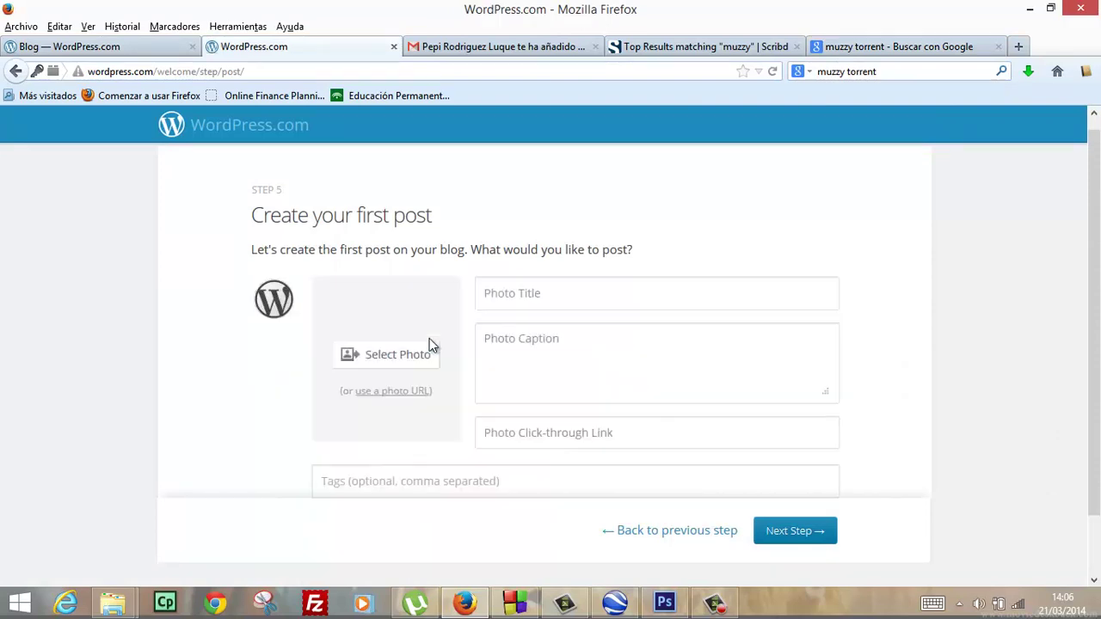
Enter the title 'Collage de Zafira' and caption 'Collage de Zafira rápido hecho con Photoshop'.
{"action": "left_click", "coordinate": [547, 294]}
{"action": "type", "text": "Co"}
{"action": "type", "text": "llage de Zaf"}
{"action": "type", "text": "ira"}
{"action": "key", "text": "Tab"}
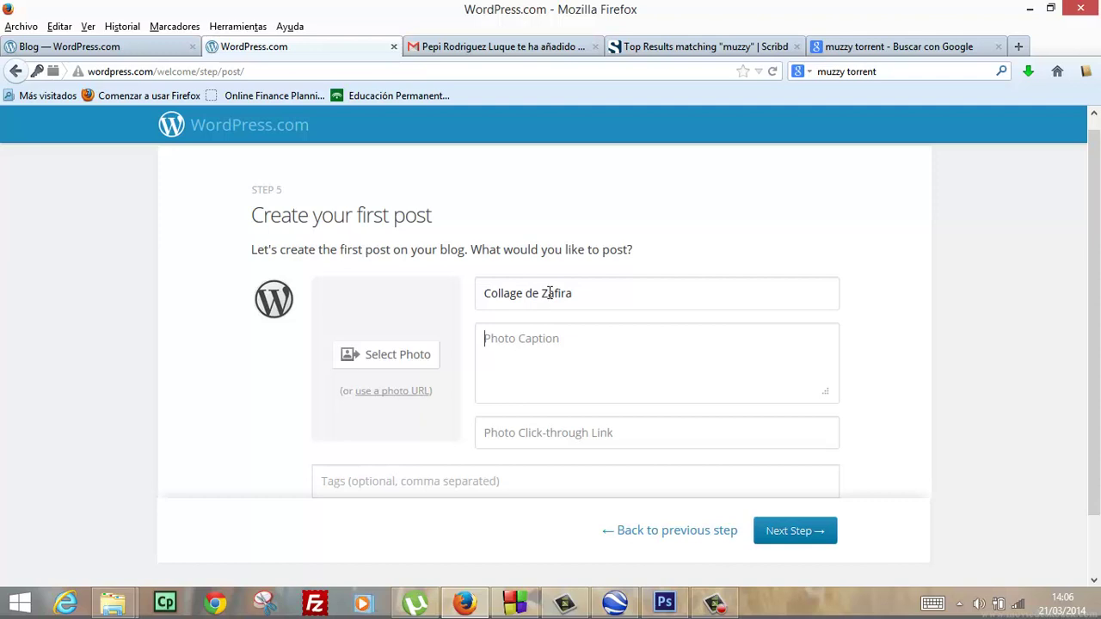
{"action": "type", "text": "Collage de Zafi"}
{"action": "type", "text": "ra rápido hecho c"}
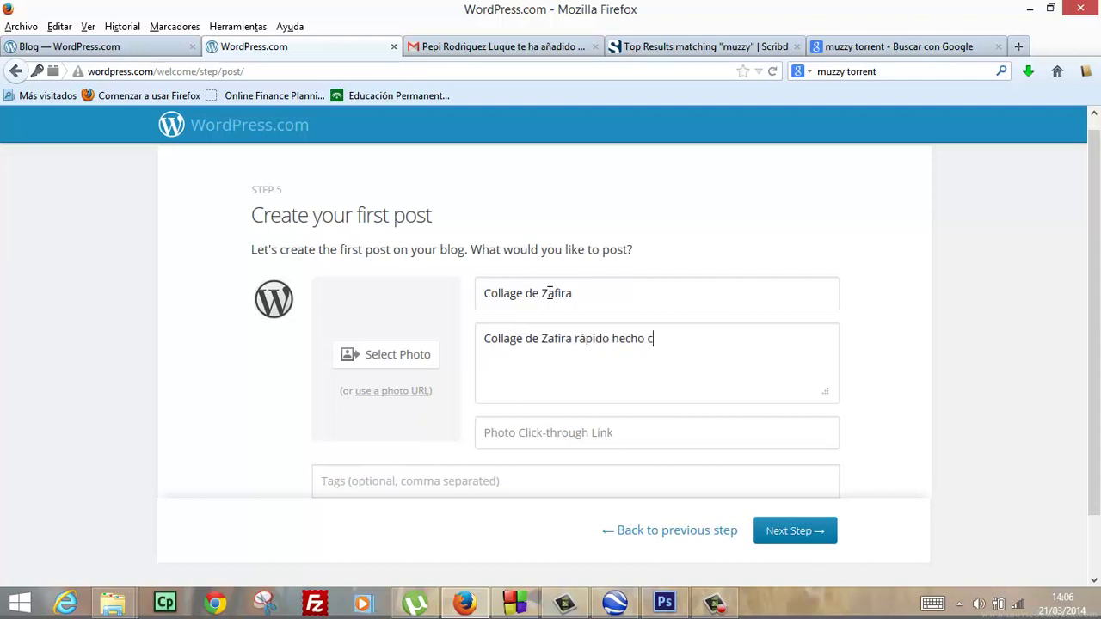
{"action": "type", "text": "on Photoshop"}
{"action": "scroll", "coordinate": [589, 361], "scroll_direction": "down", "scroll_amount": 2}
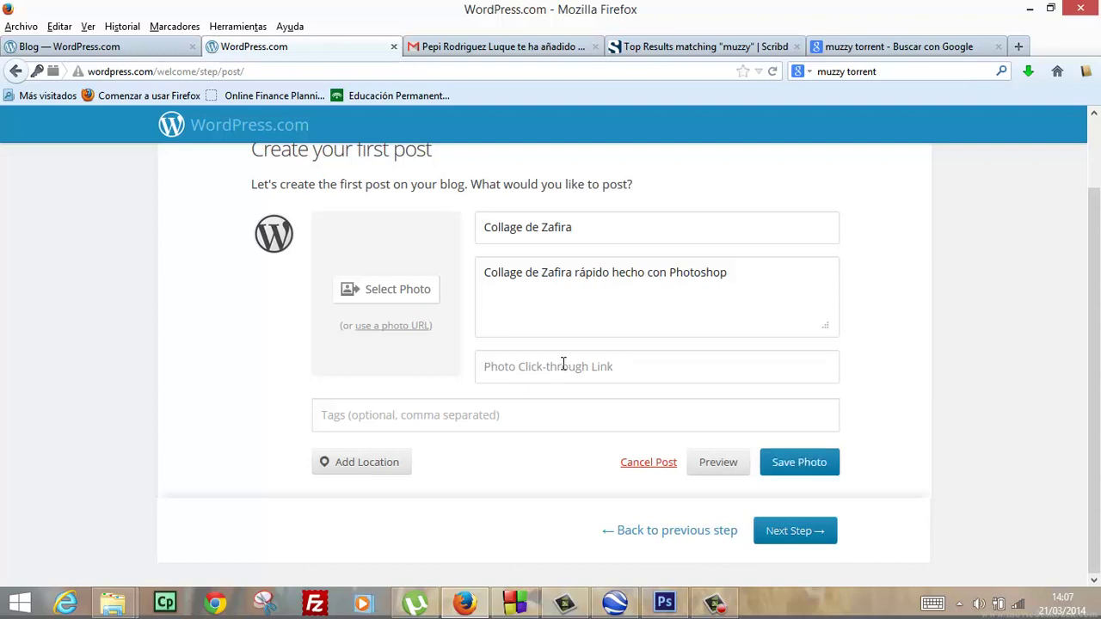
Fill the Tags field with collage, perra, zafira, photoshop, tutorial.
{"action": "left_click", "coordinate": [507, 407]}
{"action": "type", "text": "collage"}
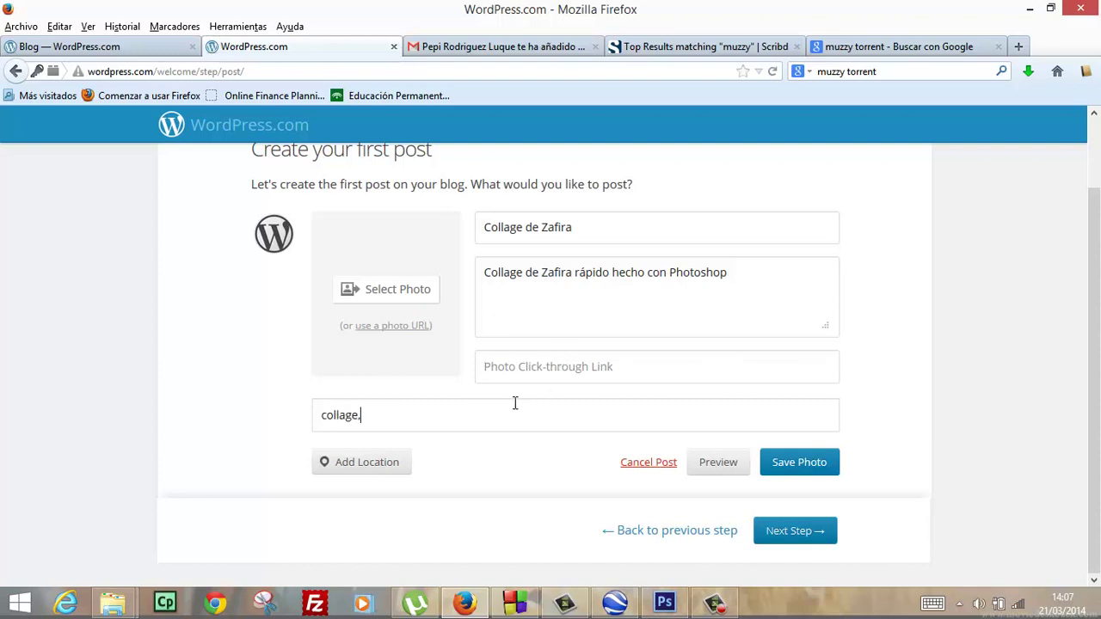
{"action": "type", "text": ",perra,z"}
{"action": "type", "text": "afira,"}
{"action": "type", "text": "photoshop"}
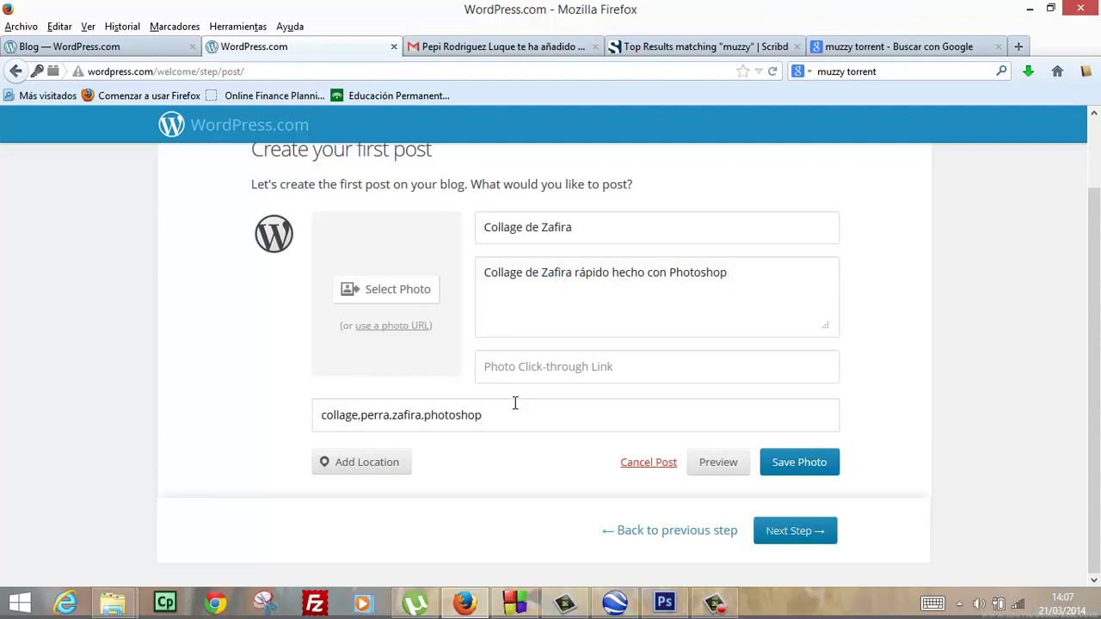
{"action": "type", "text": ",tutorial"}
Upload collagezafirapeq.jpg from the zafira folder as the post's photo.
{"action": "left_click", "coordinate": [409, 299]}
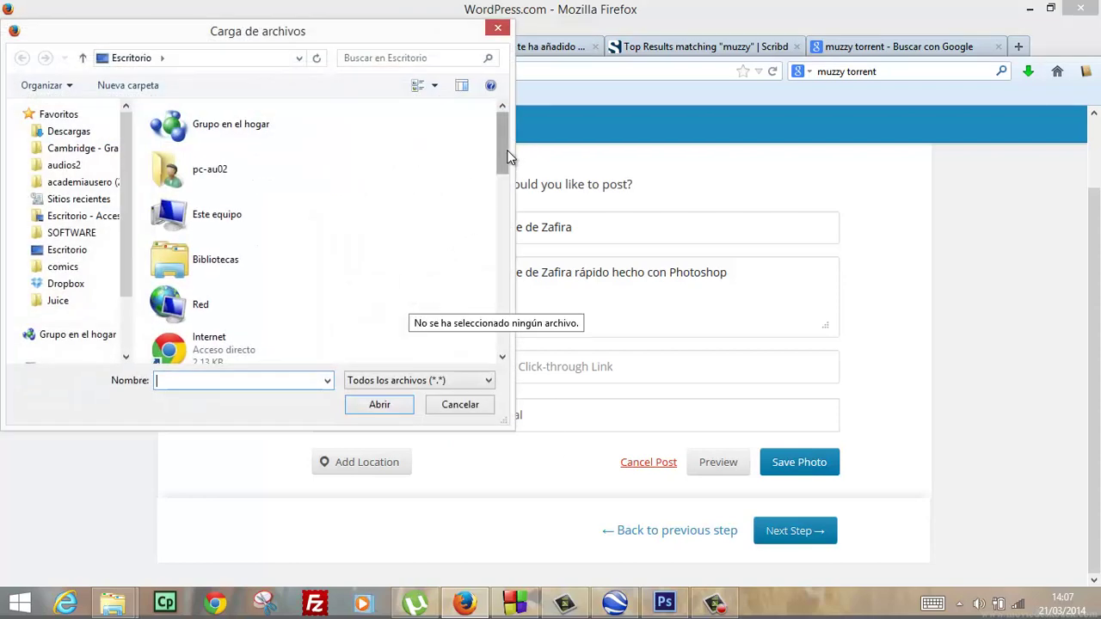
{"action": "mouse_move", "coordinate": [508, 157]}
{"action": "left_mouse_down"}
{"action": "mouse_move", "coordinate": [507, 302]}
{"action": "mouse_move", "coordinate": [504, 271]}
{"action": "left_mouse_up"}
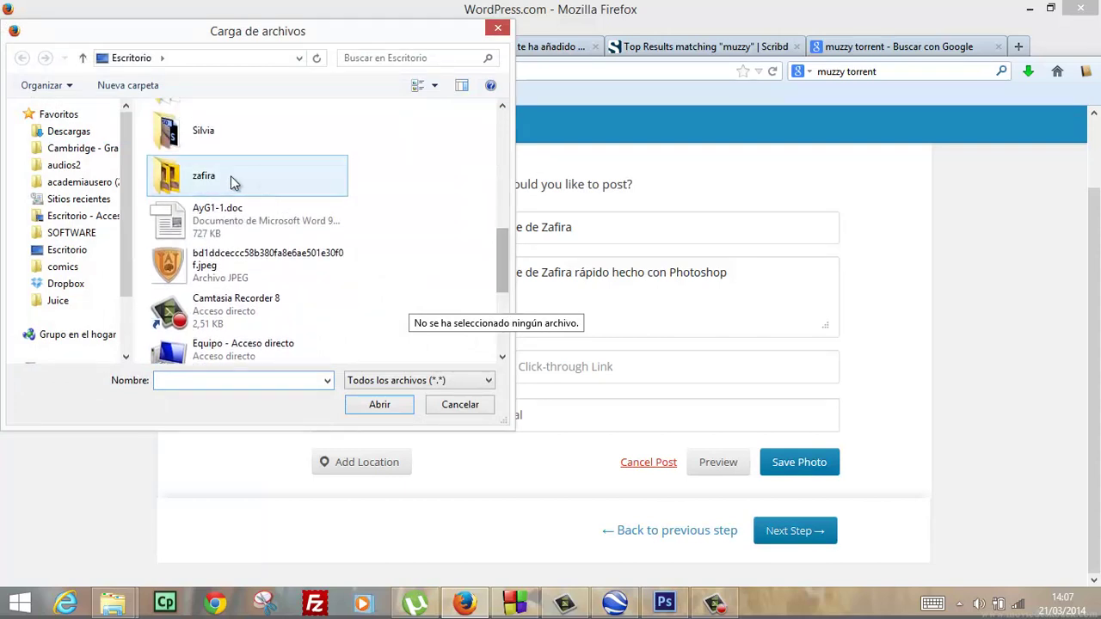
{"action": "double_click", "coordinate": [232, 181]}
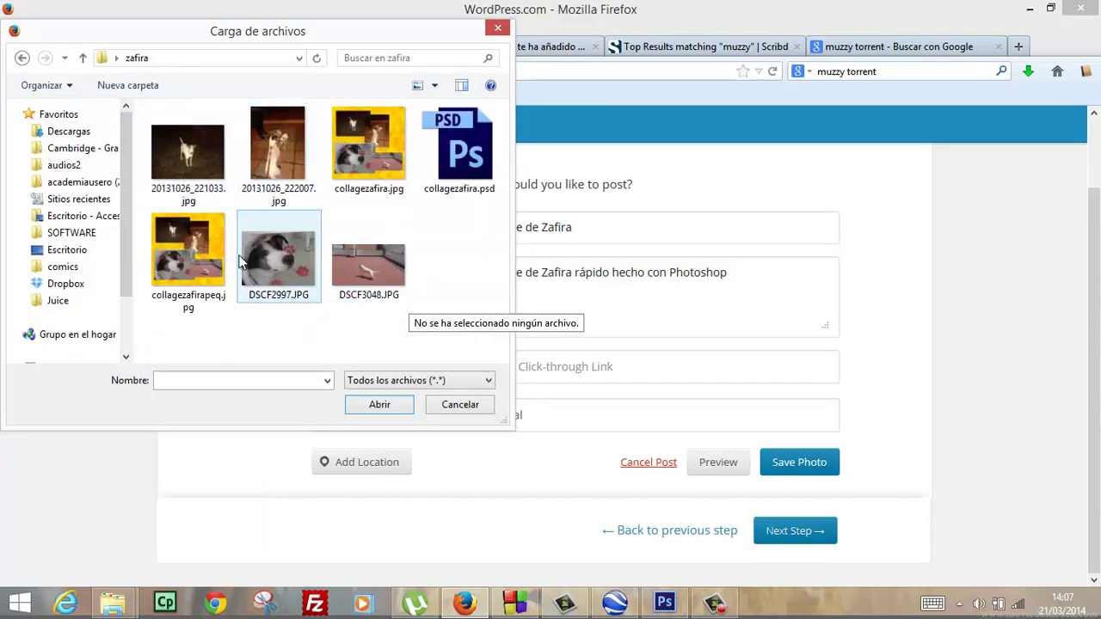
{"action": "double_click", "coordinate": [219, 252]}
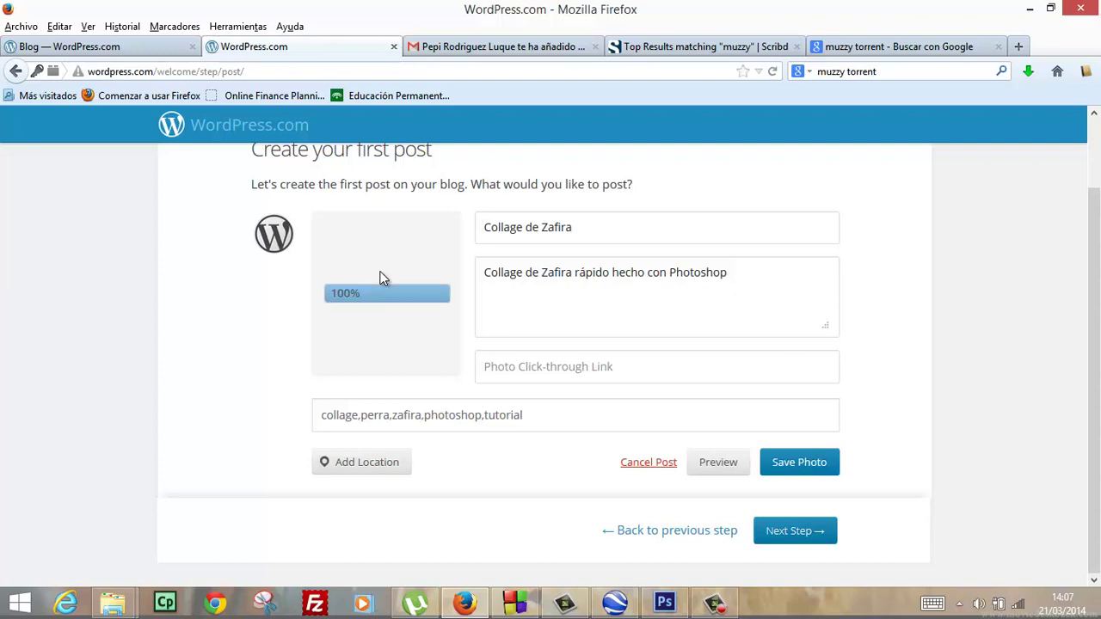
Save the photo post and continue to the Academia Usero Blog overview.
{"action": "left_click", "coordinate": [816, 472]}
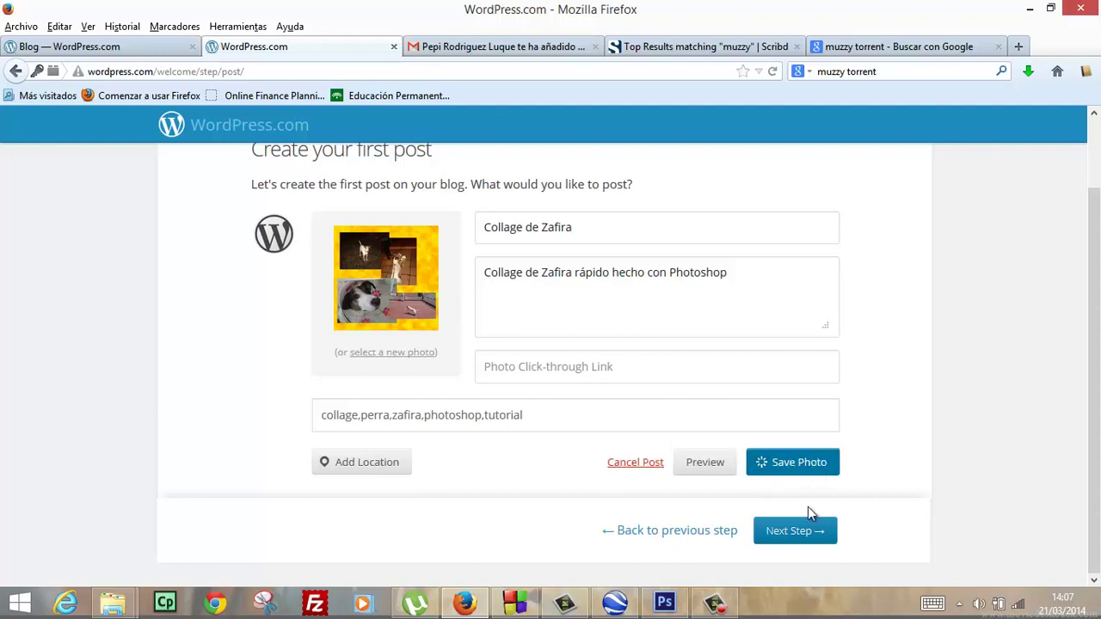
{"action": "left_click", "coordinate": [799, 533]}
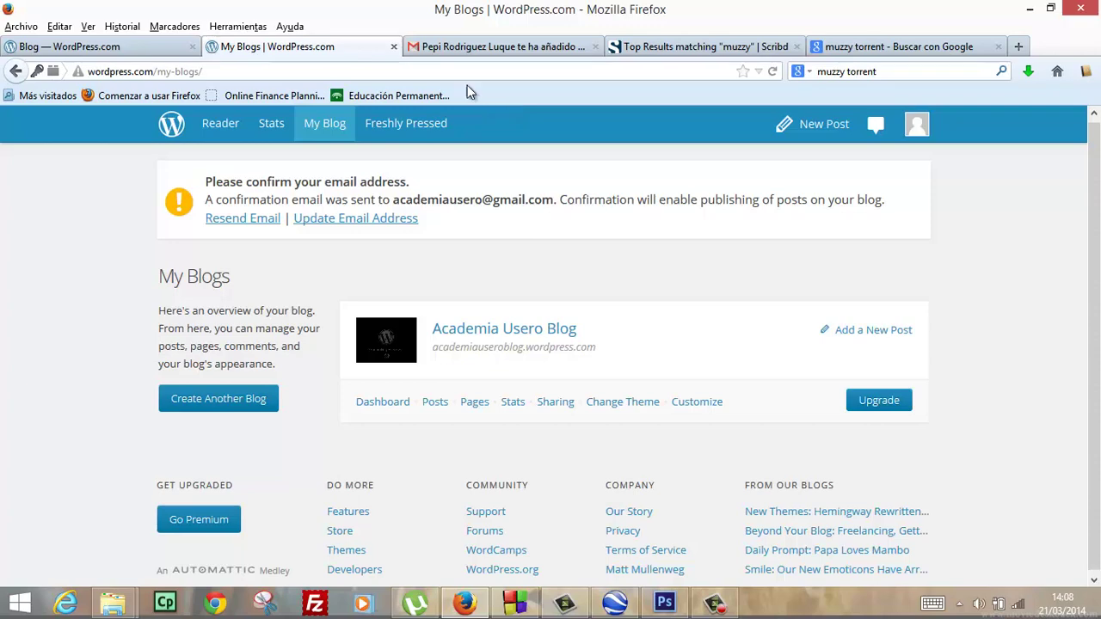
In Gmail, open WordPress's 'Confirm your email address' message and confirm the address.
{"action": "left_click", "coordinate": [527, 44]}
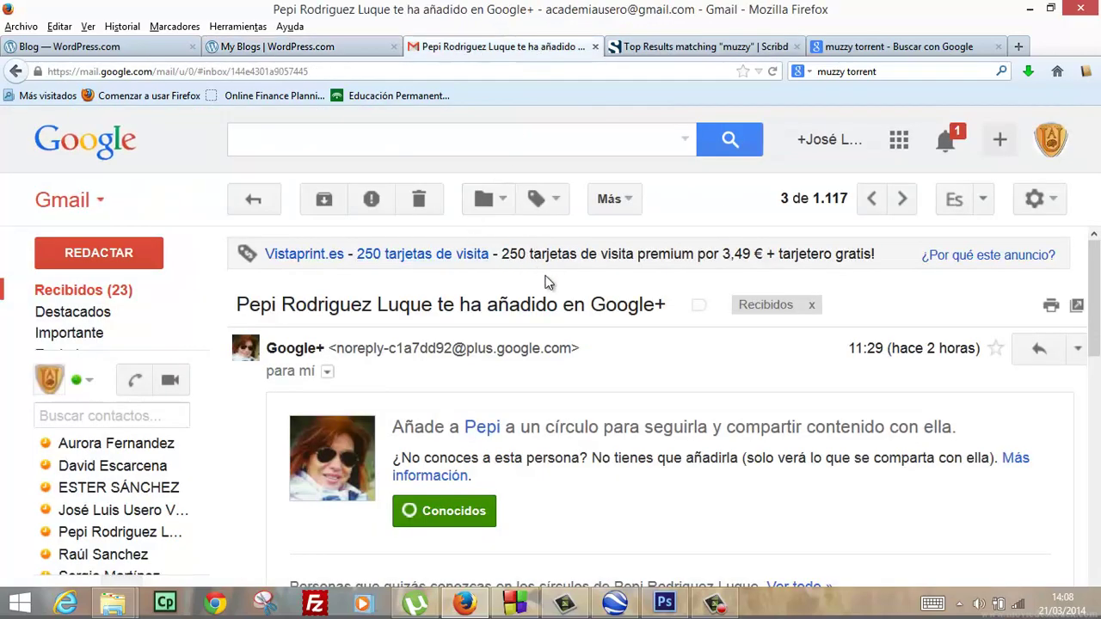
{"action": "left_click", "coordinate": [107, 293]}
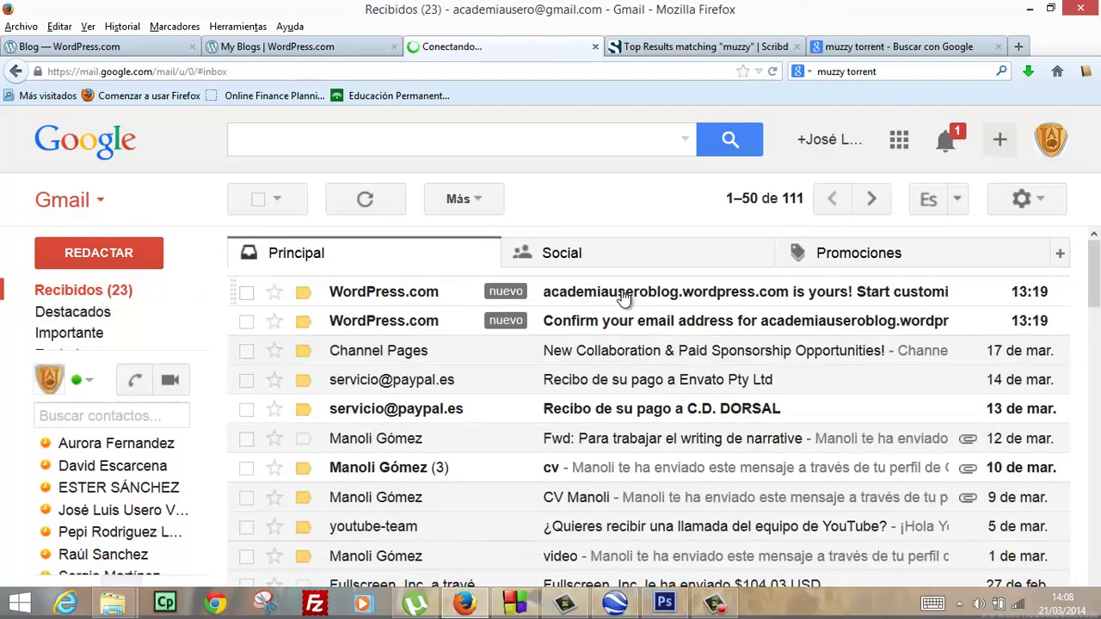
{"action": "left_click", "coordinate": [622, 294]}
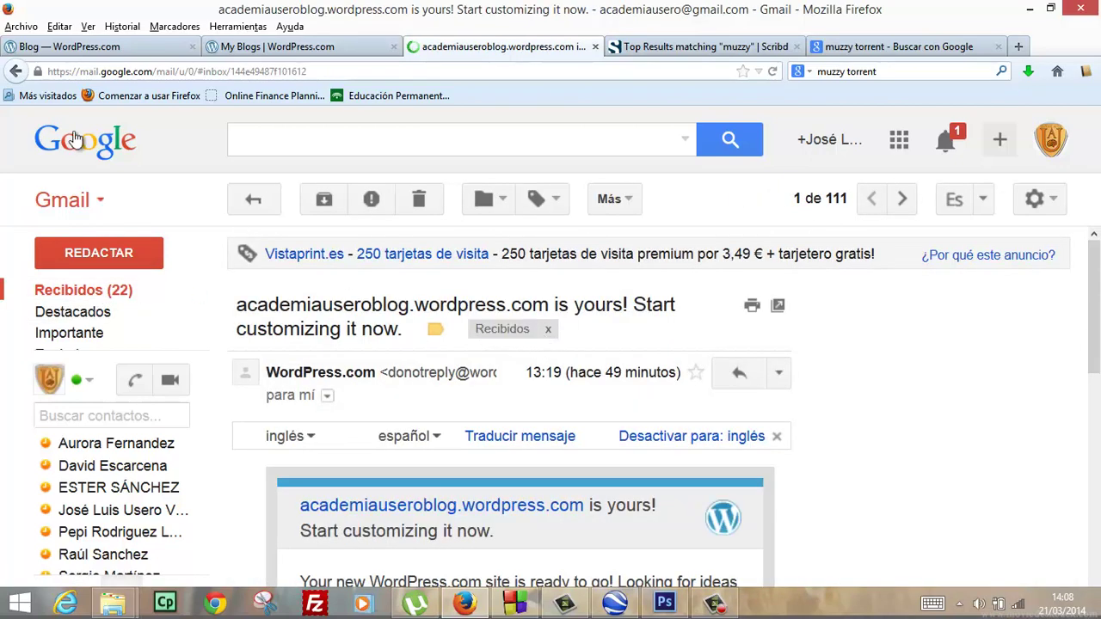
{"action": "left_click", "coordinate": [15, 71]}
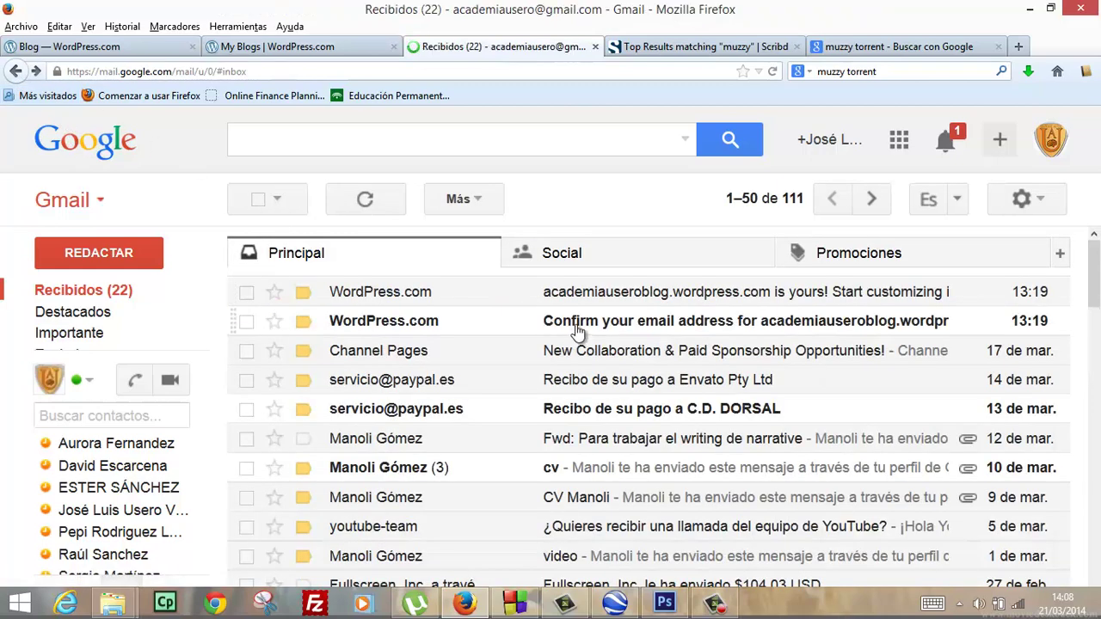
{"action": "left_click", "coordinate": [577, 326]}
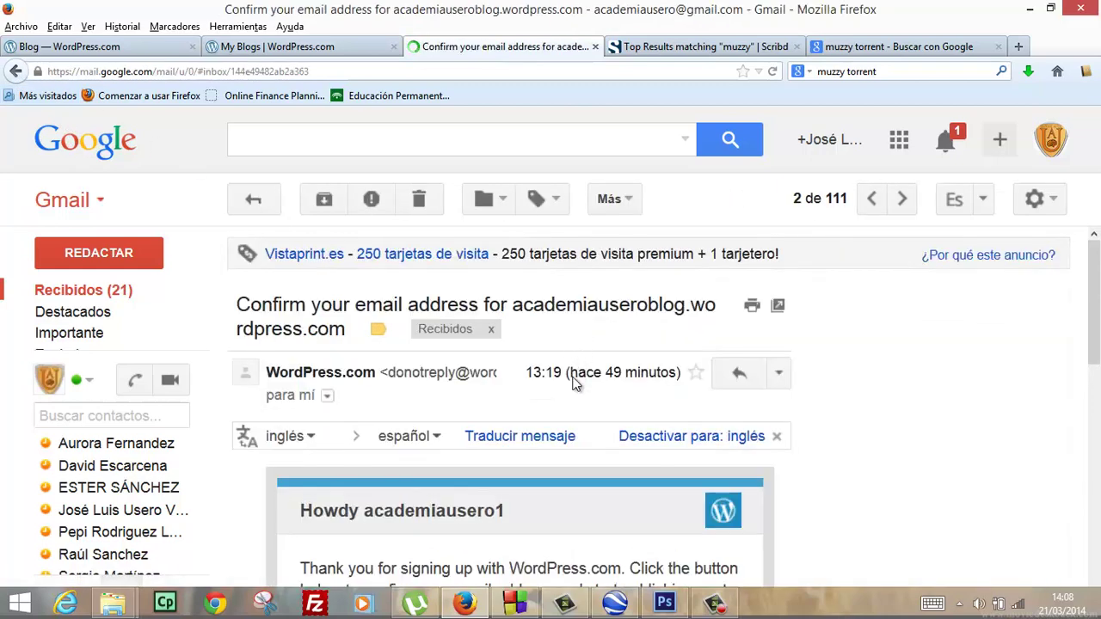
{"action": "scroll", "coordinate": [525, 383], "scroll_direction": "down", "scroll_amount": 5}
{"action": "left_click", "coordinate": [480, 321]}
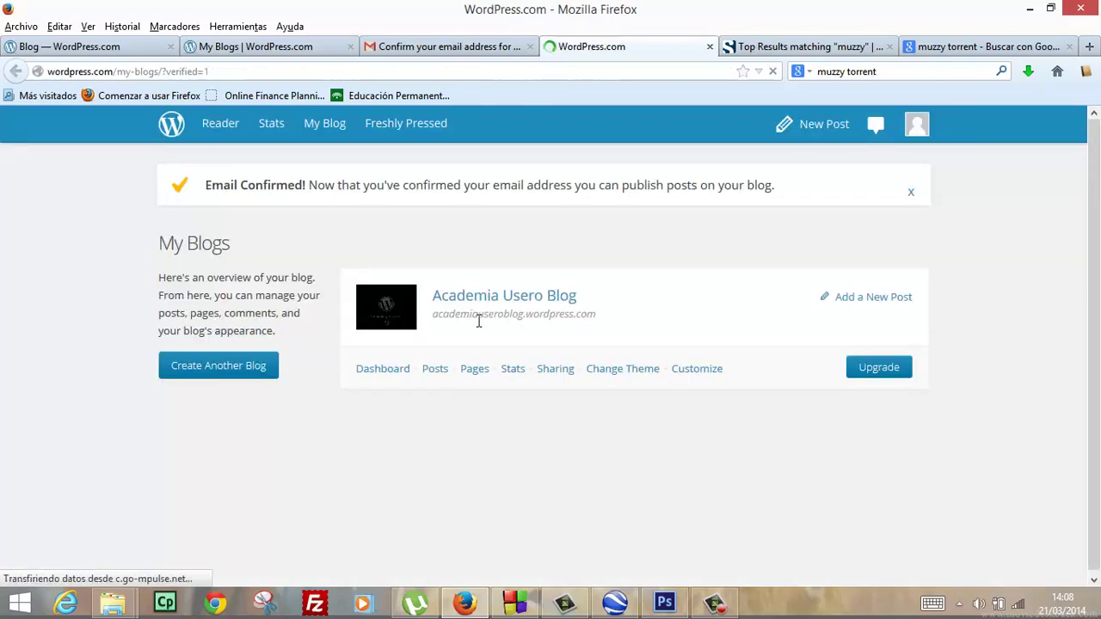
Revisit the WordPress welcome email, then return to the My Blogs overview.
{"action": "left_click", "coordinate": [473, 49]}
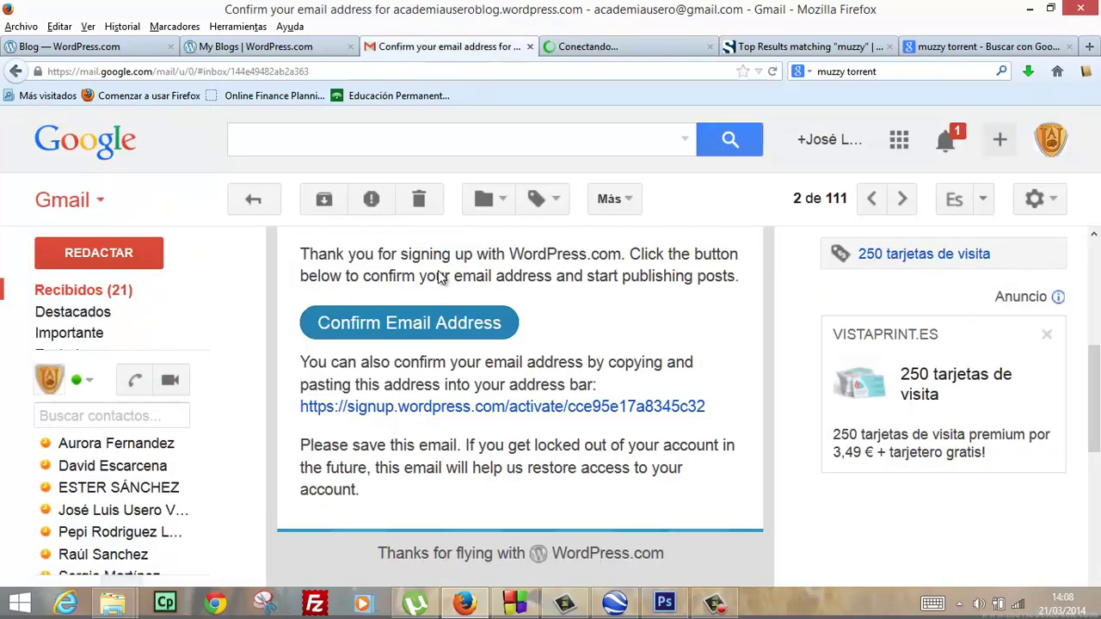
{"action": "left_click", "coordinate": [114, 292]}
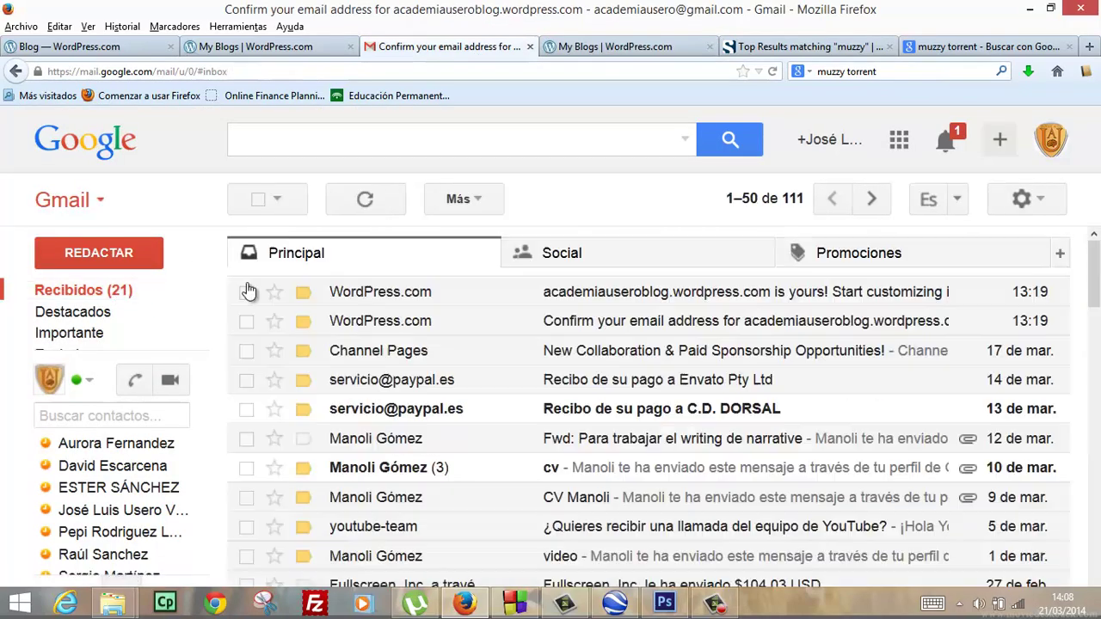
{"action": "left_click", "coordinate": [619, 298]}
{"action": "scroll", "coordinate": [484, 516], "scroll_direction": "down", "scroll_amount": 5}
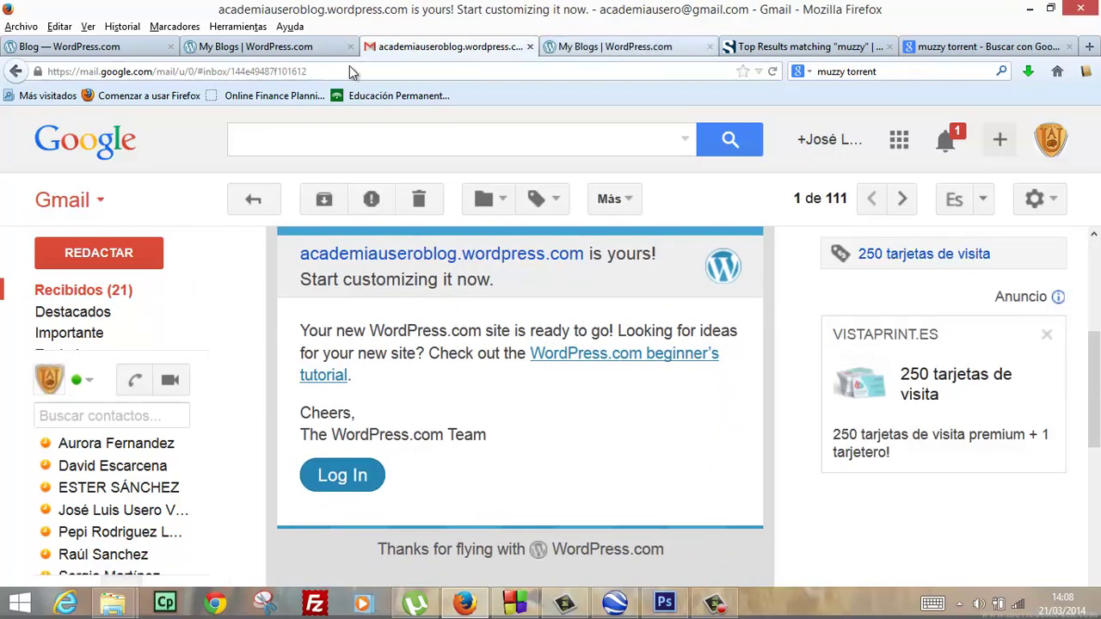
{"action": "left_click", "coordinate": [583, 45]}
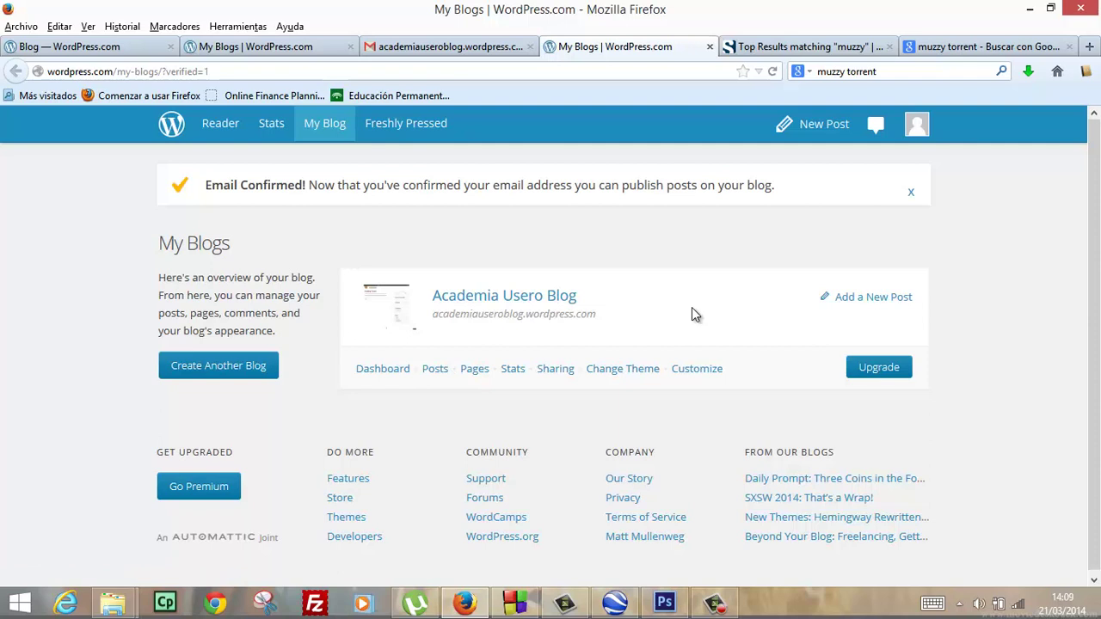
Try loading the blog's Posts page, then close the stalled tab.
{"action": "left_click", "coordinate": [430, 376]}
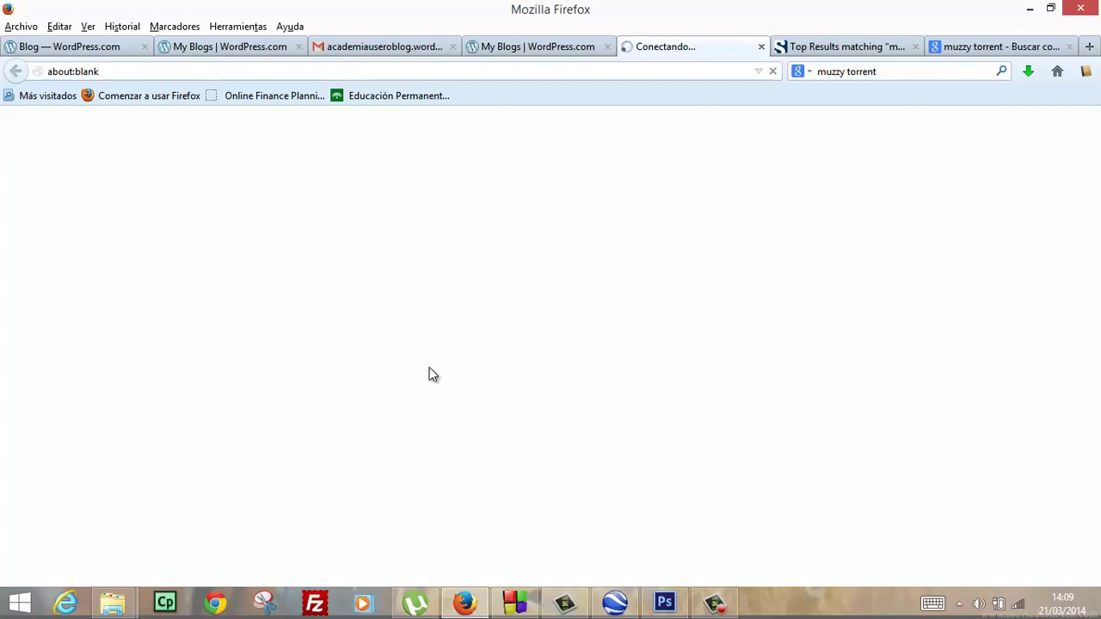
{"action": "left_click", "coordinate": [555, 46]}
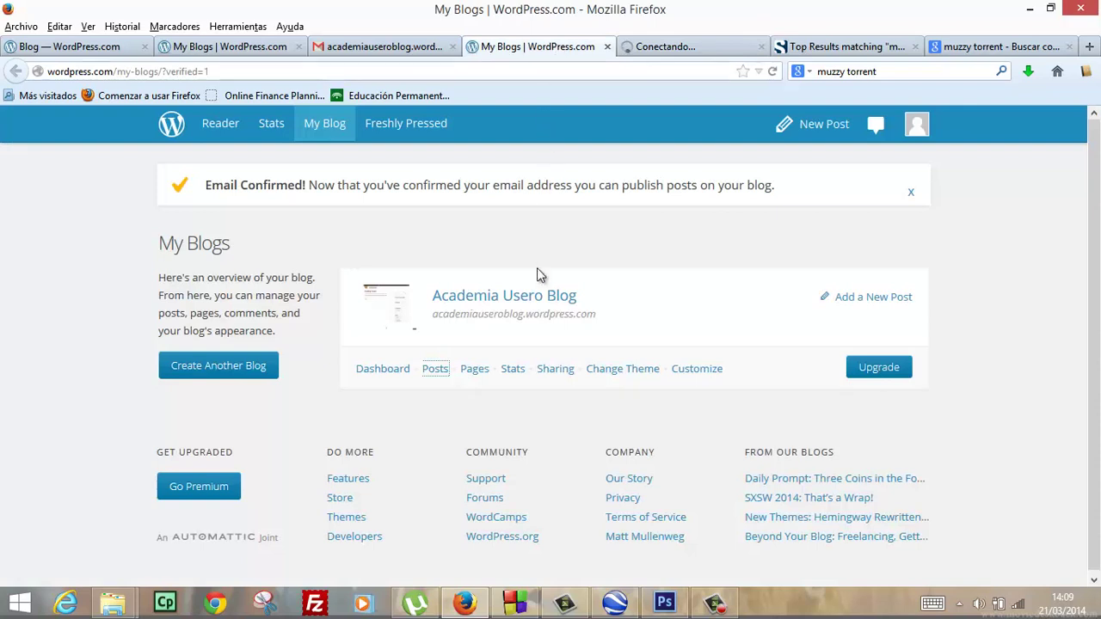
{"action": "left_click", "coordinate": [671, 50]}
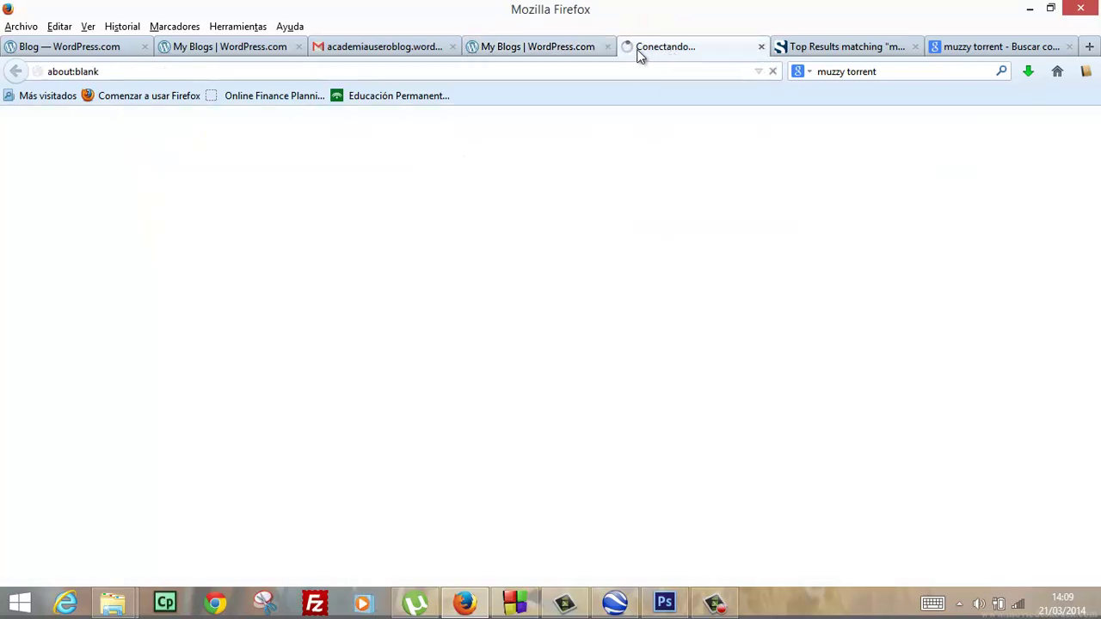
{"action": "left_click", "coordinate": [761, 47]}
{"action": "left_click", "coordinate": [543, 48]}
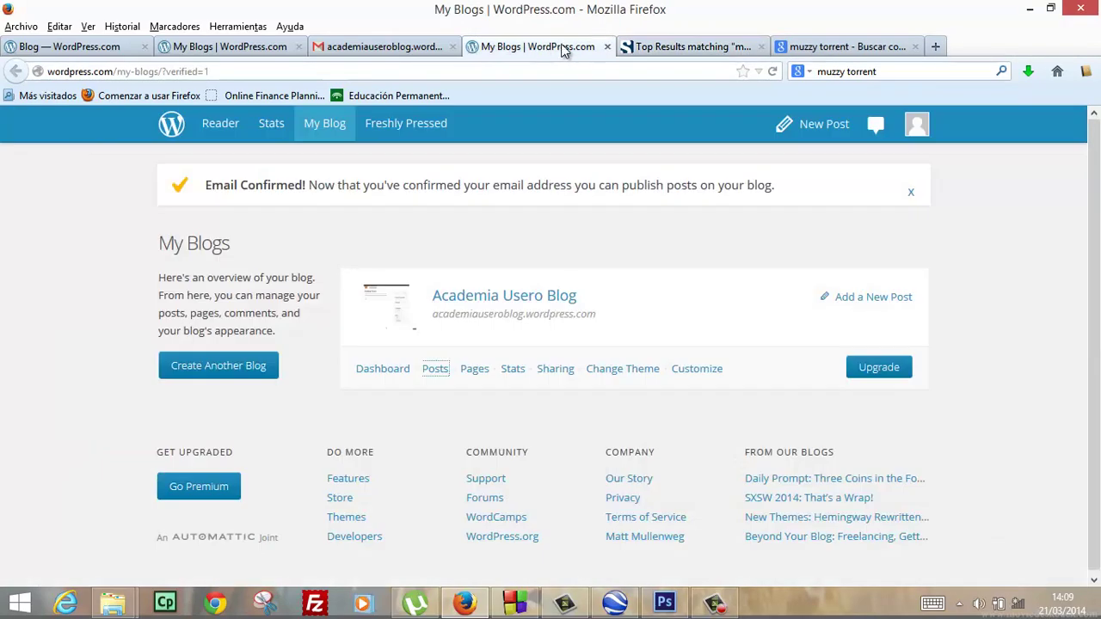
Reopen Posts, retry the failed connection twice, and bring up the Wi-Fi network list.
{"action": "left_click", "coordinate": [444, 375]}
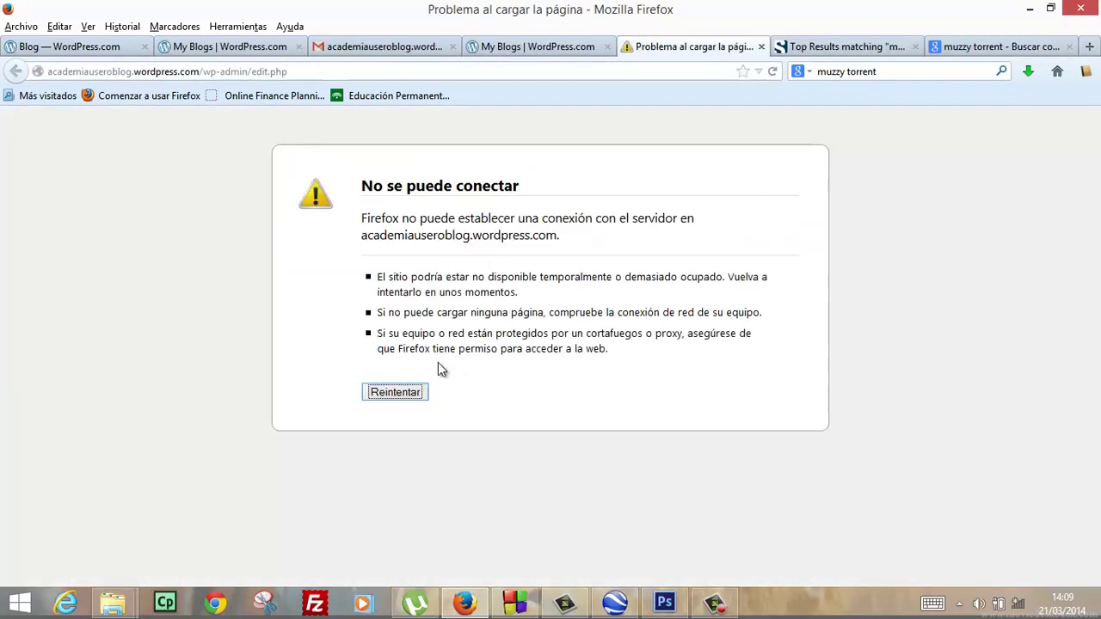
{"action": "left_click", "coordinate": [417, 394]}
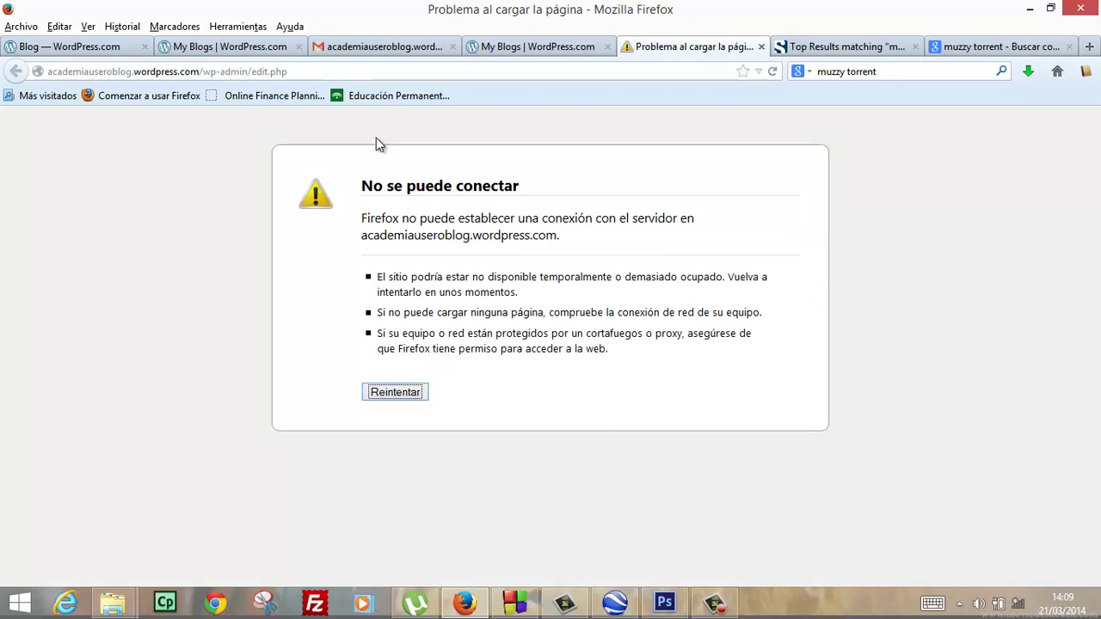
{"action": "left_click", "coordinate": [399, 394]}
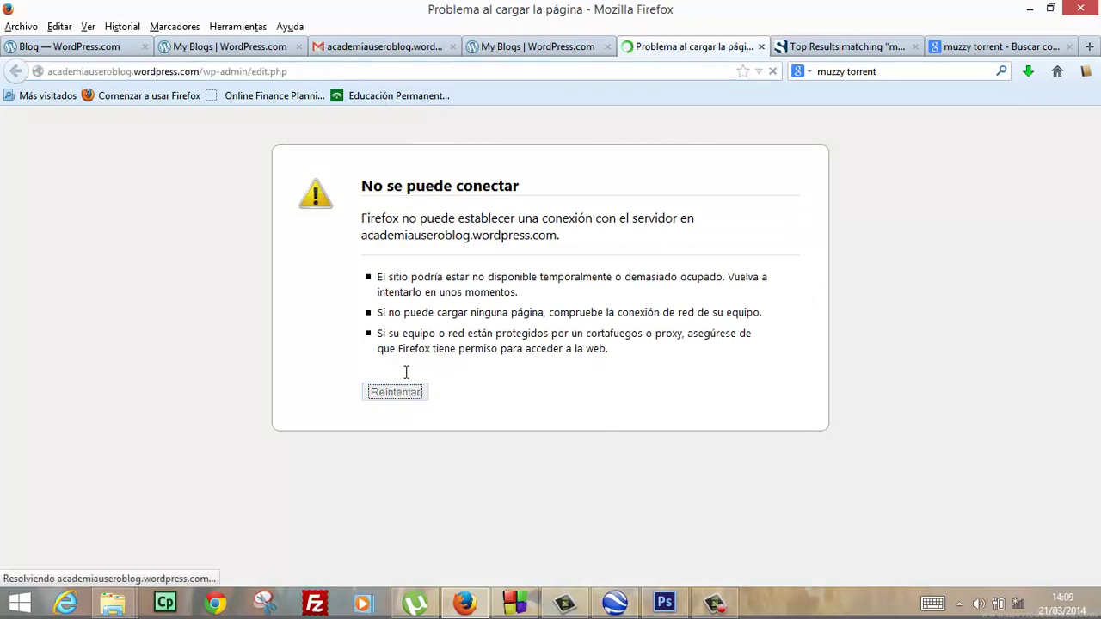
{"action": "left_click", "coordinate": [1018, 603]}
Connect to the VodafoneB598 Wi-Fi network and close the Networks panel.
{"action": "left_click", "coordinate": [885, 242]}
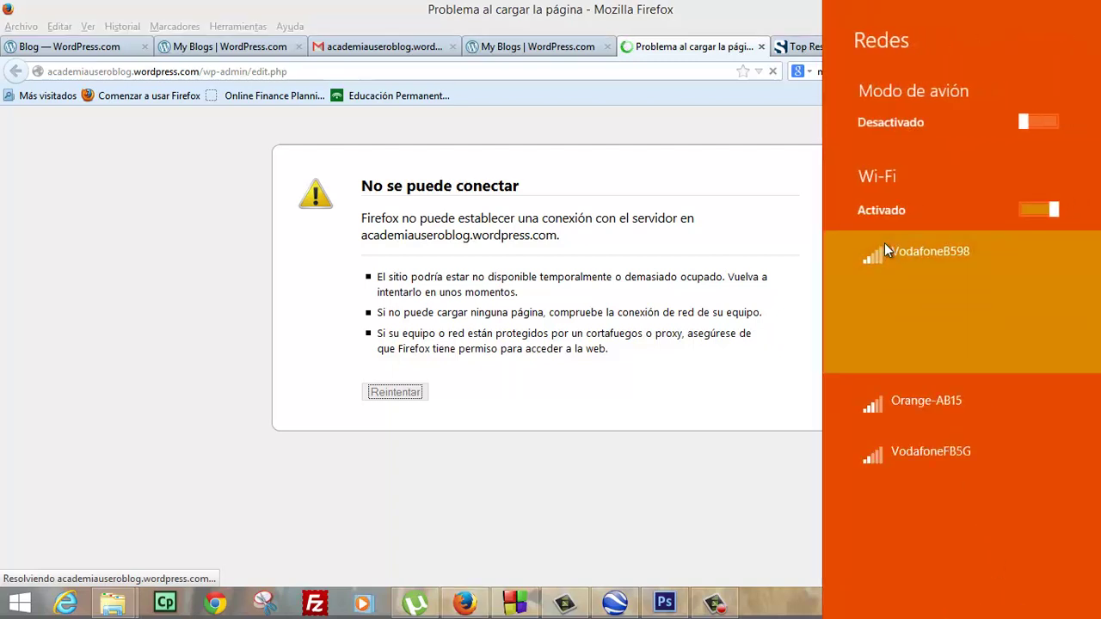
{"action": "left_click", "coordinate": [1020, 348]}
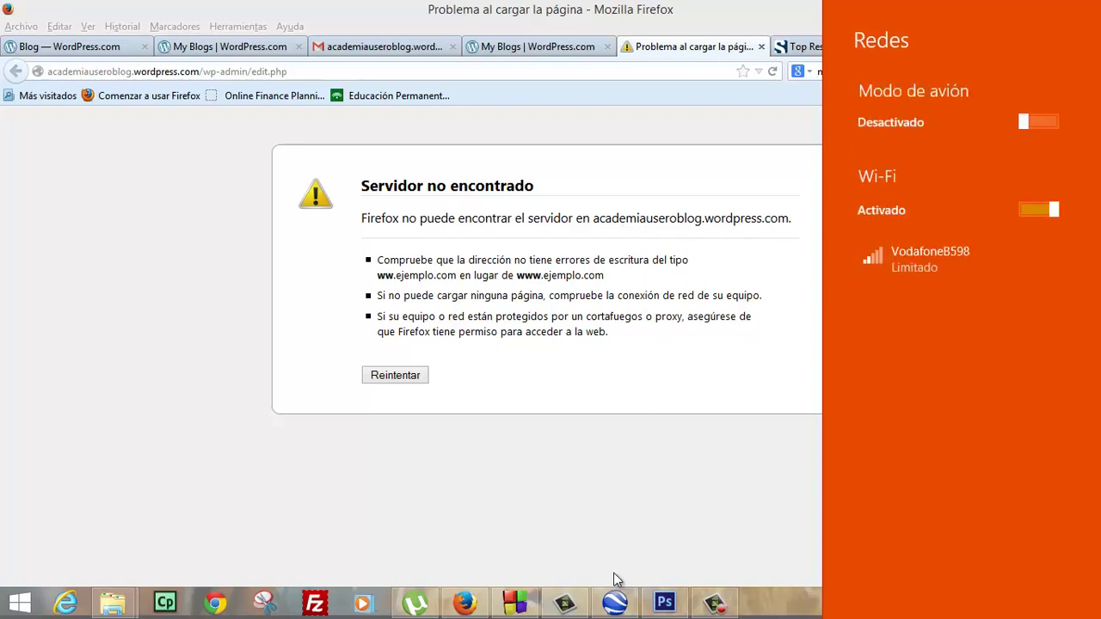
{"action": "left_click", "coordinate": [715, 608]}
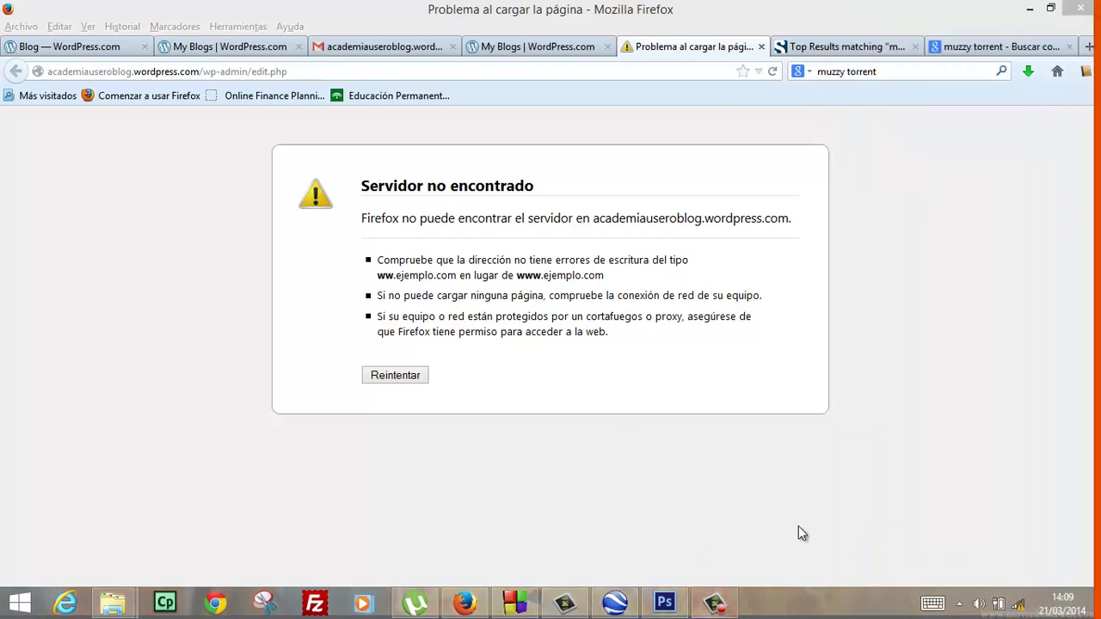
Load Academia Usero Blog's Posts screen listing the Collage de Zafira draft.
{"action": "left_click", "coordinate": [724, 614]}
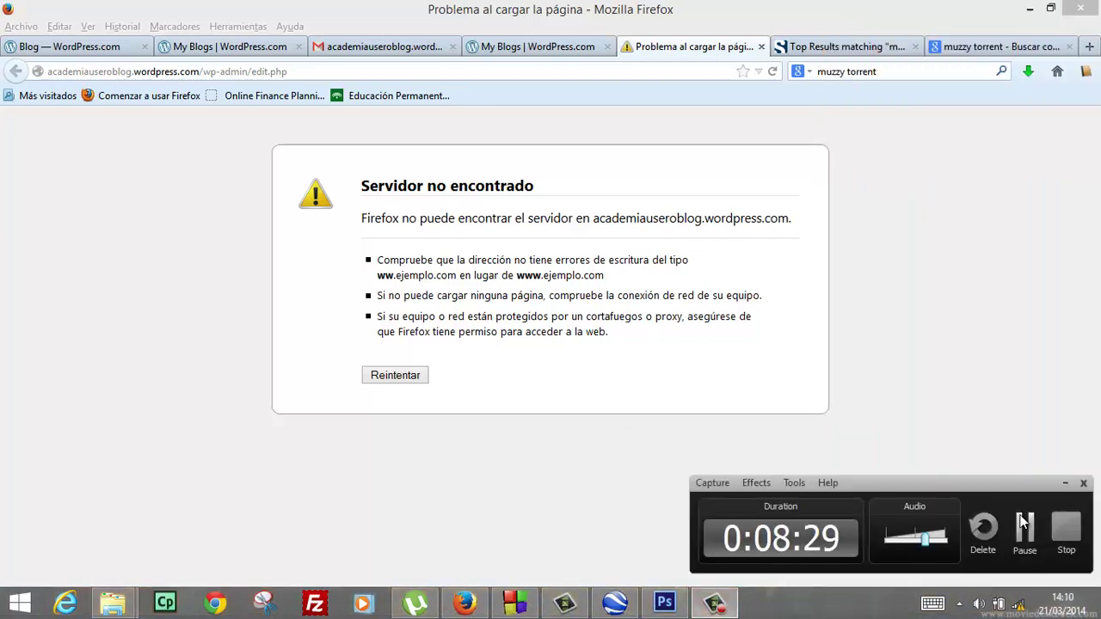
{"action": "left_click", "coordinate": [1024, 526]}
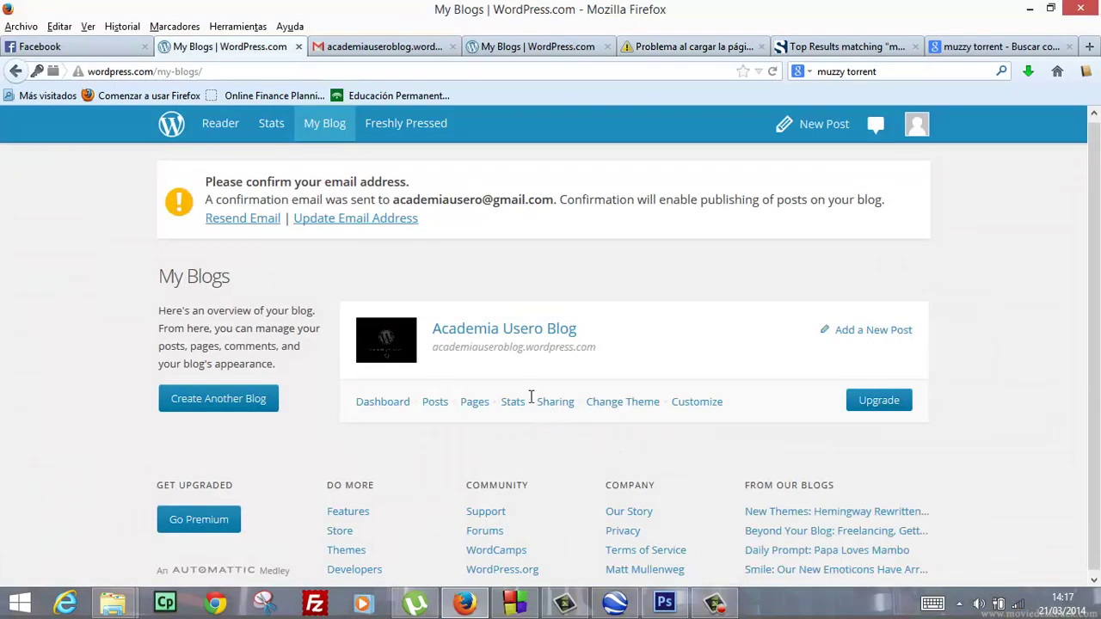
{"action": "left_click", "coordinate": [436, 404]}
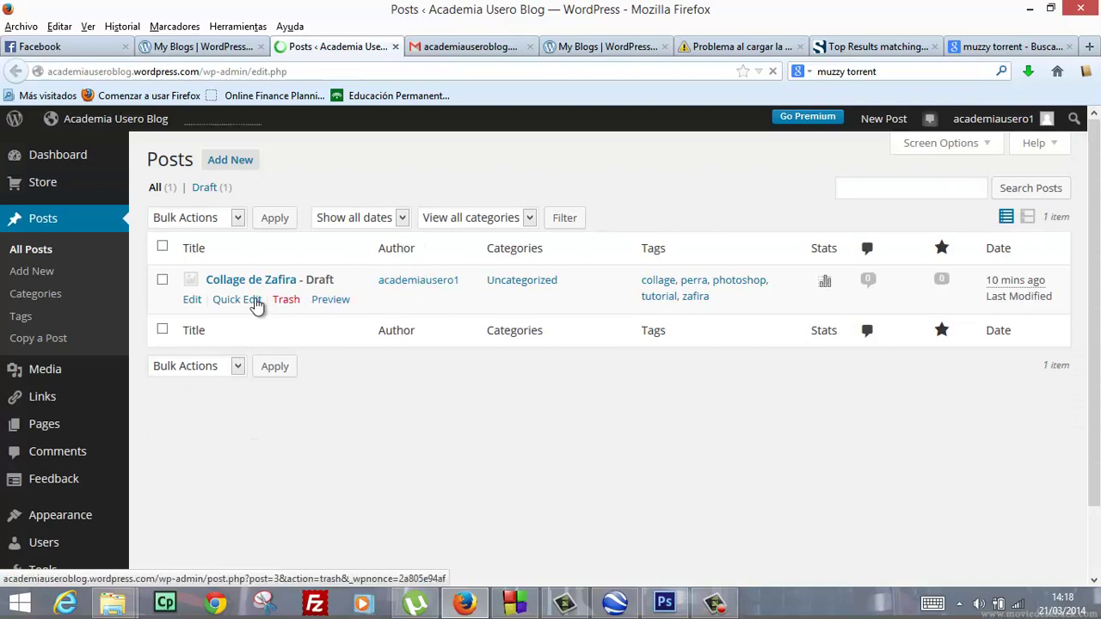
{"action": "left_click", "coordinate": [332, 301]}
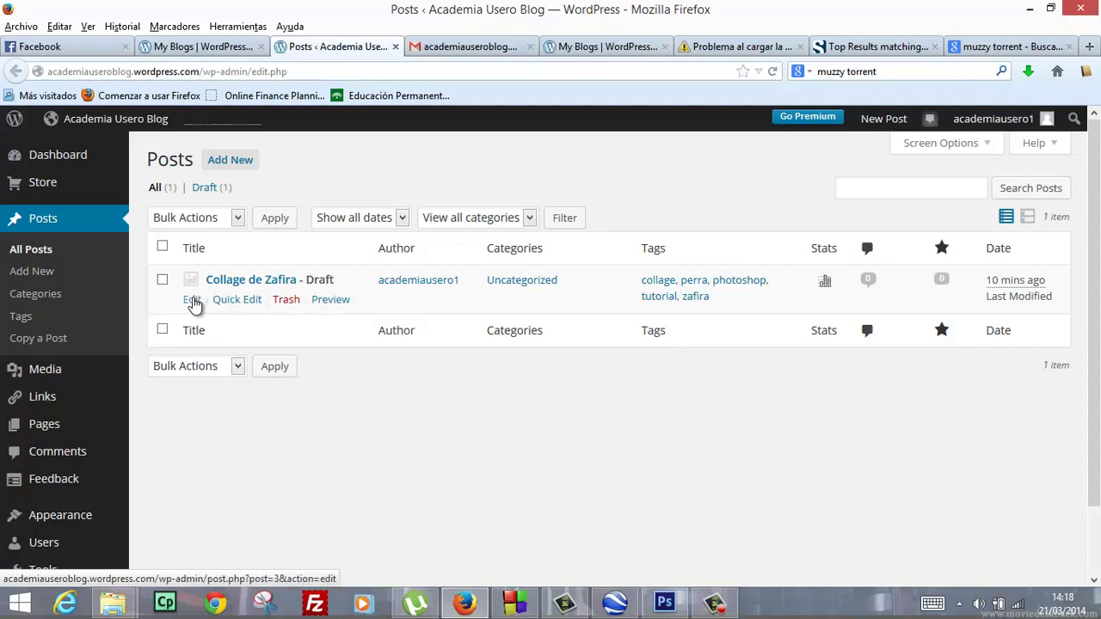
Open the Collage de Zafira draft in the post editor.
{"action": "left_click", "coordinate": [192, 301]}
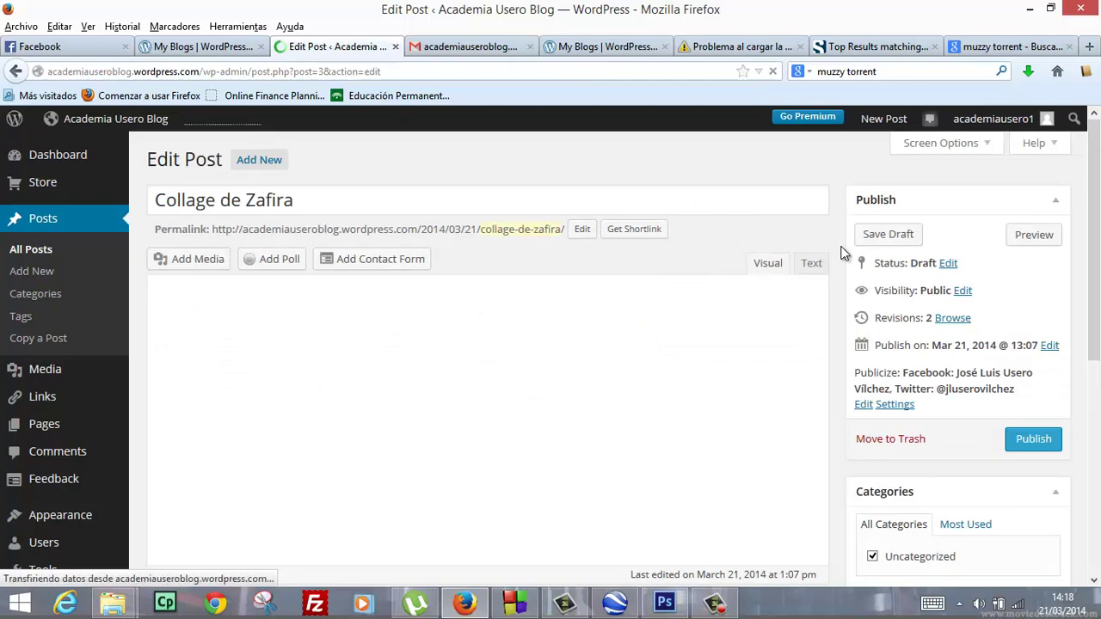
{"action": "scroll", "coordinate": [843, 255], "scroll_direction": "down", "scroll_amount": 1}
{"action": "scroll", "coordinate": [843, 255], "scroll_direction": "down", "scroll_amount": 1}
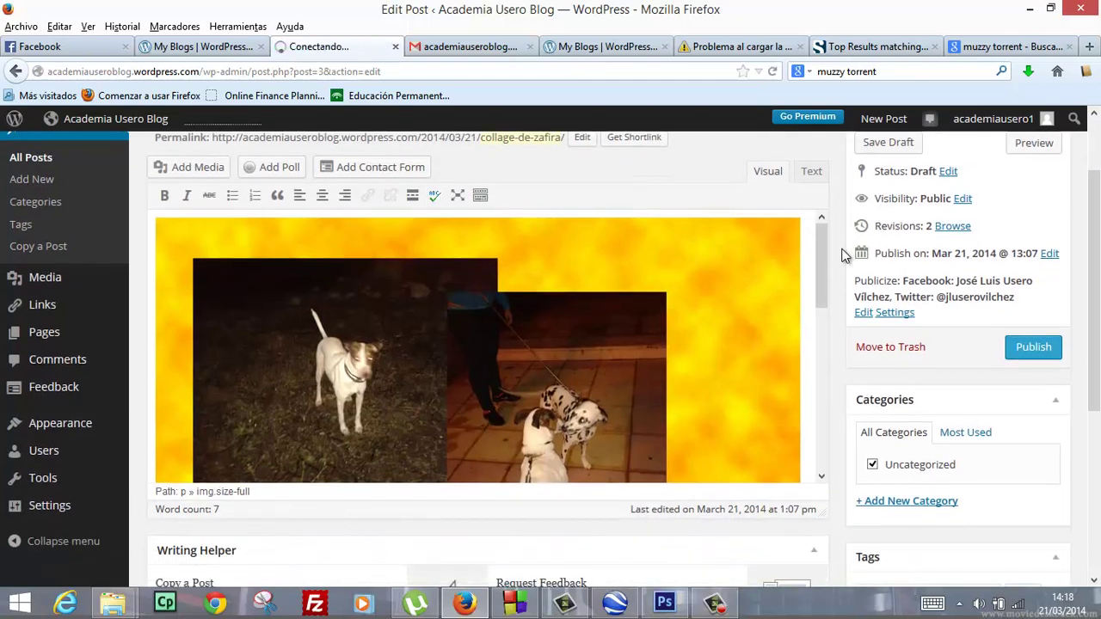
{"action": "scroll", "coordinate": [843, 255], "scroll_direction": "down", "scroll_amount": 2}
{"action": "scroll", "coordinate": [843, 256], "scroll_direction": "down", "scroll_amount": 2}
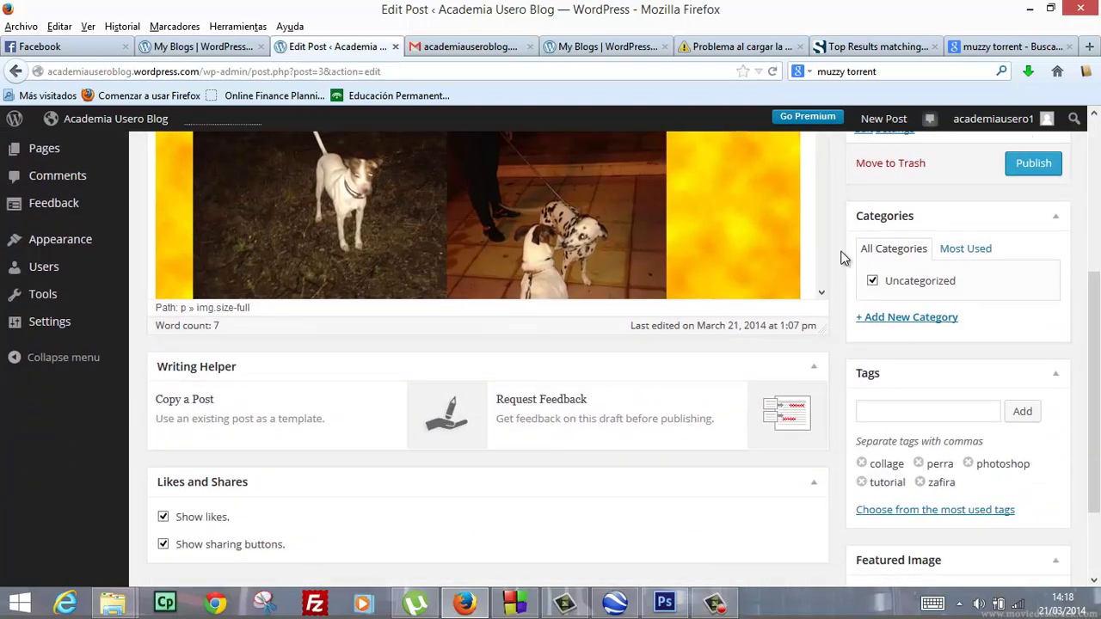
Create a new Tutorial category for the post and uncheck Uncategorized.
{"action": "left_click", "coordinate": [897, 320]}
{"action": "type", "text": "T"}
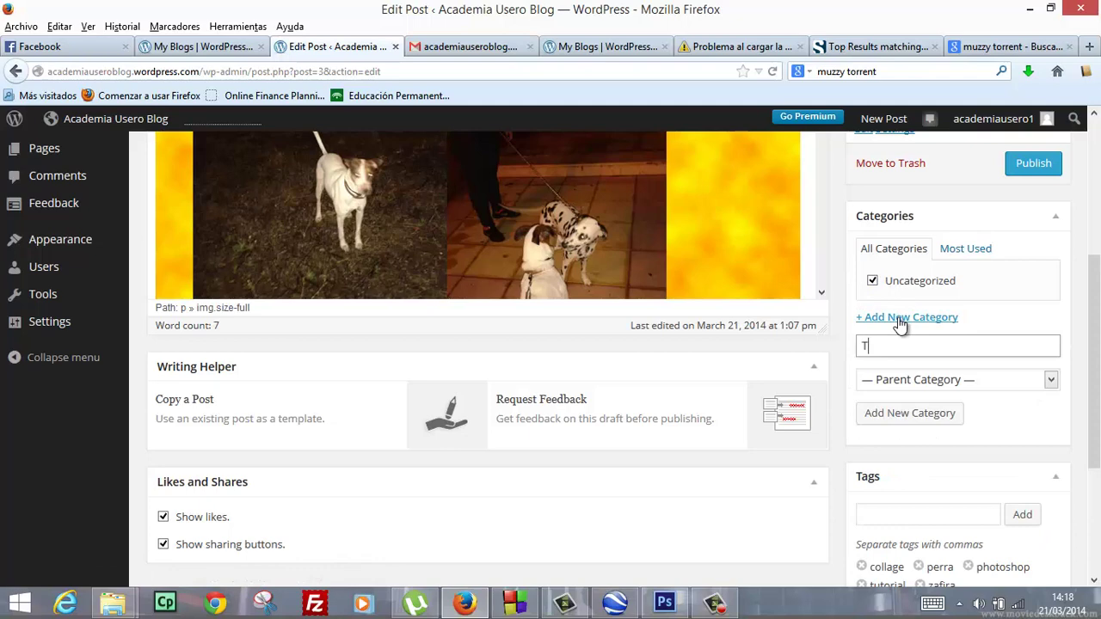
{"action": "type", "text": "utorial"}
{"action": "left_click", "coordinate": [912, 414]}
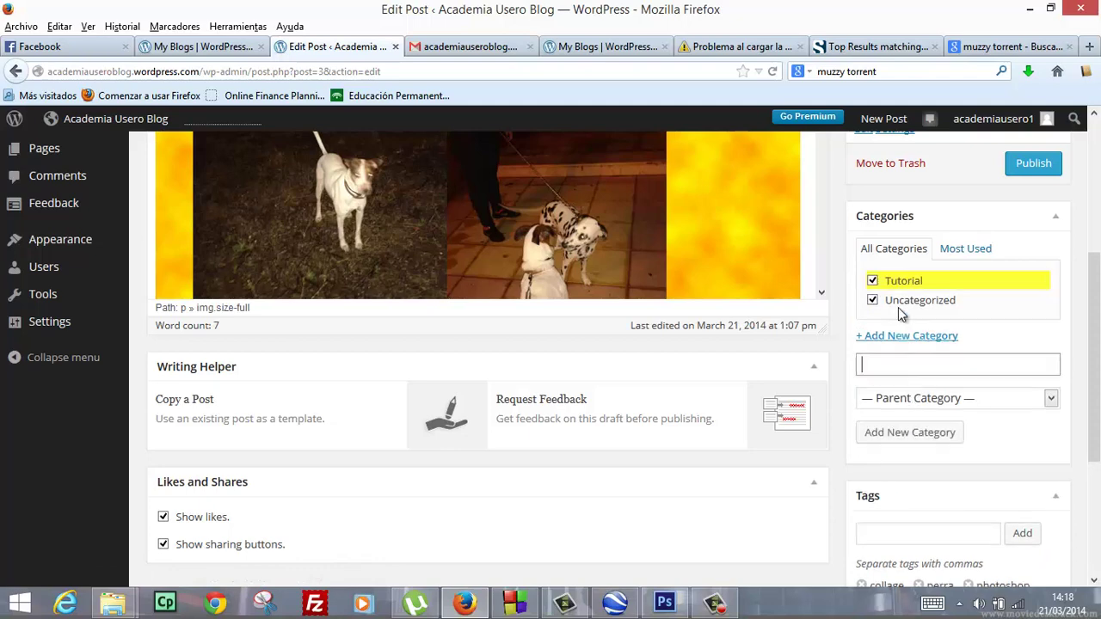
{"action": "left_click", "coordinate": [873, 300]}
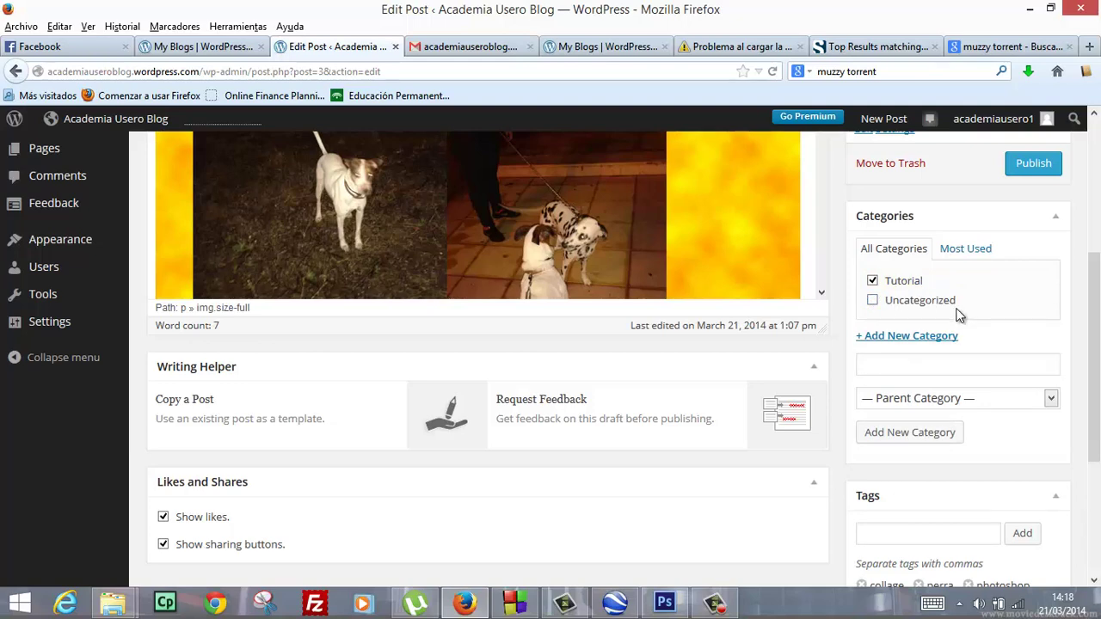
{"action": "scroll", "coordinate": [957, 313], "scroll_direction": "down", "scroll_amount": 4}
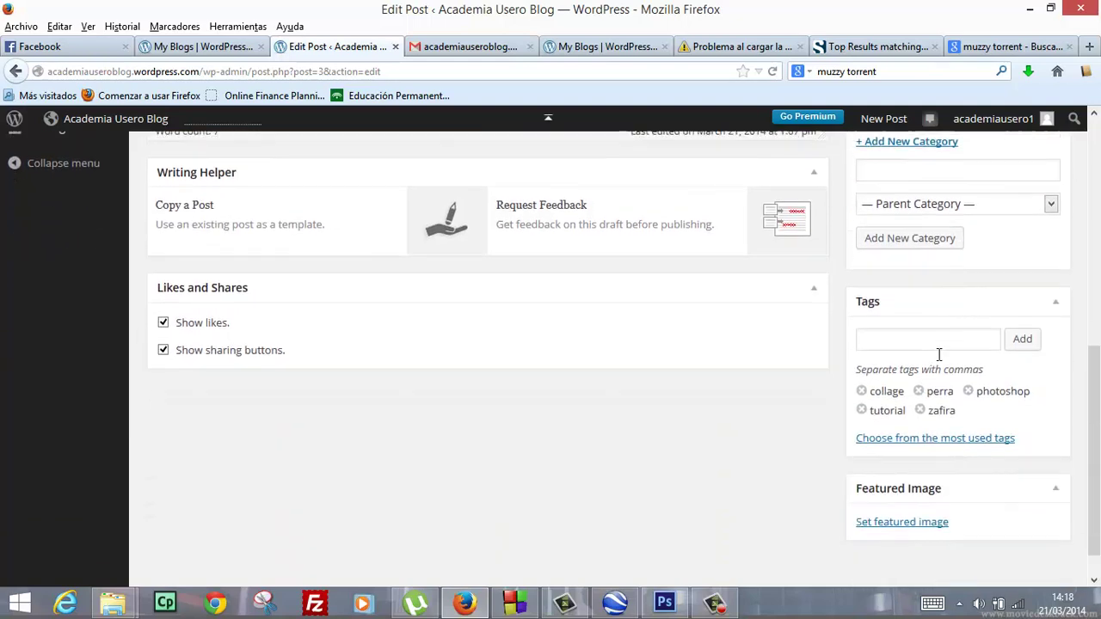
{"action": "scroll", "coordinate": [942, 361], "scroll_direction": "up", "scroll_amount": 3}
{"action": "scroll", "coordinate": [933, 404], "scroll_direction": "down", "scroll_amount": 4}
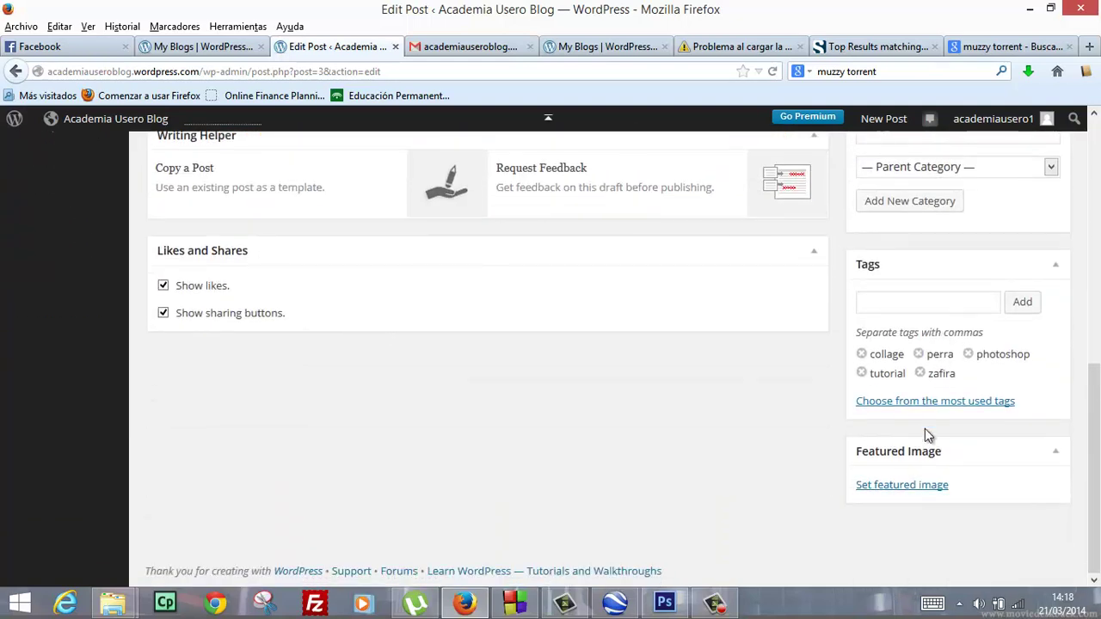
{"action": "left_click", "coordinate": [905, 487]}
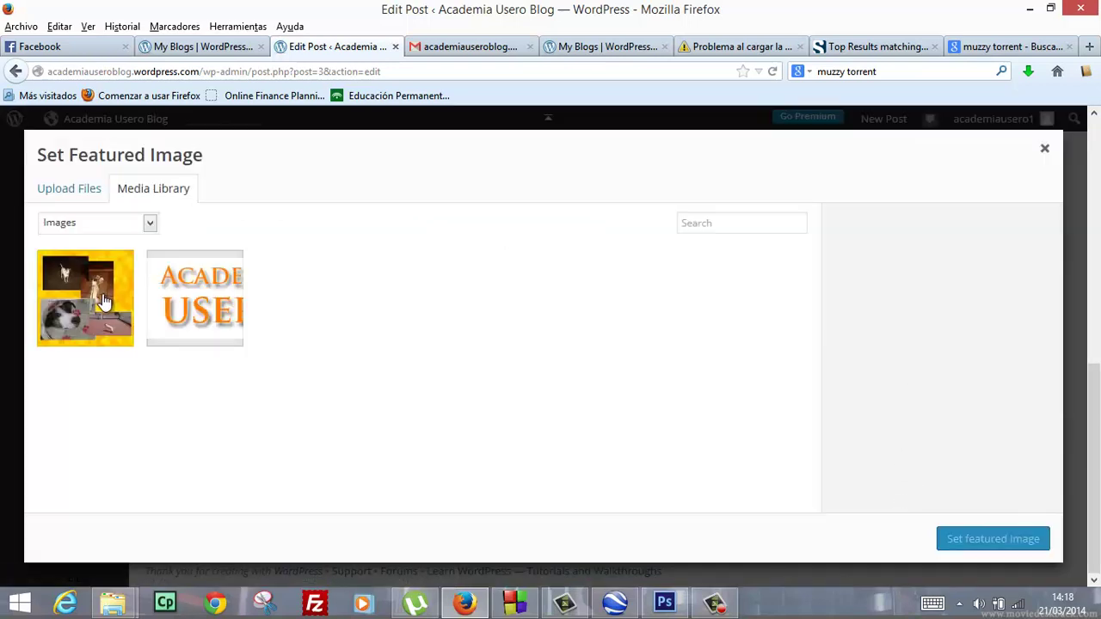
Set collagezafirapeq as the featured image with alt text 'collage zafira photoshop'.
{"action": "left_click", "coordinate": [103, 296]}
{"action": "left_click", "coordinate": [926, 467]}
{"action": "type", "text": "collage zafira photoshop"}
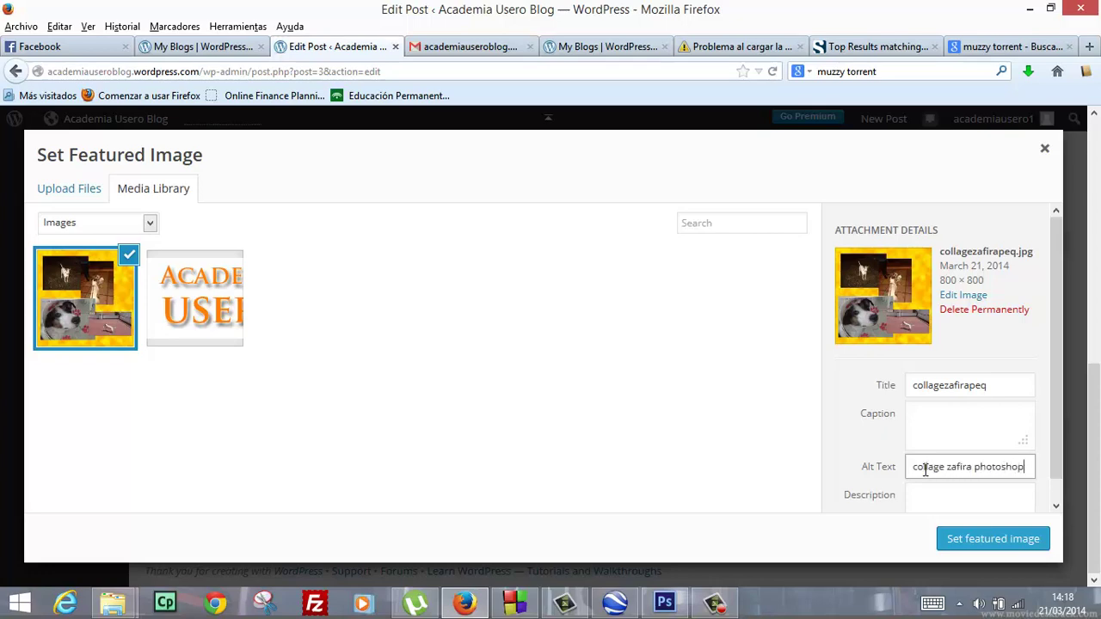
{"action": "left_click", "coordinate": [980, 533]}
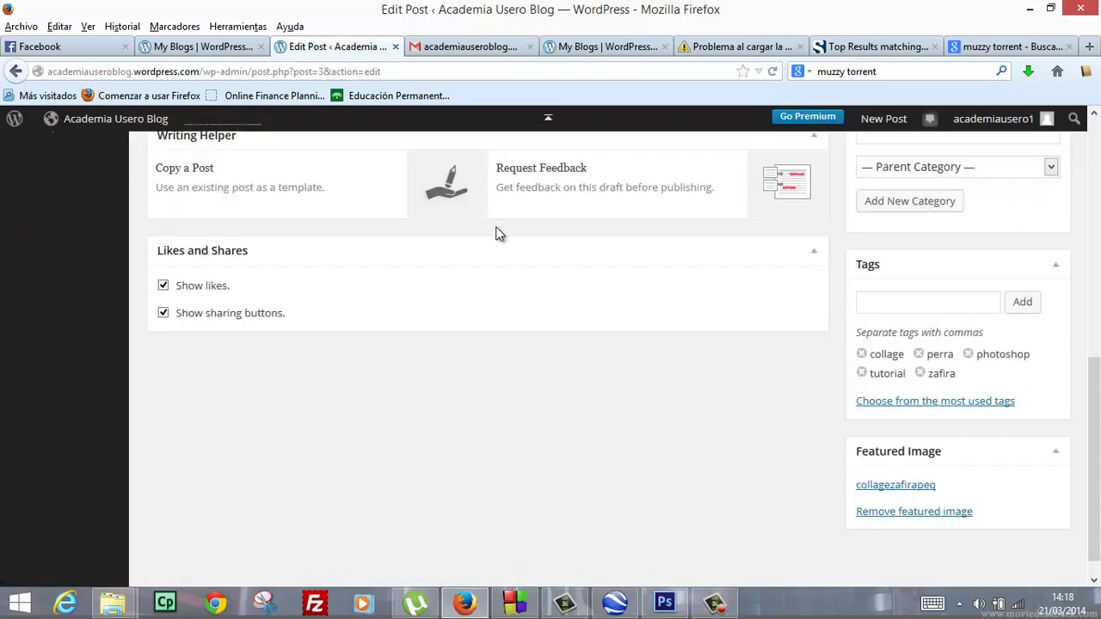
{"action": "scroll", "coordinate": [482, 327], "scroll_direction": "up", "scroll_amount": 3}
{"action": "scroll", "coordinate": [482, 327], "scroll_direction": "up", "scroll_amount": 3}
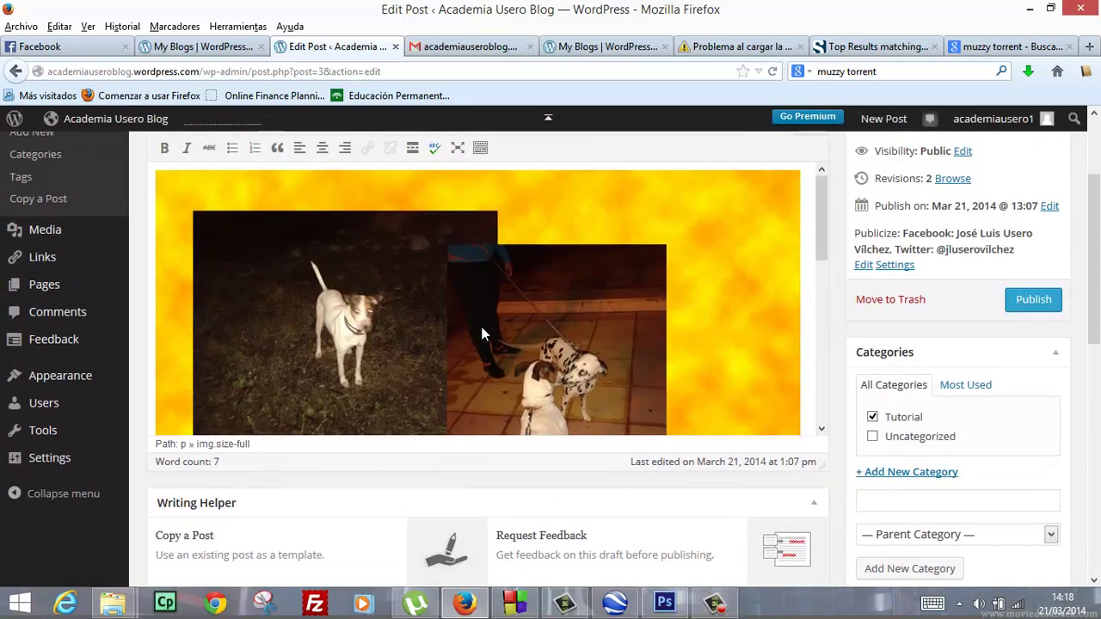
{"action": "scroll", "coordinate": [482, 327], "scroll_direction": "up", "scroll_amount": 2}
{"action": "scroll", "coordinate": [487, 335], "scroll_direction": "up", "scroll_amount": 1}
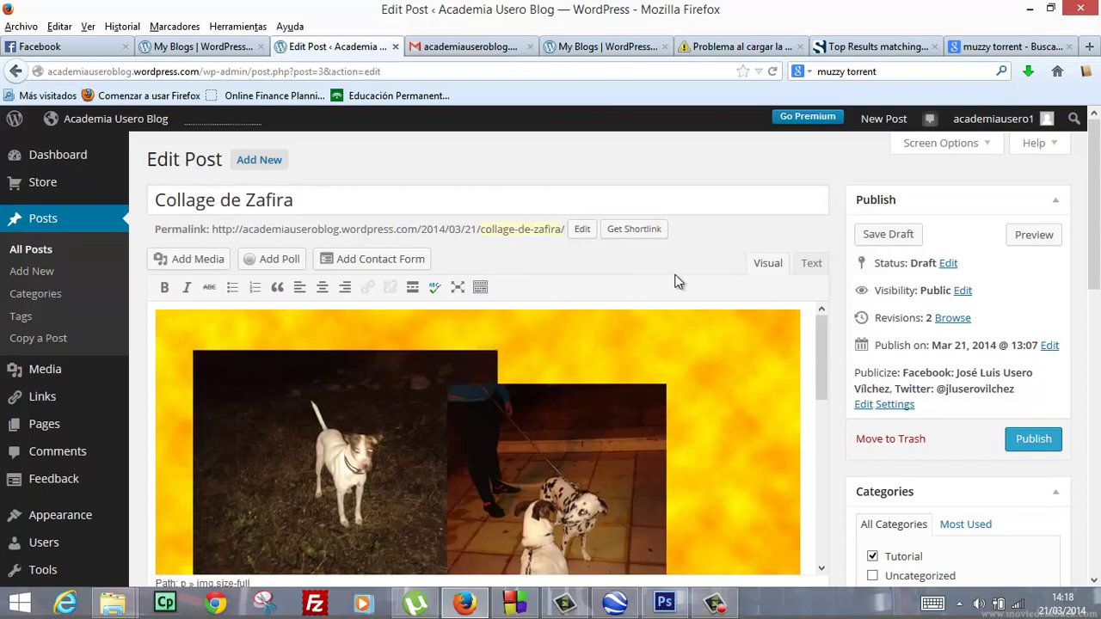
{"action": "scroll", "coordinate": [844, 327], "scroll_direction": "down", "scroll_amount": 2}
{"action": "scroll", "coordinate": [844, 334], "scroll_direction": "down", "scroll_amount": 2}
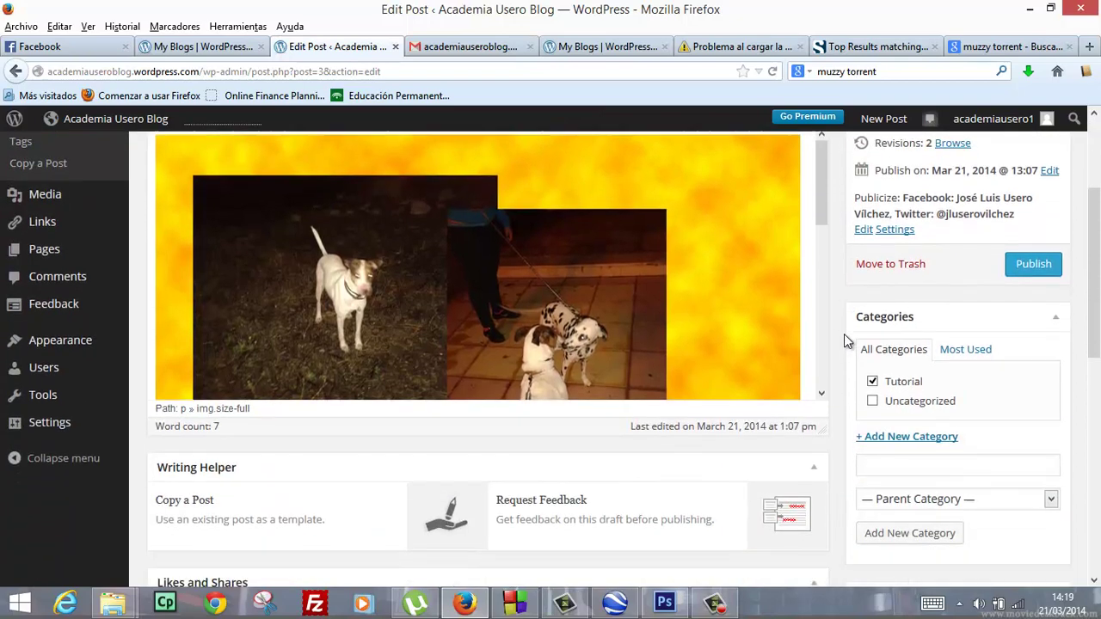
{"action": "scroll", "coordinate": [843, 333], "scroll_direction": "down", "scroll_amount": 3}
{"action": "scroll", "coordinate": [843, 334], "scroll_direction": "up", "scroll_amount": 1}
{"action": "scroll", "coordinate": [831, 335], "scroll_direction": "up", "scroll_amount": 2}
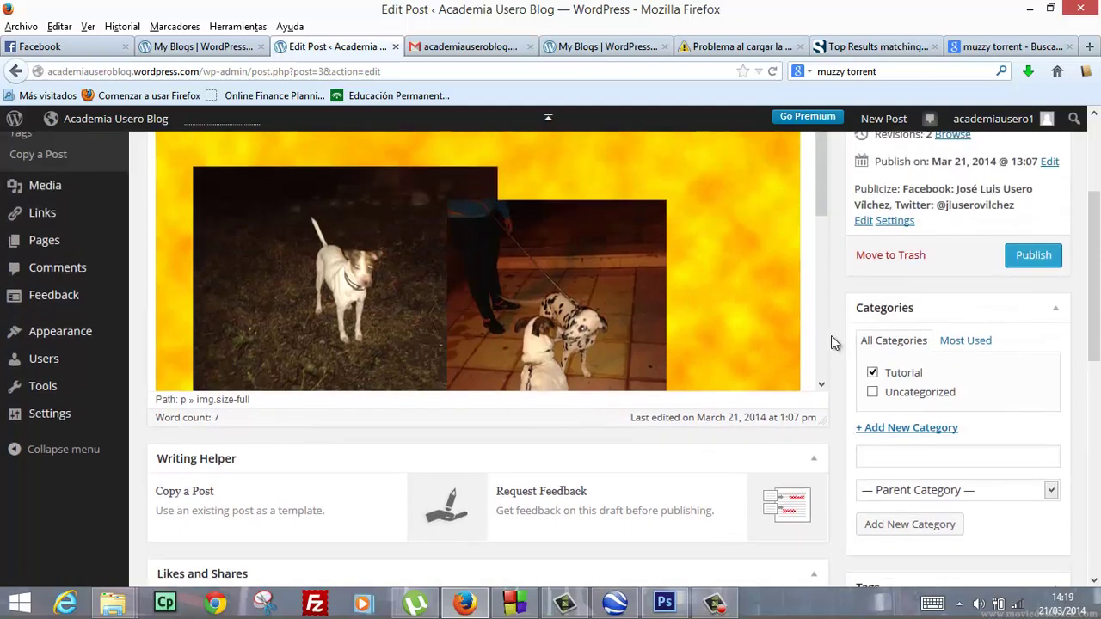
{"action": "scroll", "coordinate": [895, 299], "scroll_direction": "up", "scroll_amount": 4}
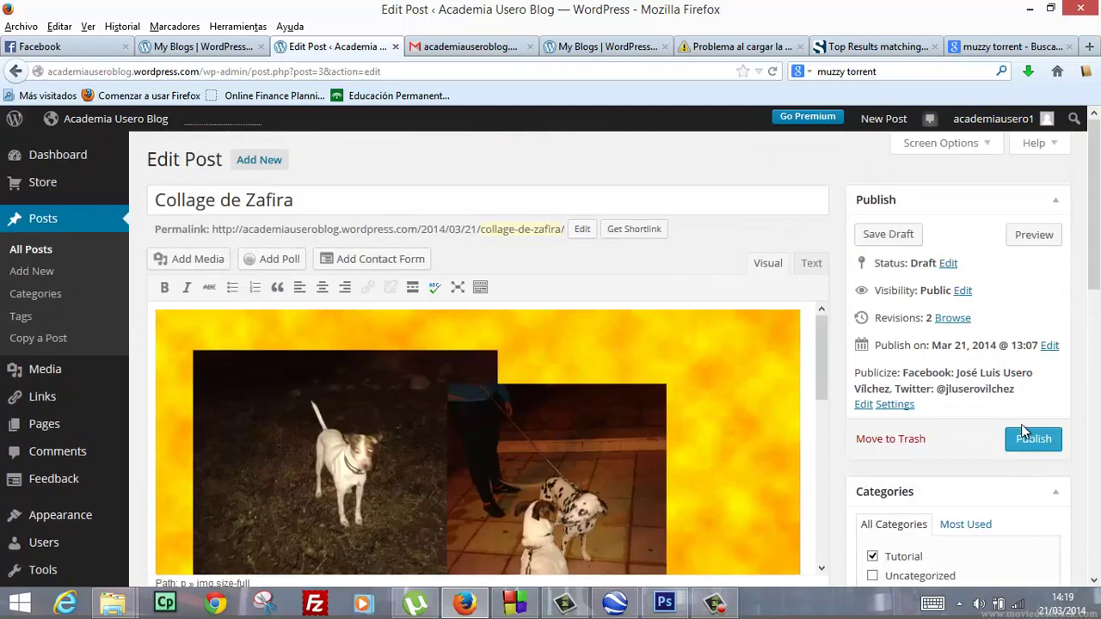
Publish the Collage de Zafira post and scroll through its live page.
{"action": "left_click", "coordinate": [1023, 445]}
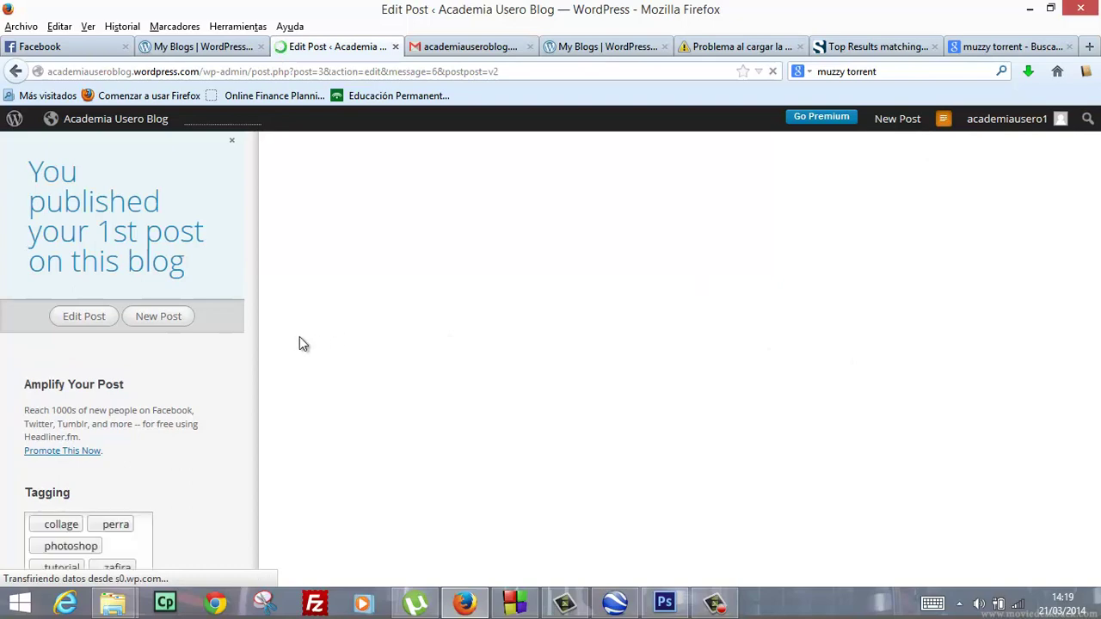
{"action": "scroll", "coordinate": [259, 350], "scroll_direction": "down", "scroll_amount": 3}
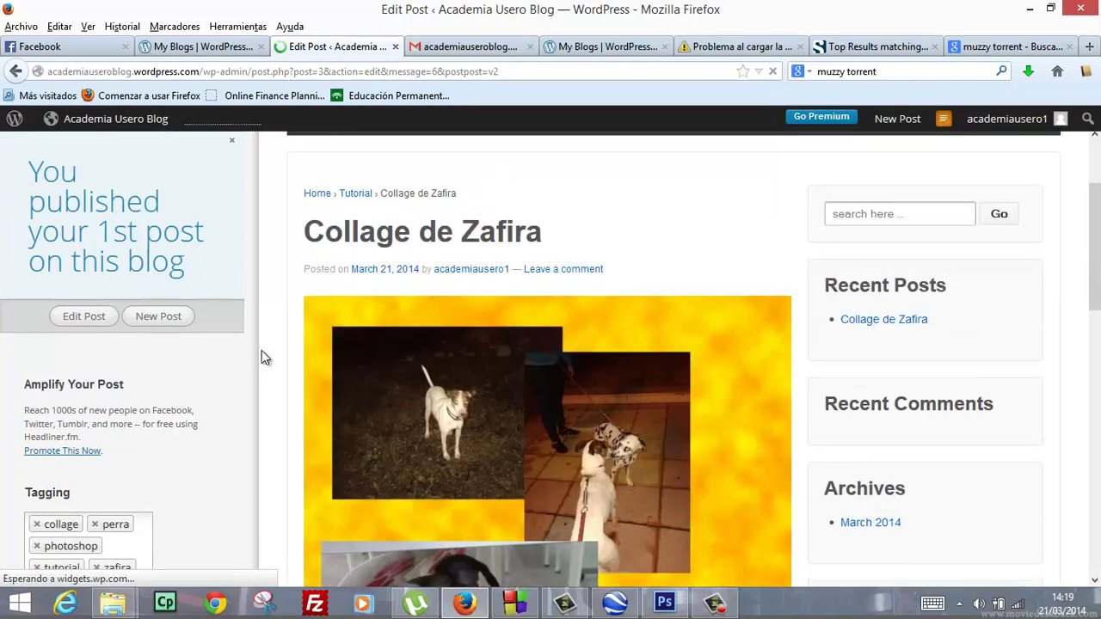
{"action": "scroll", "coordinate": [224, 366], "scroll_direction": "down", "scroll_amount": 4}
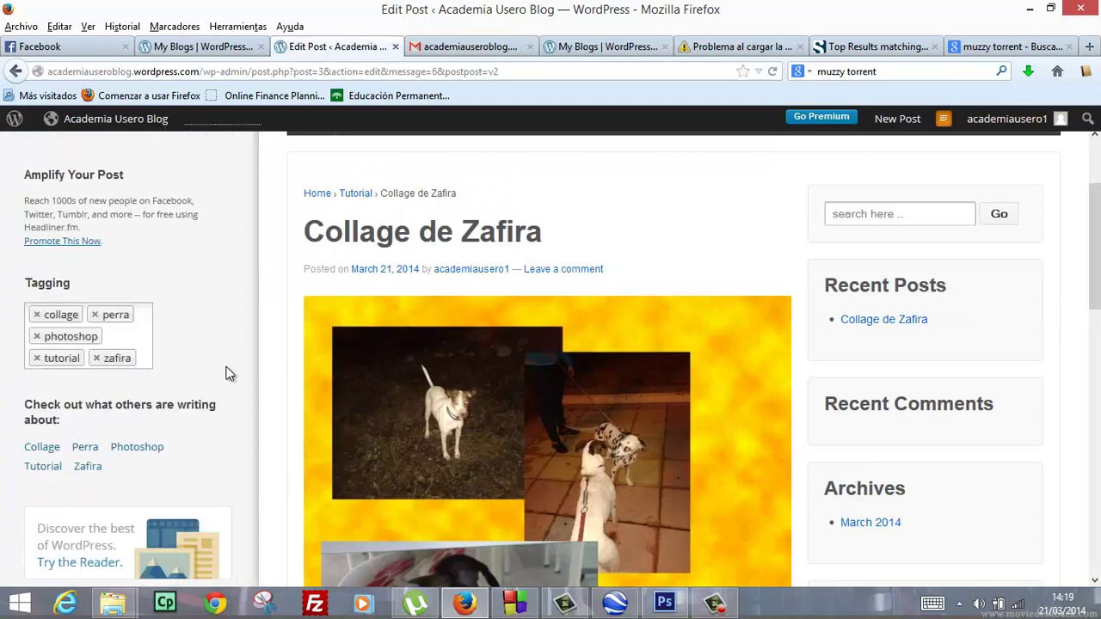
{"action": "scroll", "coordinate": [226, 374], "scroll_direction": "up", "scroll_amount": 1}
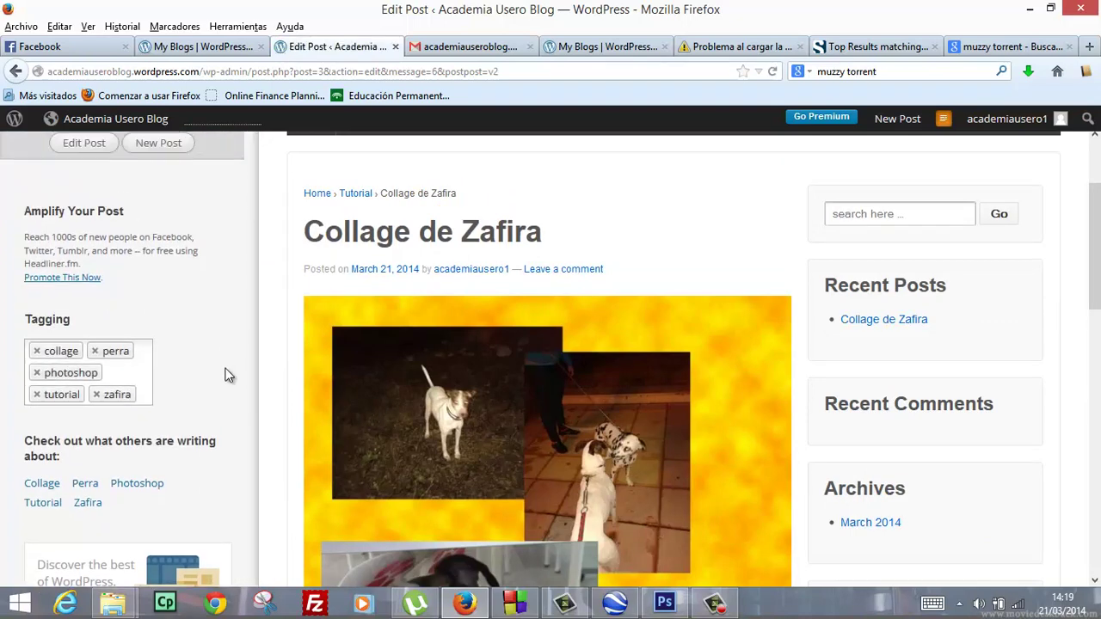
{"action": "scroll", "coordinate": [224, 375], "scroll_direction": "up", "scroll_amount": 2}
{"action": "scroll", "coordinate": [223, 375], "scroll_direction": "up", "scroll_amount": 1}
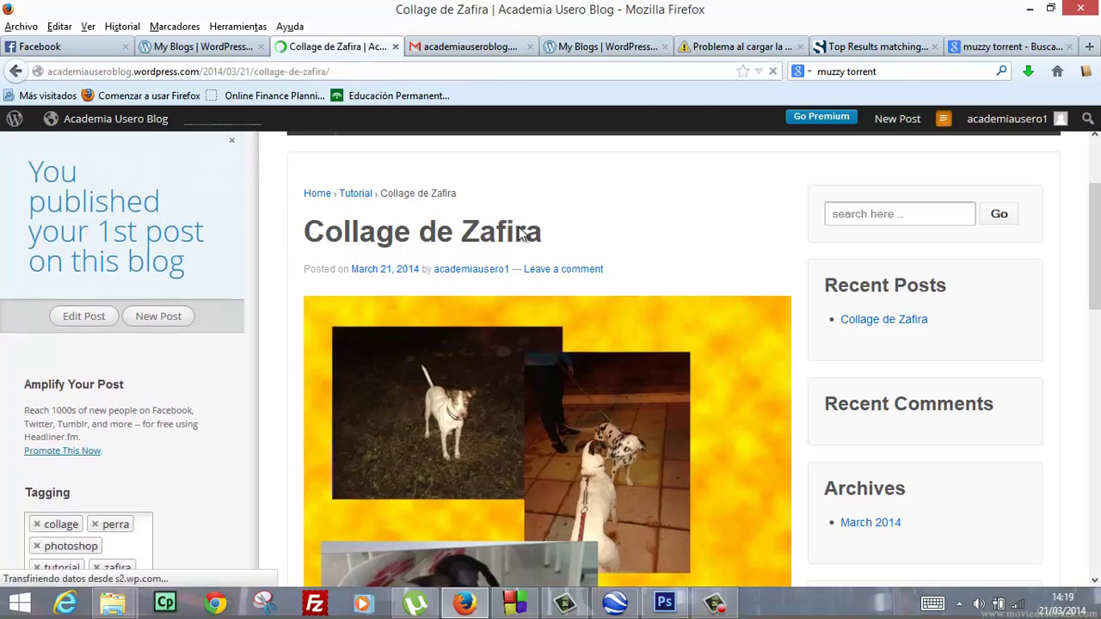
{"action": "scroll", "coordinate": [564, 267], "scroll_direction": "down", "scroll_amount": 3}
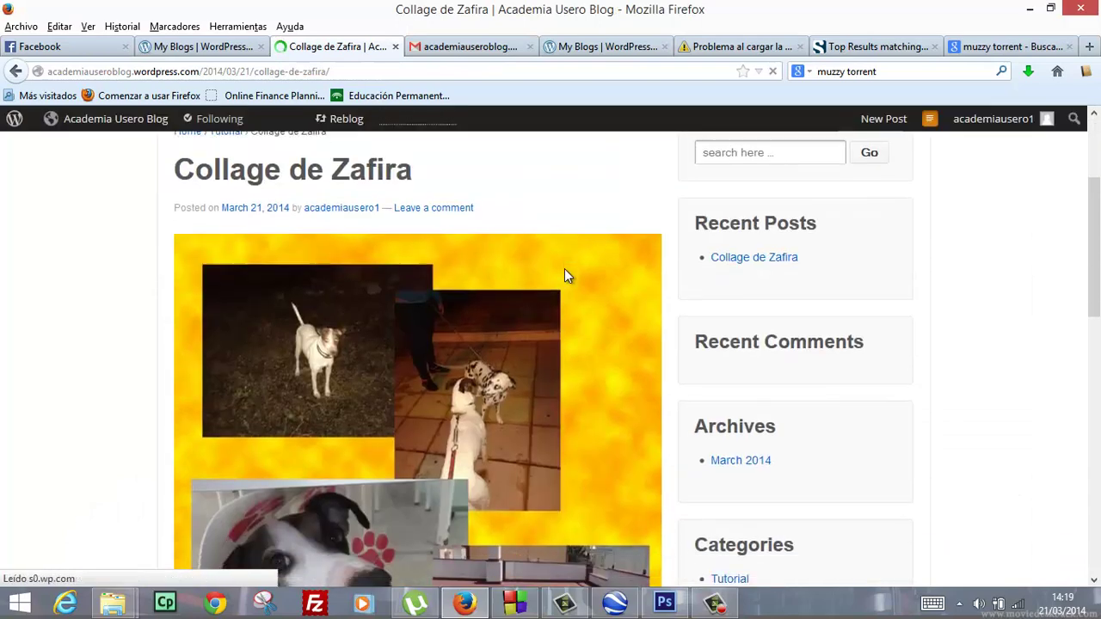
{"action": "scroll", "coordinate": [564, 270], "scroll_direction": "down", "scroll_amount": 5}
{"action": "scroll", "coordinate": [564, 272], "scroll_direction": "down", "scroll_amount": 3}
{"action": "scroll", "coordinate": [563, 275], "scroll_direction": "down", "scroll_amount": 2}
{"action": "scroll", "coordinate": [563, 275], "scroll_direction": "up", "scroll_amount": 5}
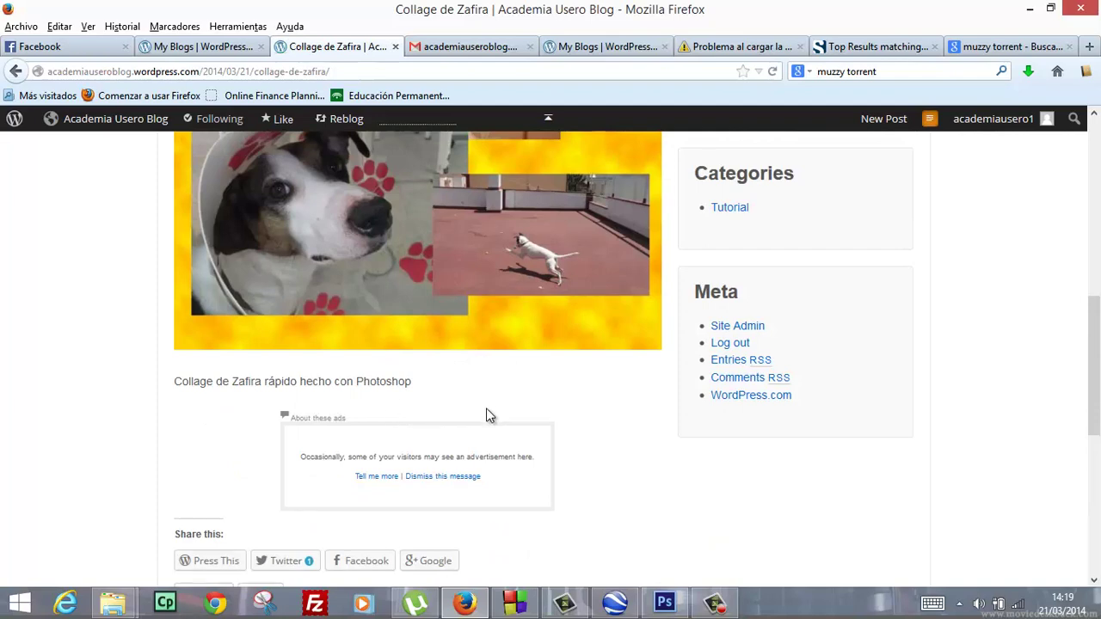
{"action": "scroll", "coordinate": [482, 413], "scroll_direction": "down", "scroll_amount": 2}
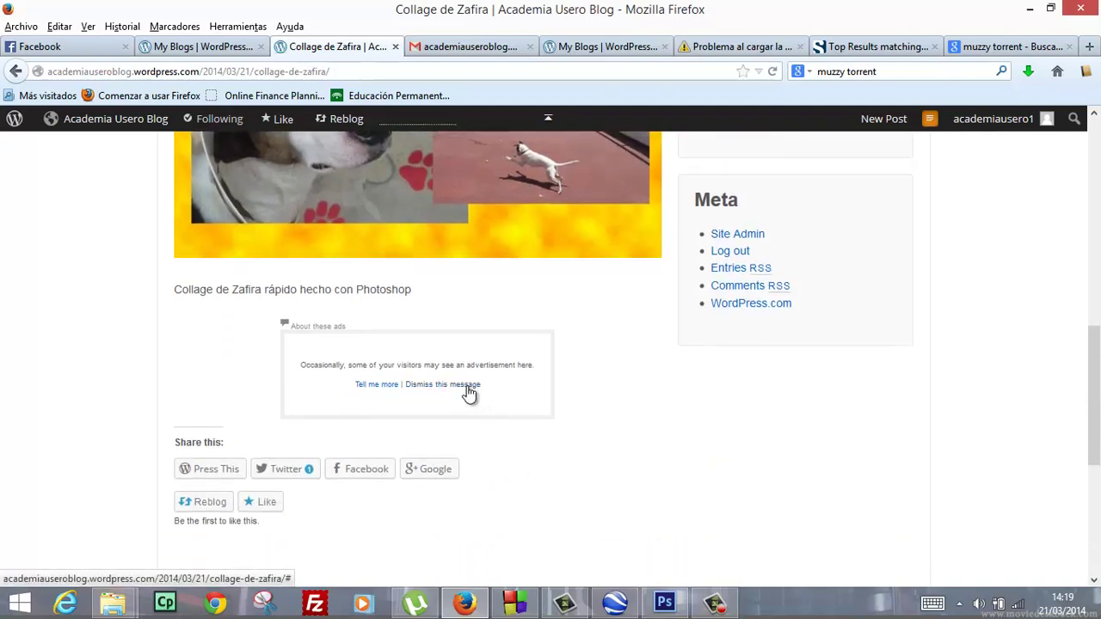
Dismiss the advertisement notice beneath the post and return to the top of the page.
{"action": "left_click", "coordinate": [467, 387]}
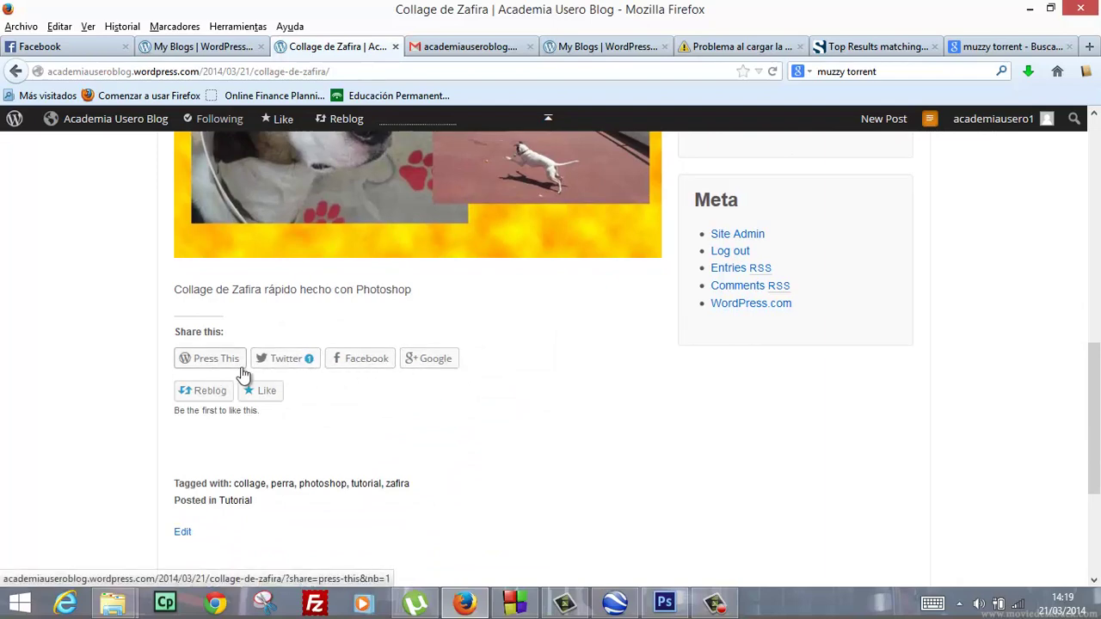
{"action": "scroll", "coordinate": [600, 373], "scroll_direction": "down", "scroll_amount": 5}
{"action": "scroll", "coordinate": [602, 375], "scroll_direction": "up", "scroll_amount": 6}
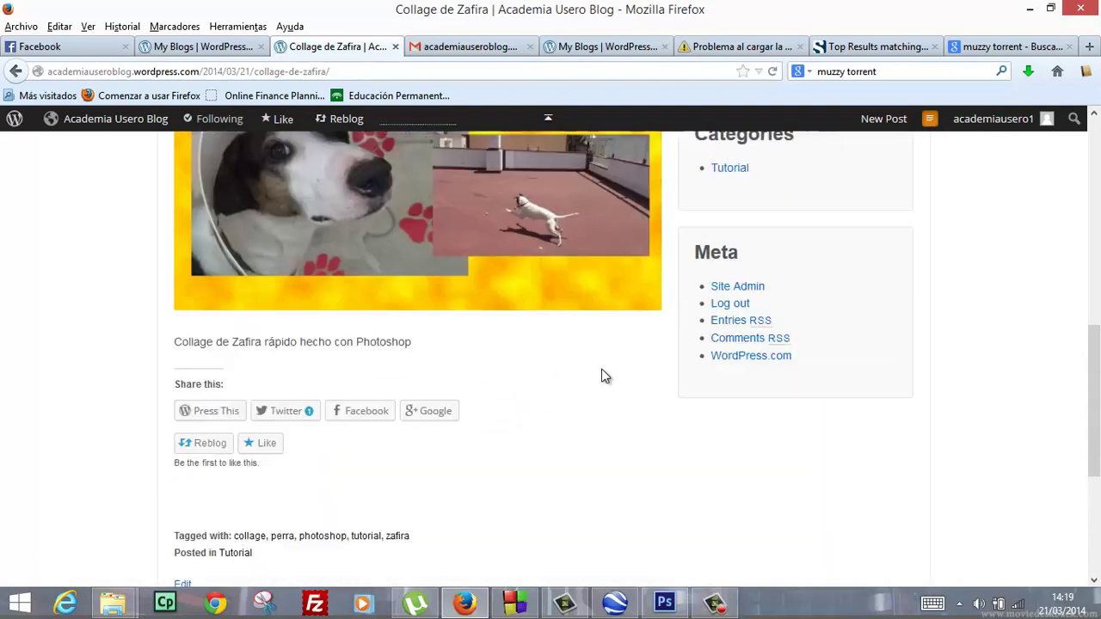
{"action": "scroll", "coordinate": [602, 376], "scroll_direction": "up", "scroll_amount": 8}
{"action": "scroll", "coordinate": [604, 379], "scroll_direction": "up", "scroll_amount": 1}
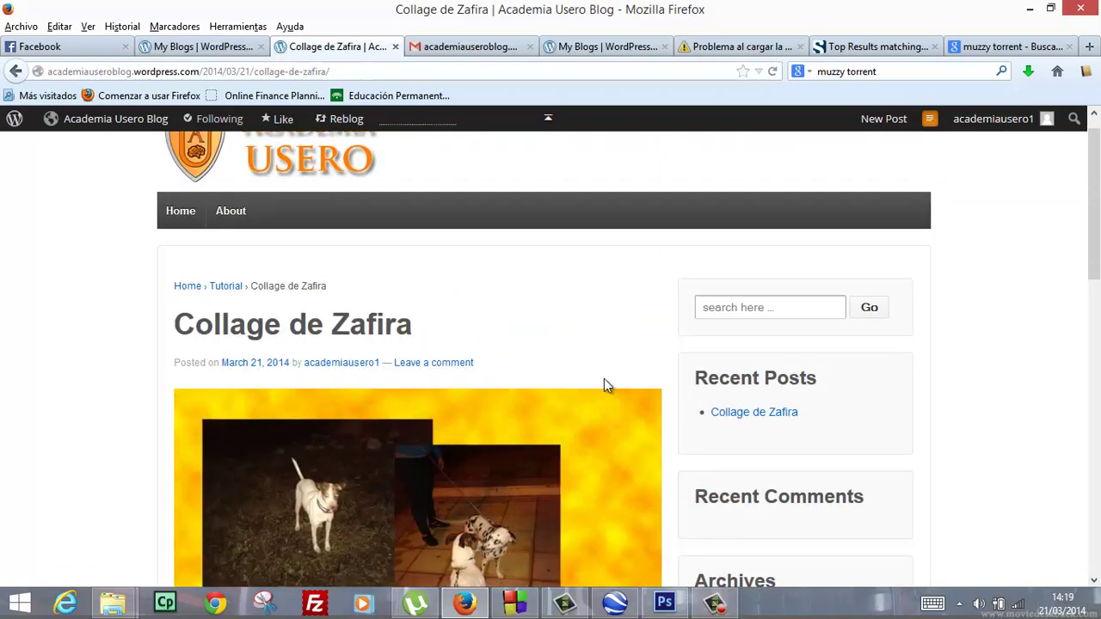
{"action": "scroll", "coordinate": [603, 385], "scroll_direction": "up", "scroll_amount": 1}
Revisit the live Collage de Zafira post, then open Academia Usero Blog's Posts admin list.
{"action": "left_click", "coordinate": [714, 602]}
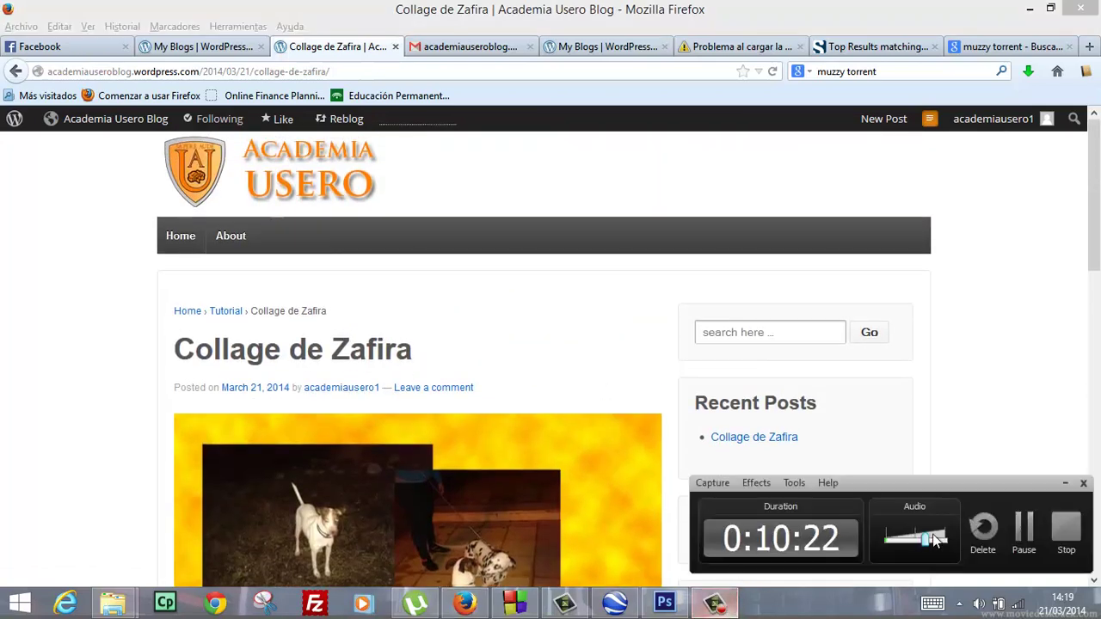
{"action": "left_click", "coordinate": [1022, 529]}
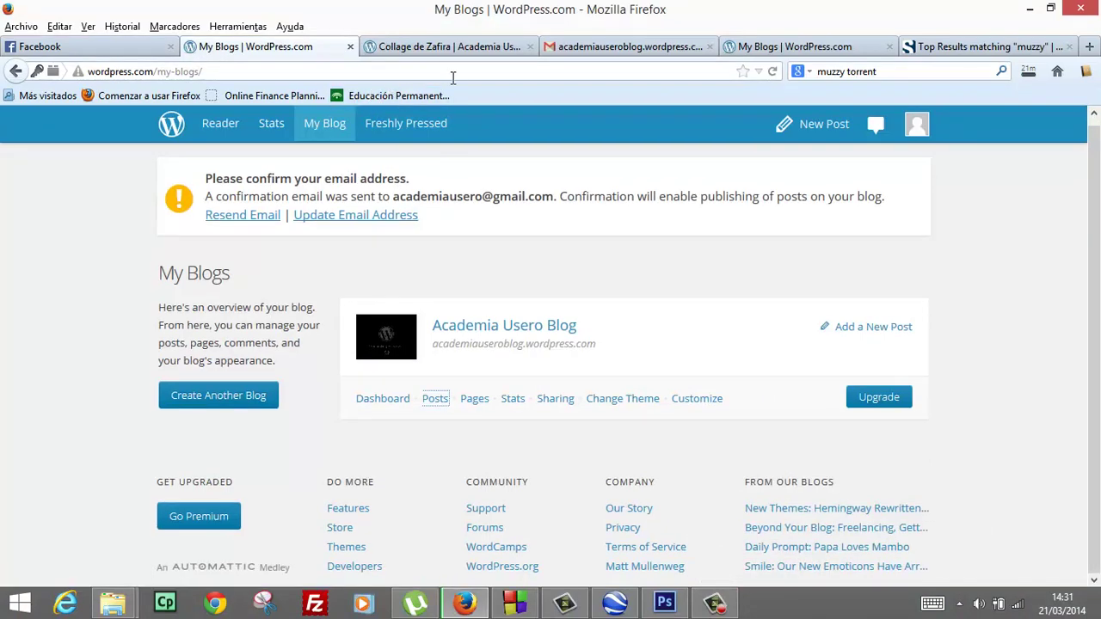
{"action": "left_click", "coordinate": [442, 51]}
{"action": "scroll", "coordinate": [541, 194], "scroll_direction": "down", "scroll_amount": 8}
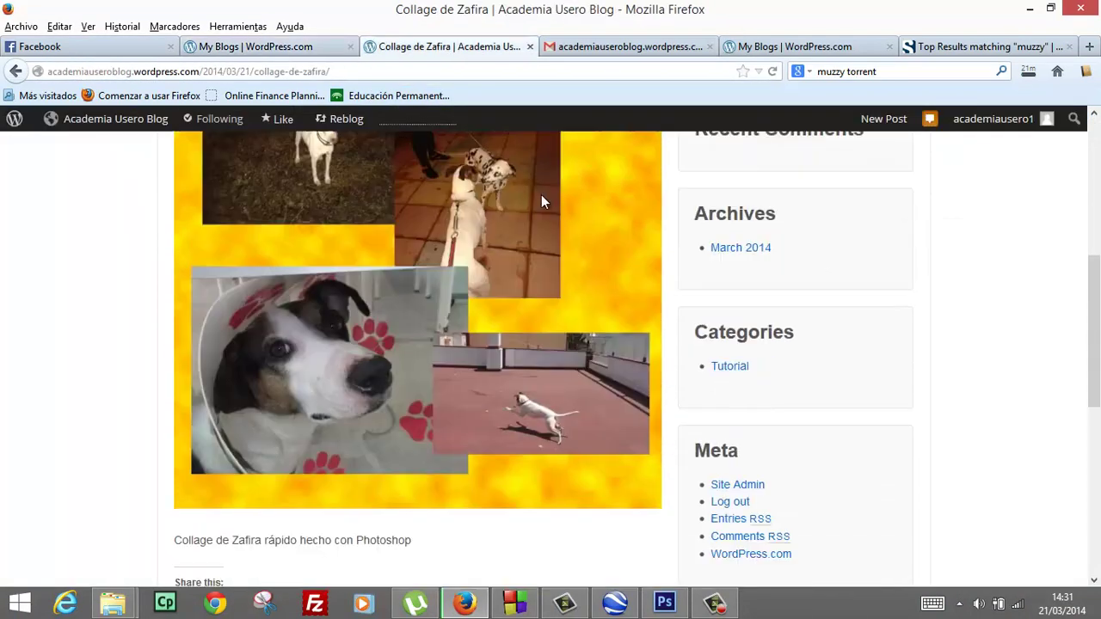
{"action": "scroll", "coordinate": [541, 202], "scroll_direction": "down", "scroll_amount": 3}
{"action": "scroll", "coordinate": [517, 291], "scroll_direction": "down", "scroll_amount": 2}
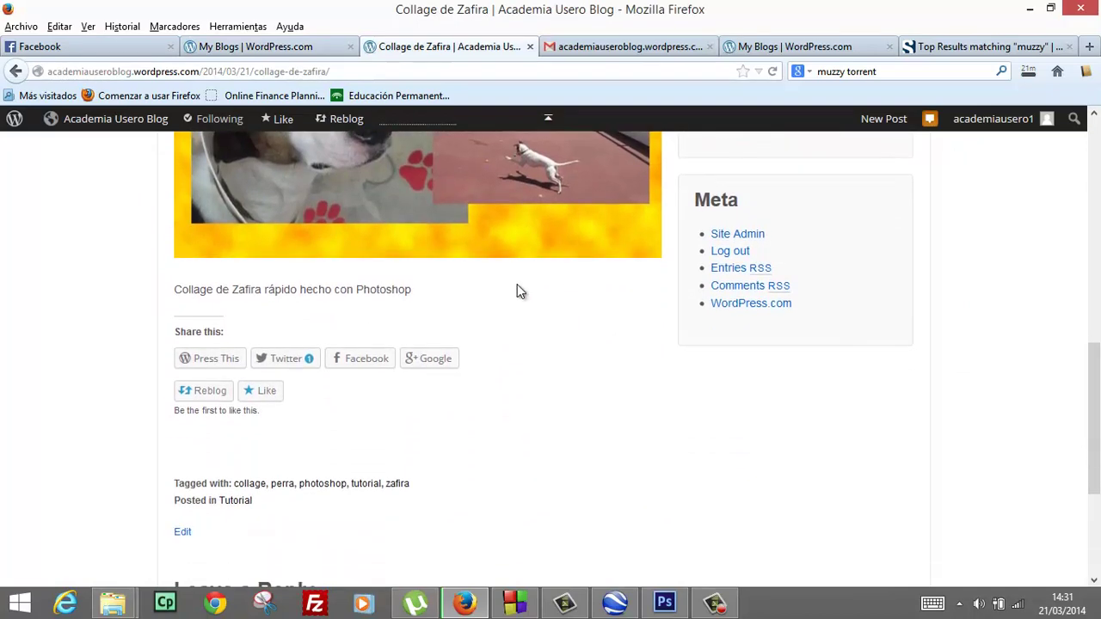
{"action": "scroll", "coordinate": [517, 284], "scroll_direction": "up", "scroll_amount": 2}
{"action": "scroll", "coordinate": [507, 271], "scroll_direction": "up", "scroll_amount": 5}
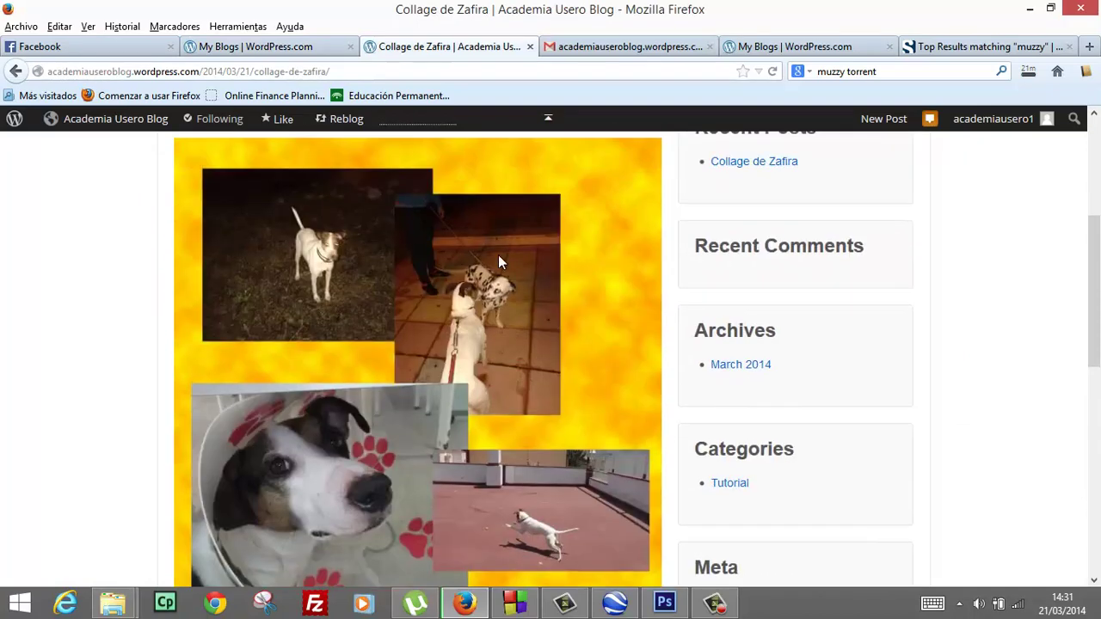
{"action": "scroll", "coordinate": [497, 254], "scroll_direction": "up", "scroll_amount": 4}
{"action": "left_click", "coordinate": [333, 45]}
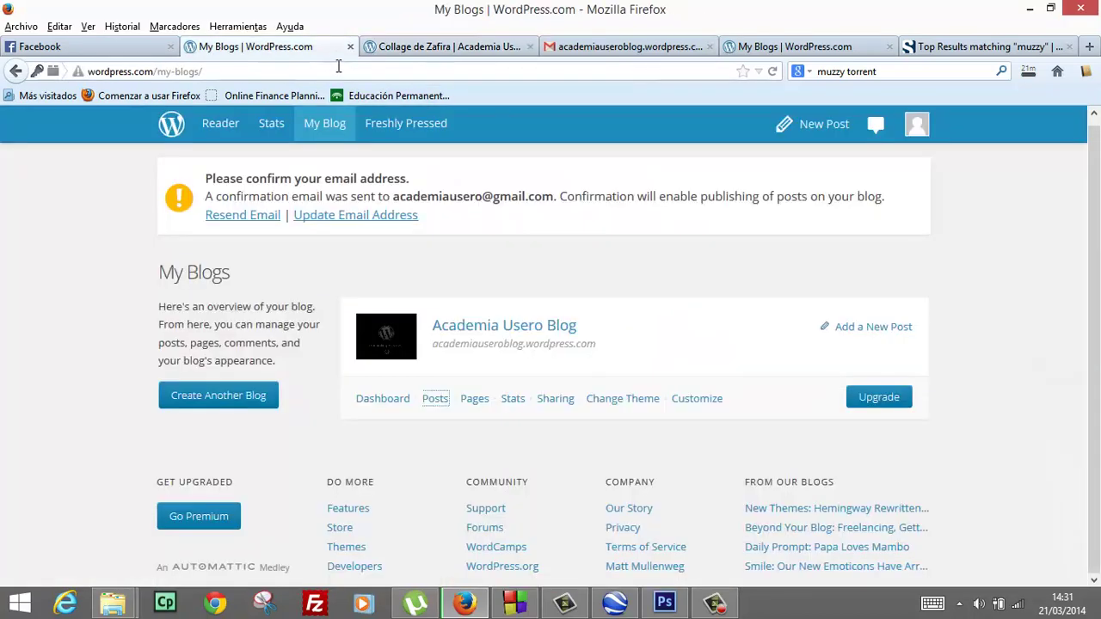
{"action": "left_click", "coordinate": [436, 398]}
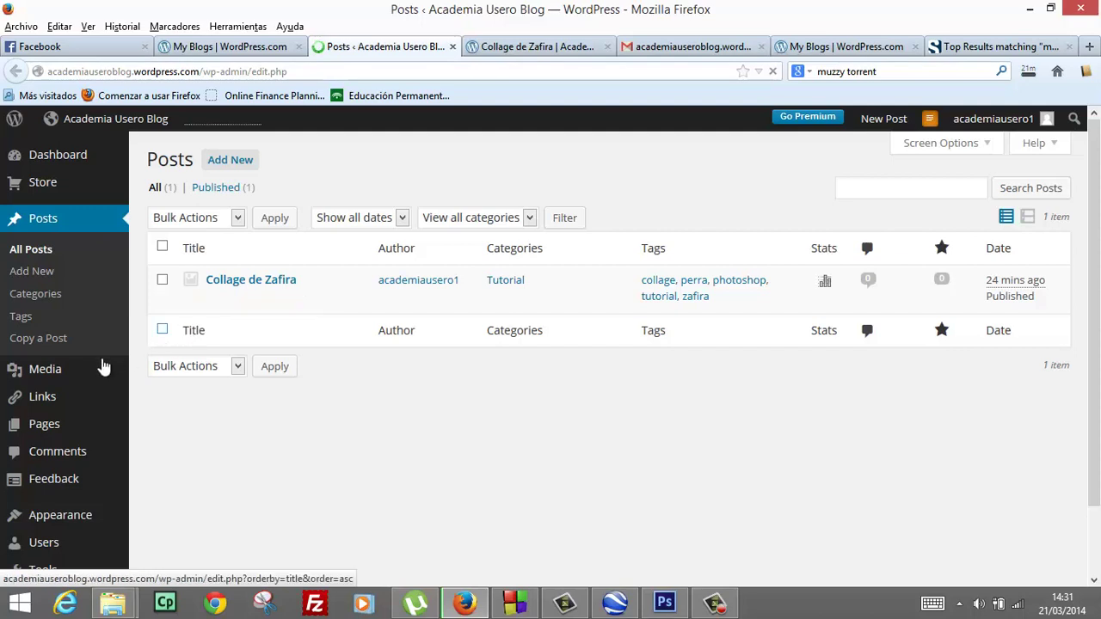
Upload collagezafira.jpg from the zafira folder through Media > Add New.
{"action": "left_click", "coordinate": [62, 375]}
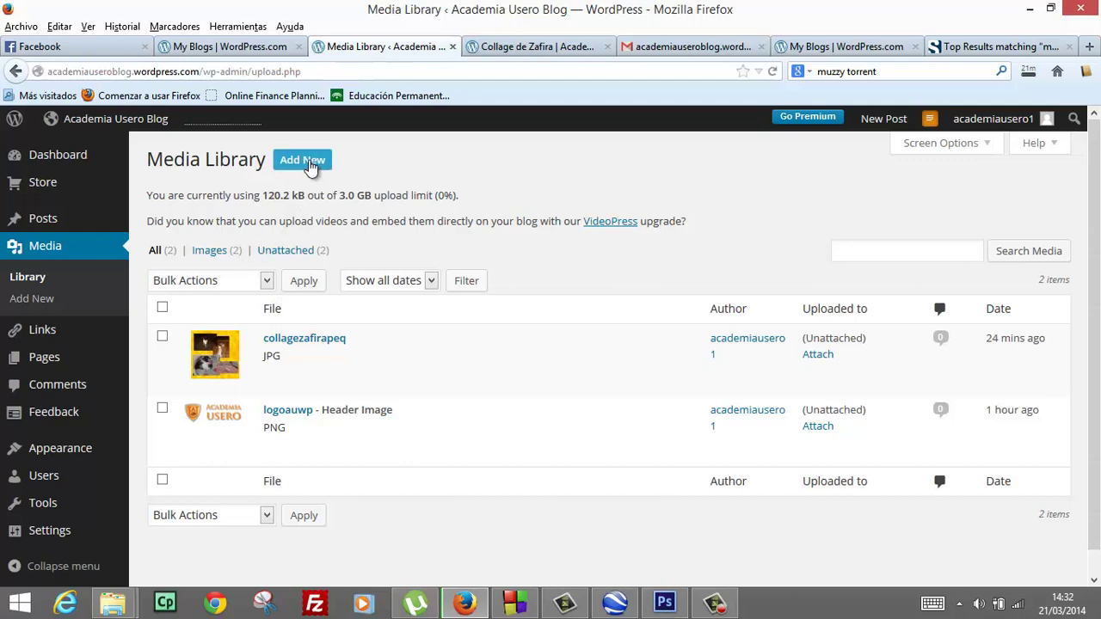
{"action": "left_click", "coordinate": [312, 165]}
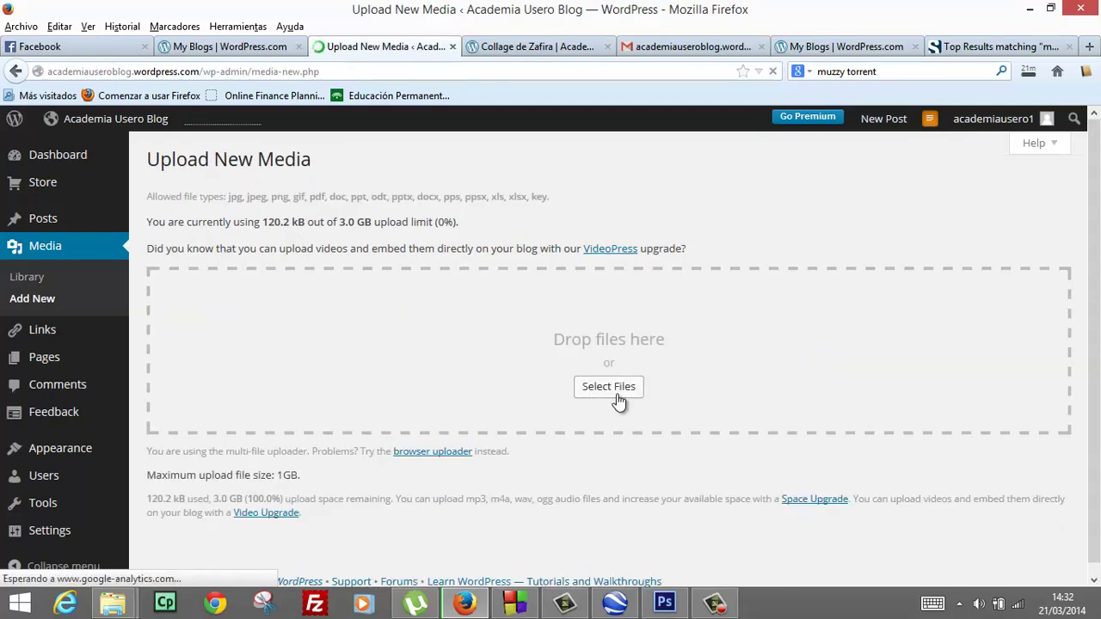
{"action": "left_click", "coordinate": [614, 392]}
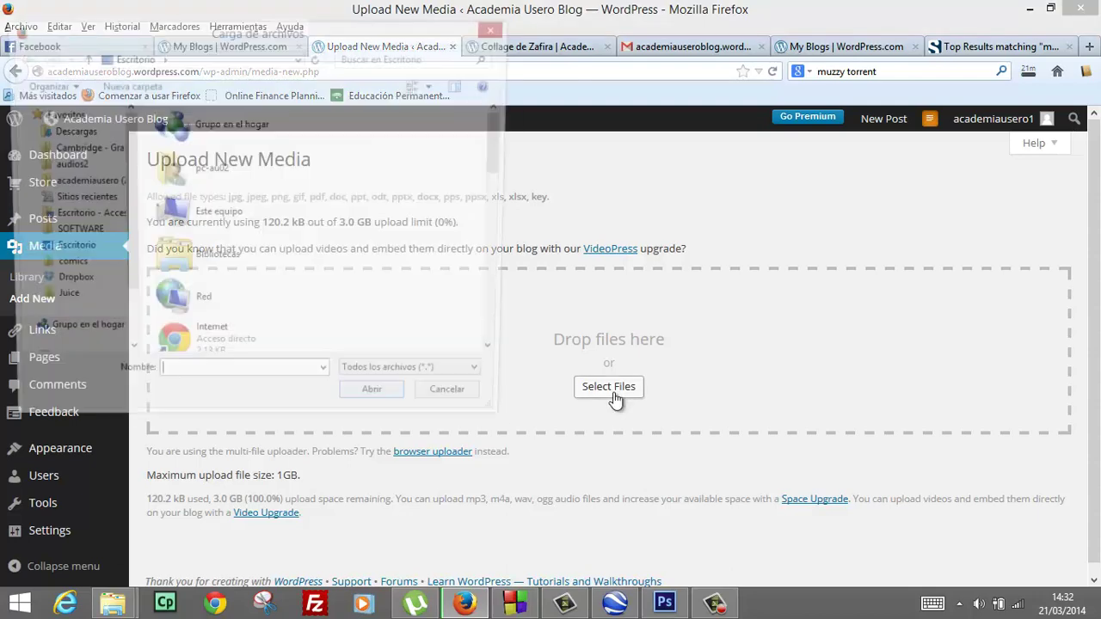
{"action": "mouse_move", "coordinate": [503, 174]}
{"action": "left_mouse_down"}
{"action": "mouse_move", "coordinate": [502, 336]}
{"action": "mouse_move", "coordinate": [503, 284]}
{"action": "left_mouse_up"}
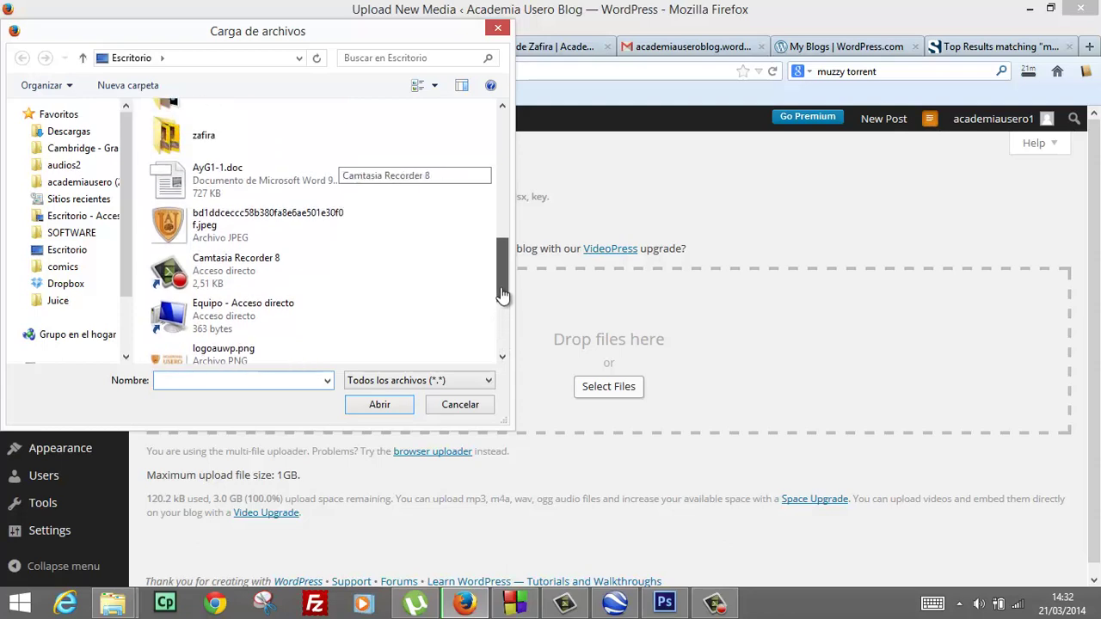
{"action": "double_click", "coordinate": [205, 185]}
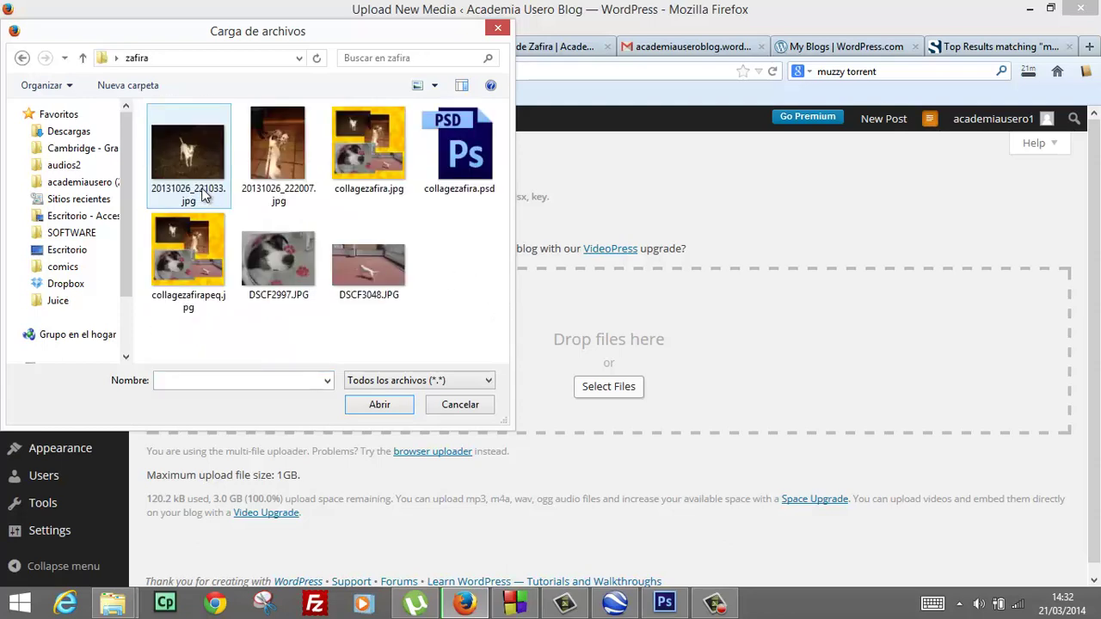
{"action": "double_click", "coordinate": [364, 149]}
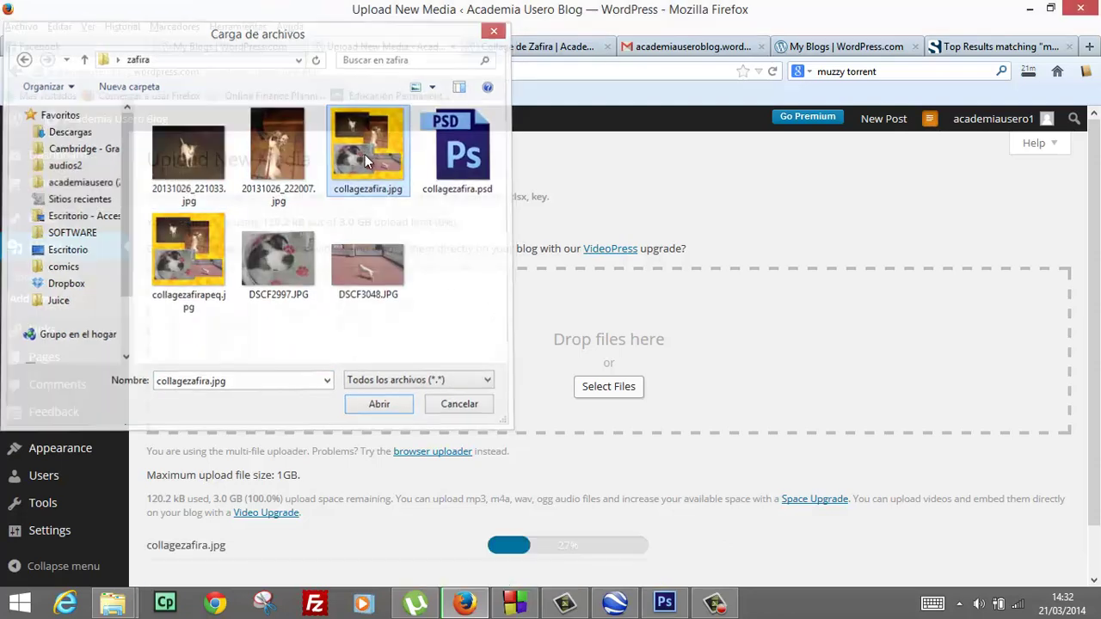
{"action": "scroll", "coordinate": [443, 350], "scroll_direction": "down", "scroll_amount": 1}
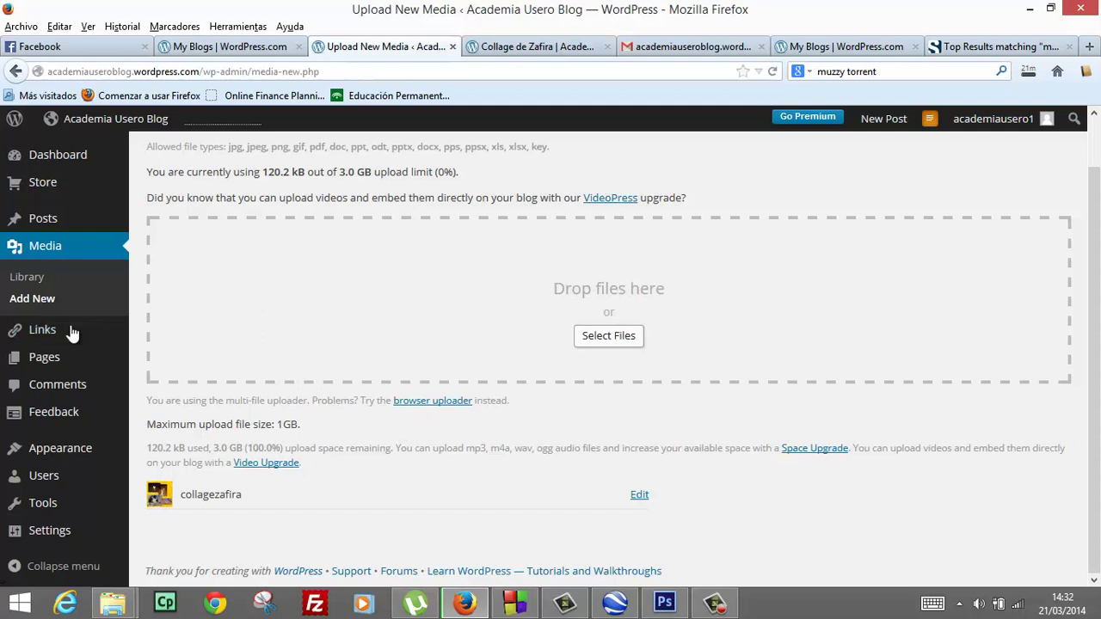
Open the Collage de Zafira post for editing and select its collage image.
{"action": "left_click", "coordinate": [78, 219]}
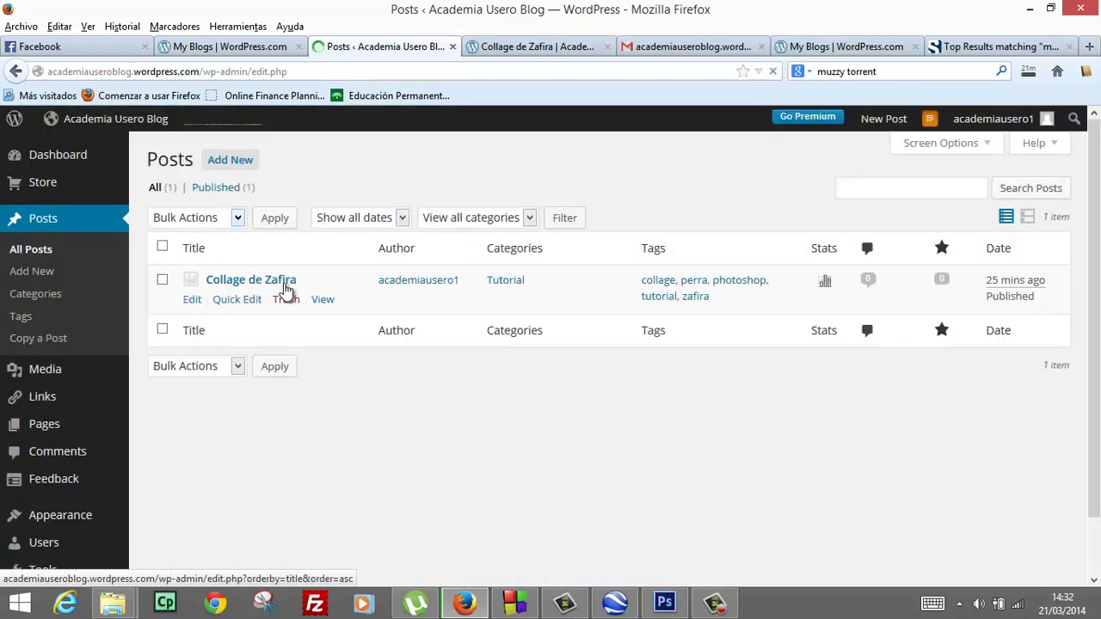
{"action": "left_click", "coordinate": [195, 301]}
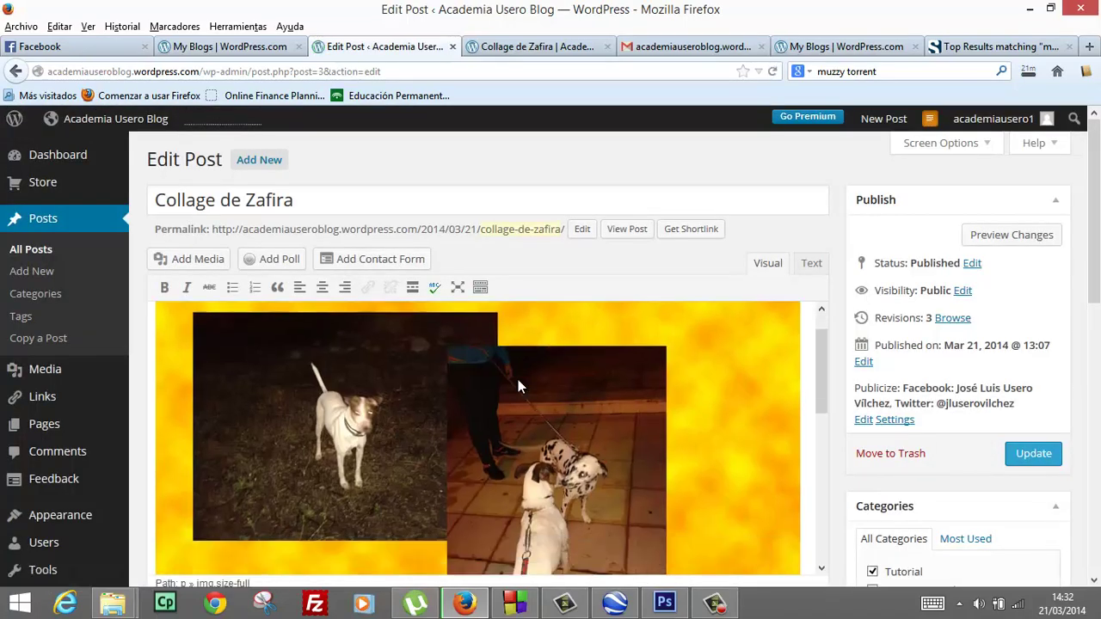
{"action": "scroll", "coordinate": [518, 380], "scroll_direction": "down", "scroll_amount": 1}
{"action": "scroll", "coordinate": [517, 383], "scroll_direction": "down", "scroll_amount": 1}
{"action": "scroll", "coordinate": [513, 382], "scroll_direction": "down", "scroll_amount": 1}
{"action": "left_click", "coordinate": [547, 395]}
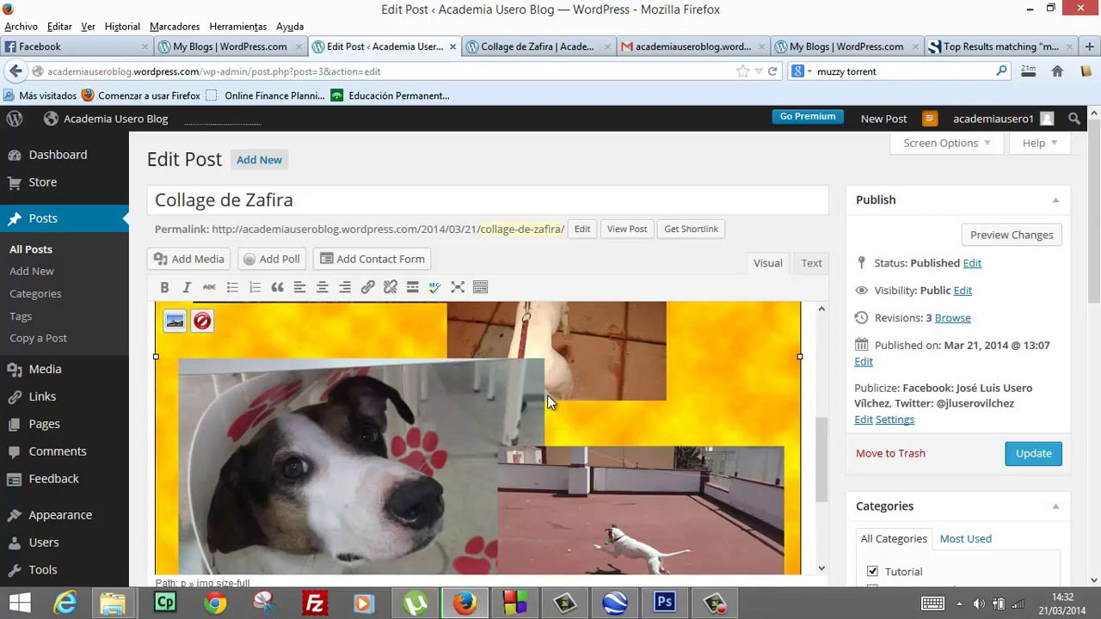
{"action": "scroll", "coordinate": [548, 395], "scroll_direction": "down", "scroll_amount": 1}
{"action": "scroll", "coordinate": [547, 396], "scroll_direction": "down", "scroll_amount": 2}
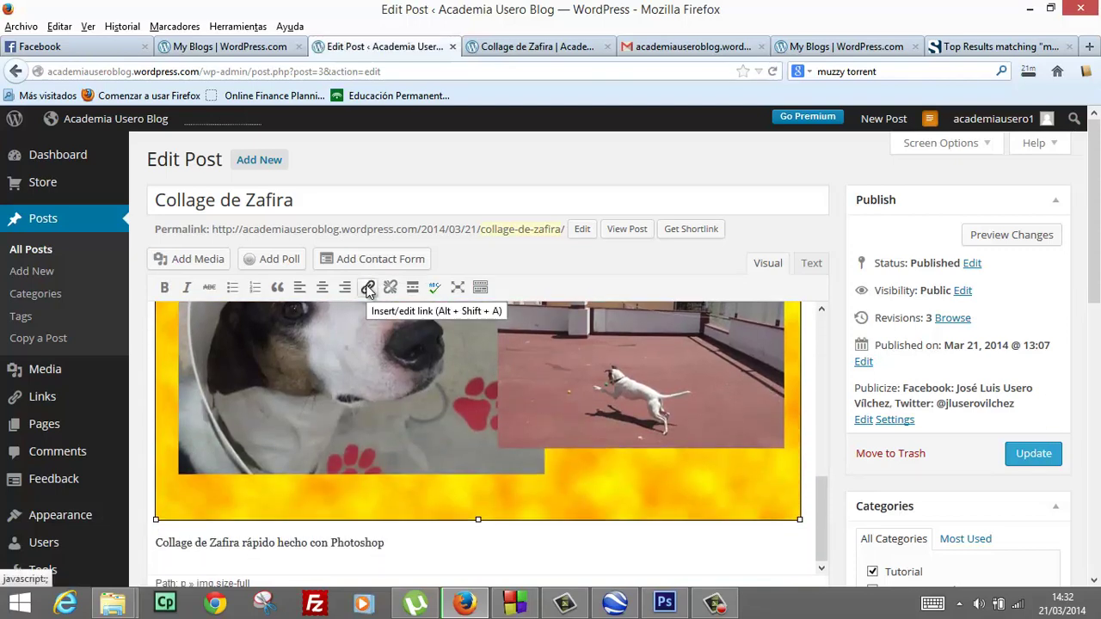
Browse existing blog content in the Insert/edit link dialog, then cancel without adding a link.
{"action": "left_click", "coordinate": [367, 289]}
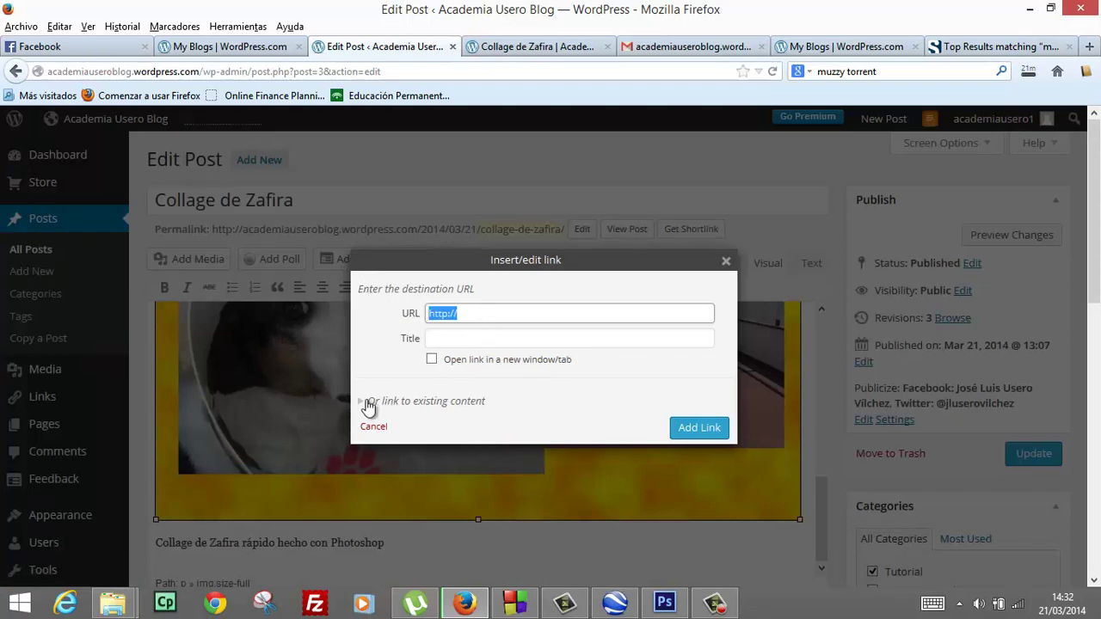
{"action": "left_click", "coordinate": [362, 403]}
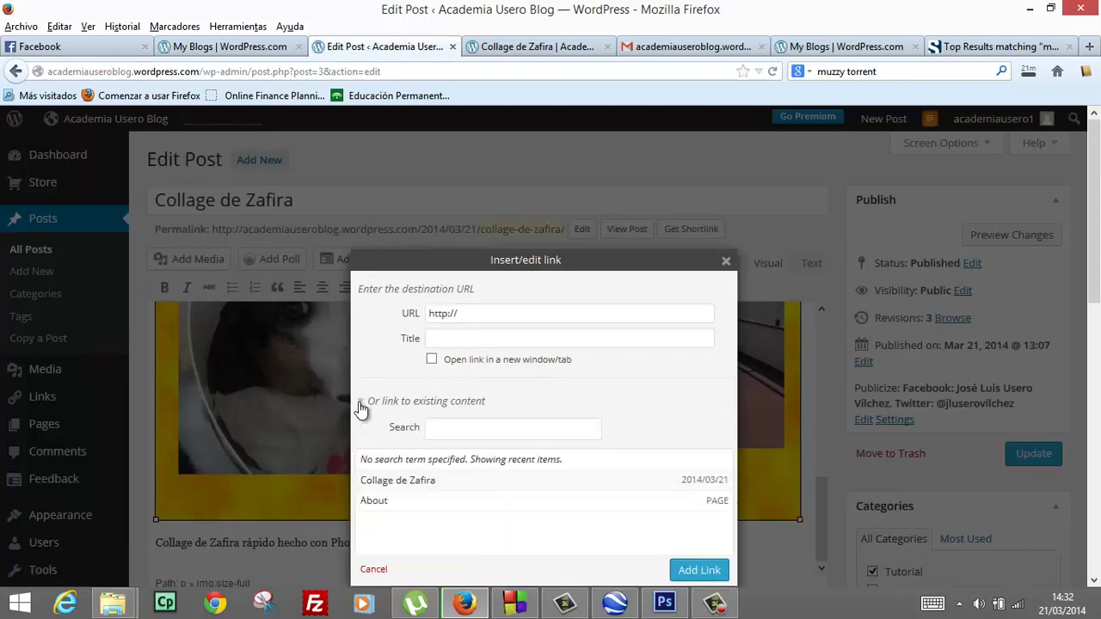
{"action": "scroll", "coordinate": [480, 413], "scroll_direction": "down", "scroll_amount": 2}
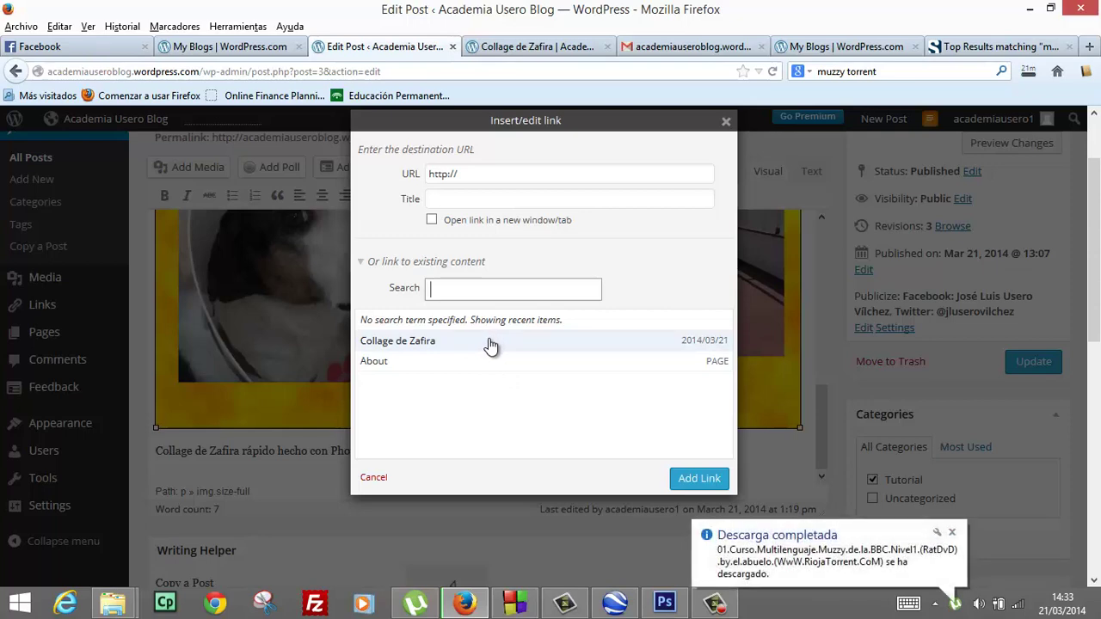
{"action": "scroll", "coordinate": [491, 344], "scroll_direction": "up", "scroll_amount": 2}
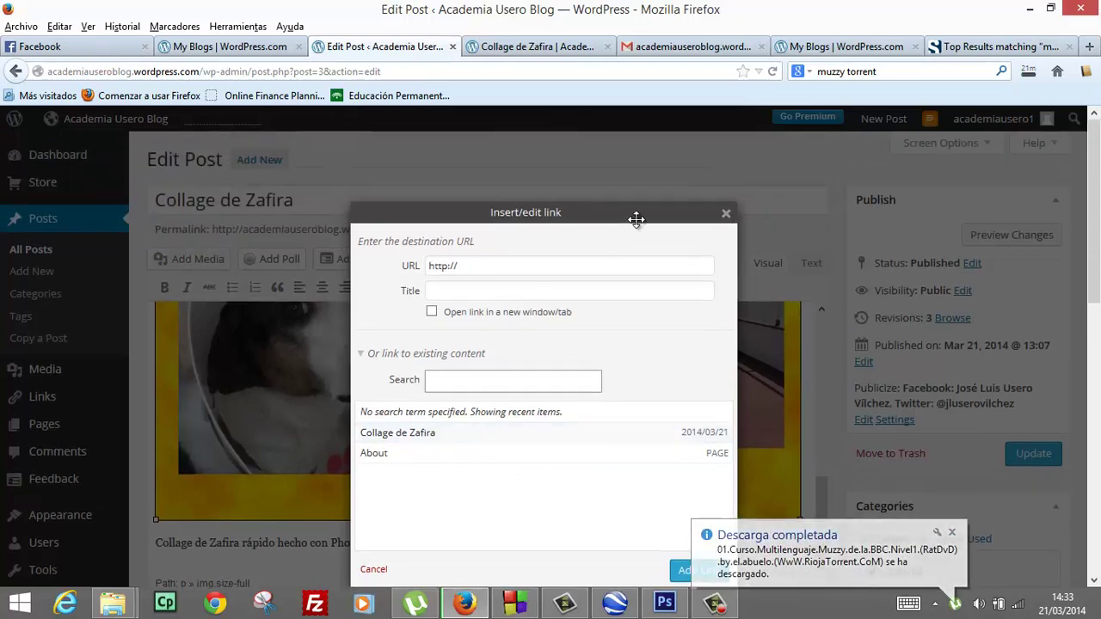
{"action": "left_click", "coordinate": [726, 215]}
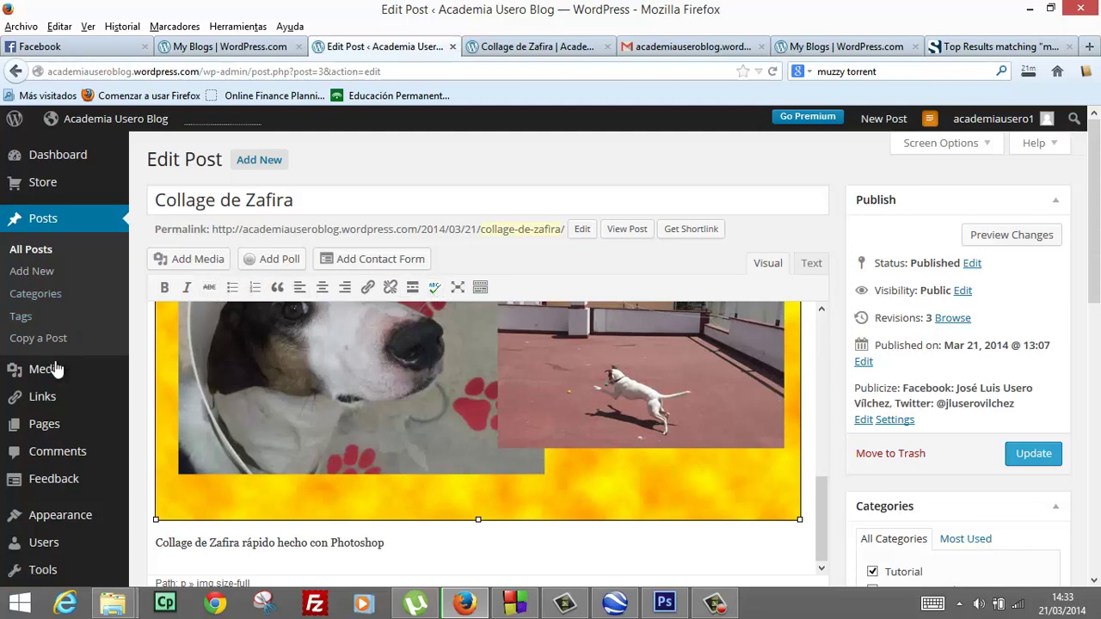
From Media > Library, open the Edit Media page for the collagezafira image.
{"action": "mouse_move", "coordinate": [56, 371]}
{"action": "left_click", "coordinate": [172, 375]}
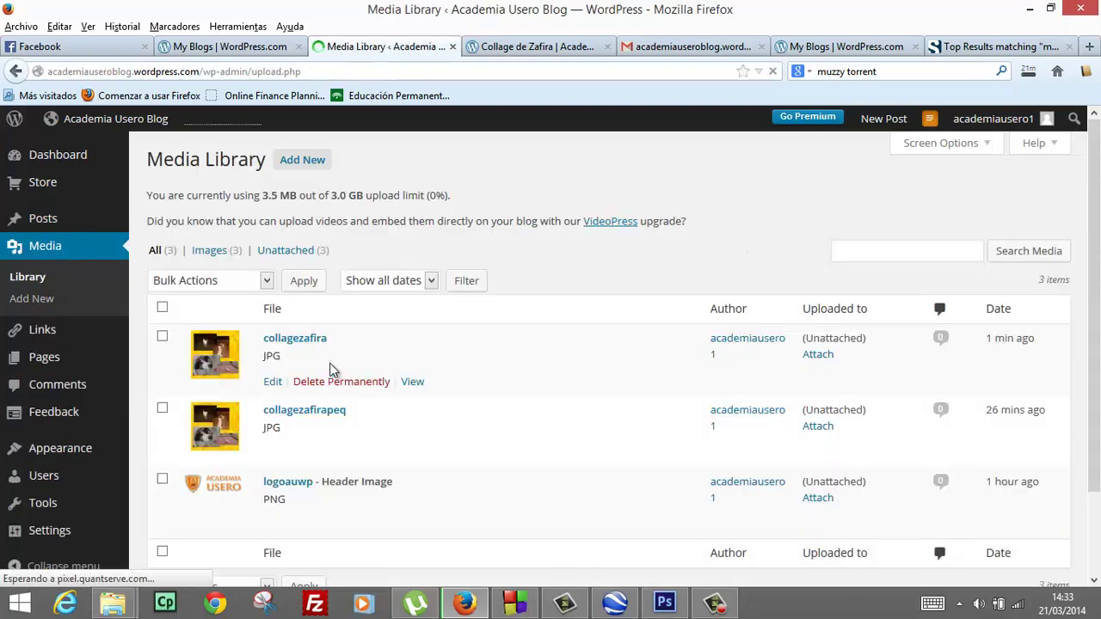
{"action": "scroll", "coordinate": [329, 372], "scroll_direction": "down", "scroll_amount": 2}
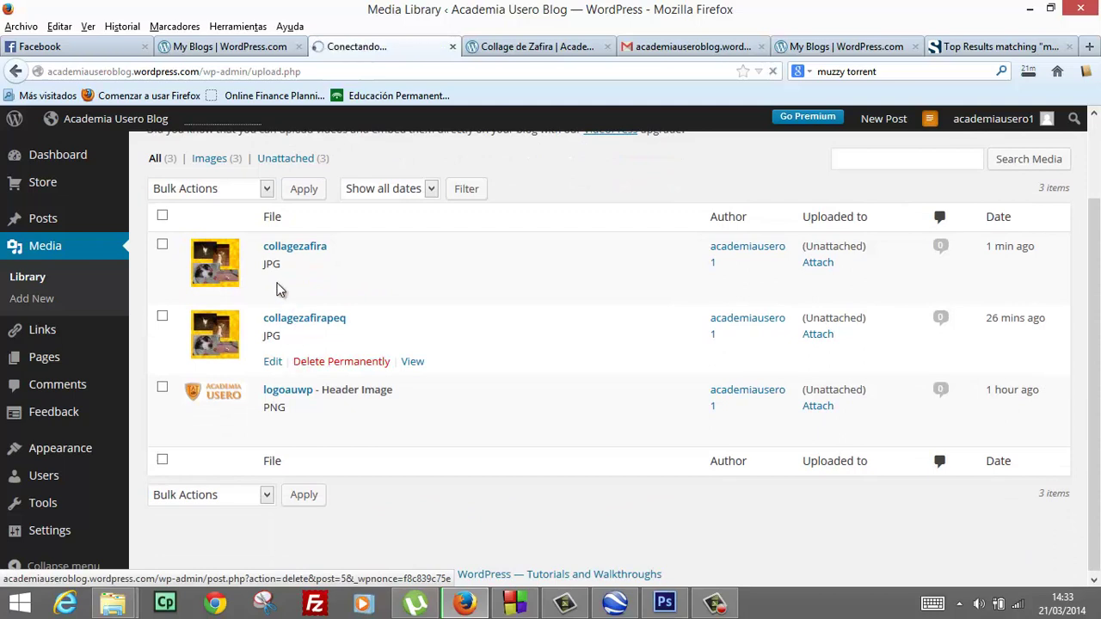
{"action": "left_click", "coordinate": [272, 257]}
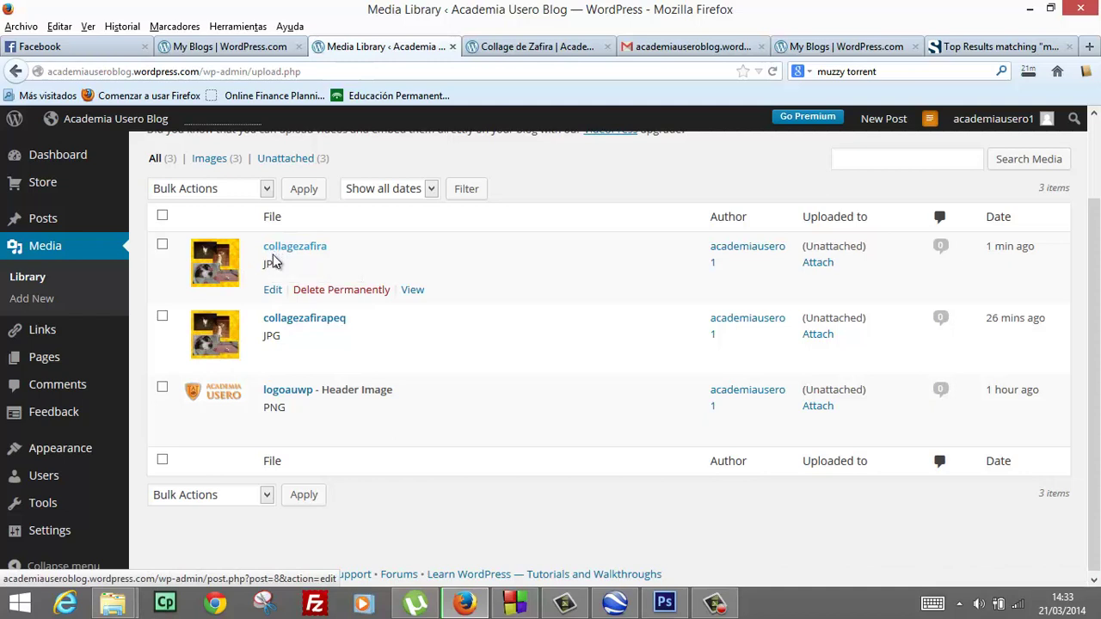
{"action": "left_click", "coordinate": [273, 291]}
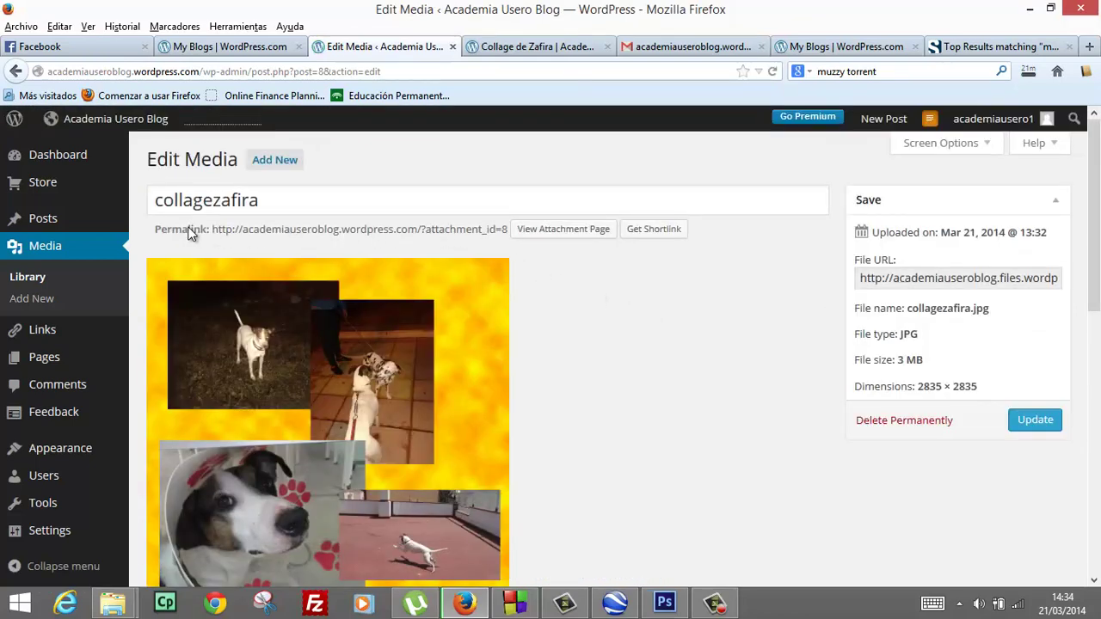
{"action": "left_click_drag", "start_coordinate": [215, 232], "coordinate": [489, 234]}
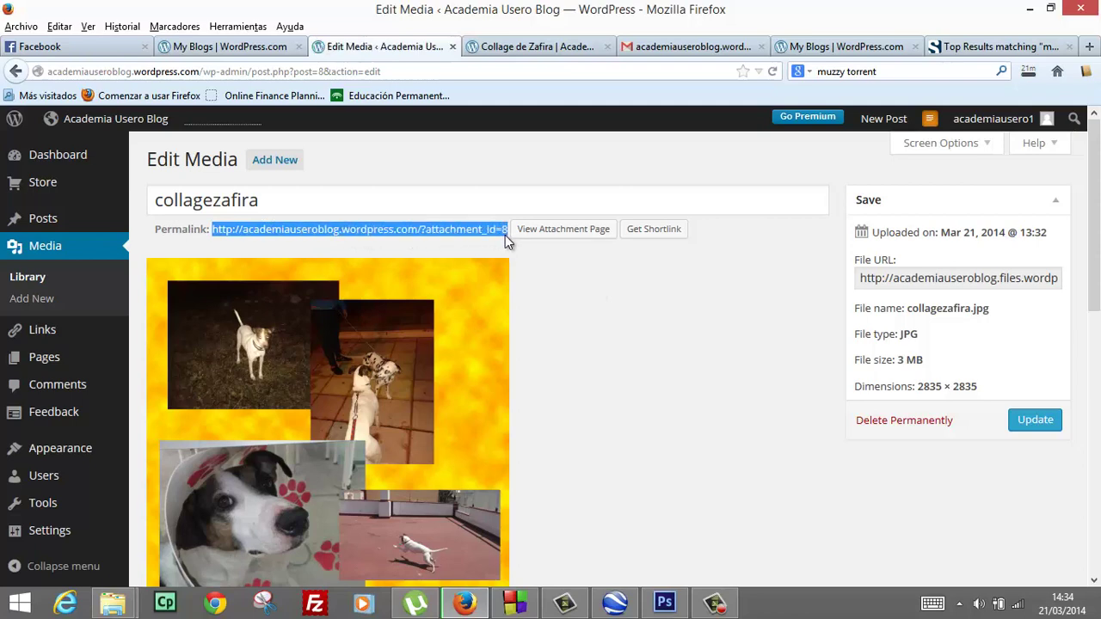
{"action": "right_click", "coordinate": [482, 237]}
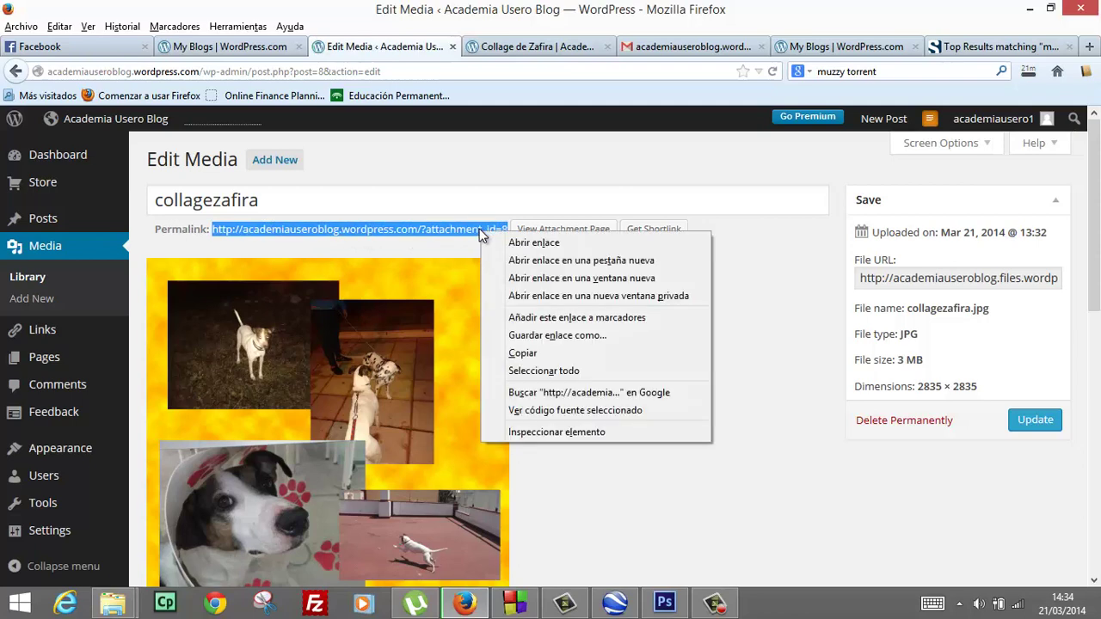
{"action": "left_click", "coordinate": [800, 236]}
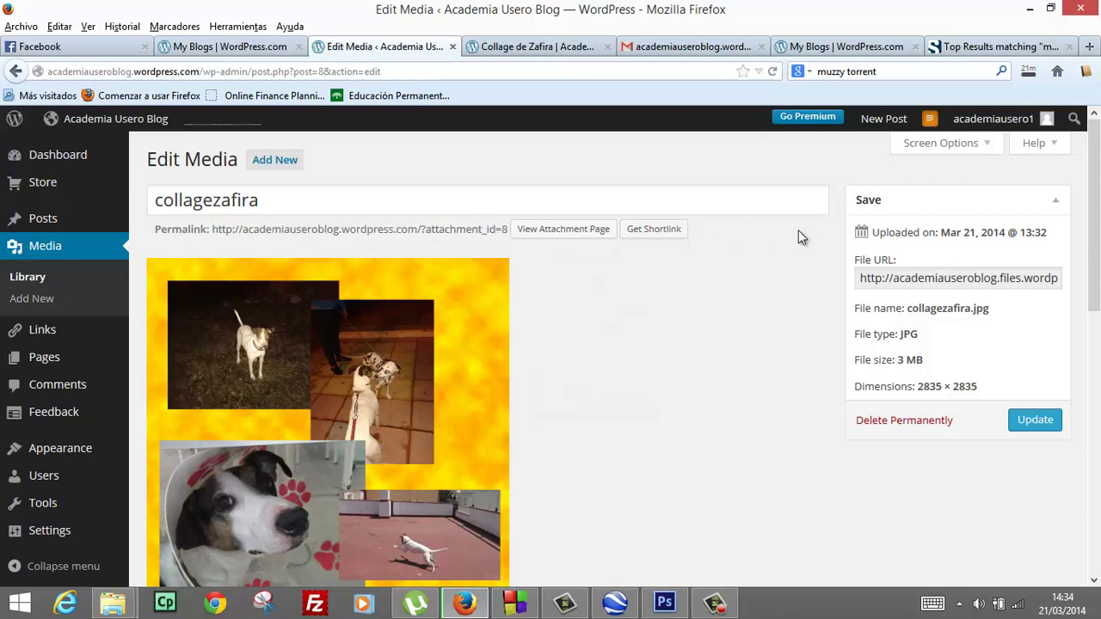
{"action": "left_click", "coordinate": [661, 231]}
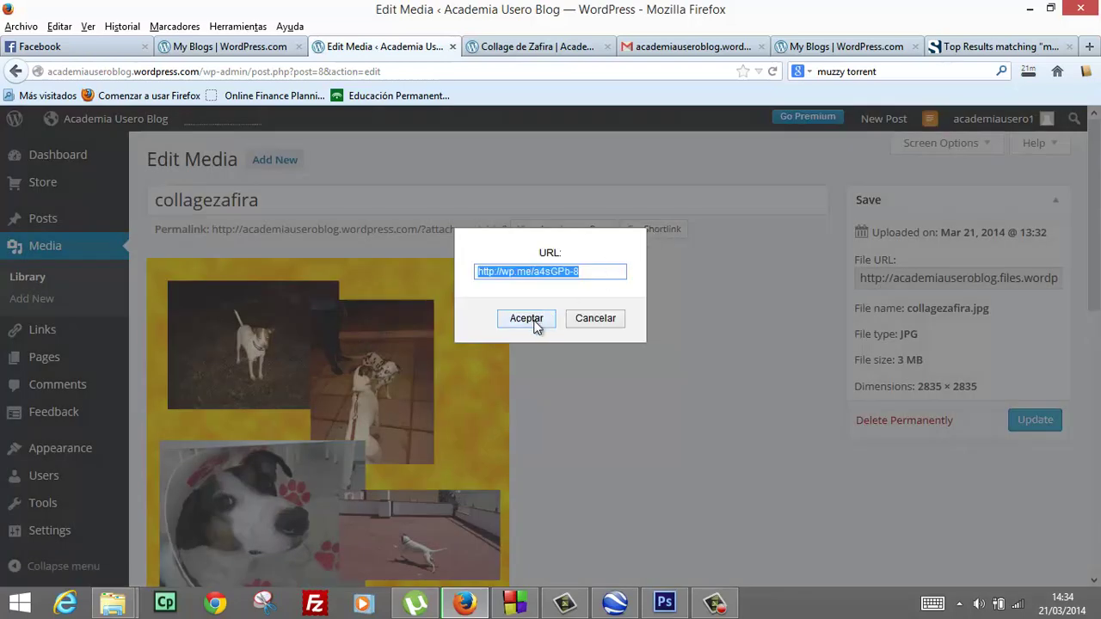
{"action": "left_click", "coordinate": [526, 319]}
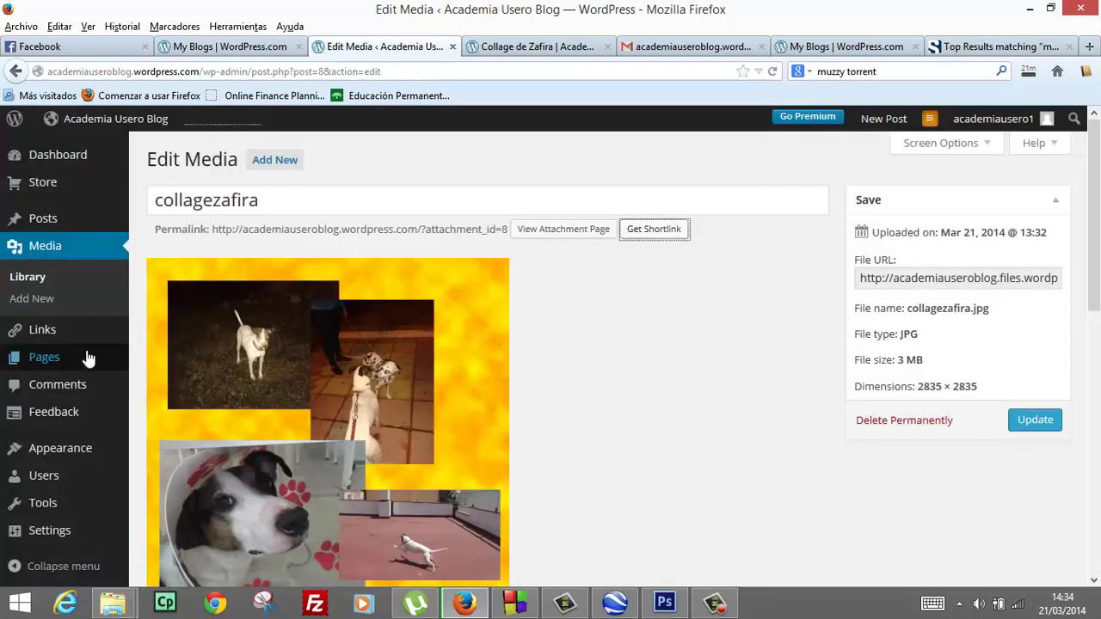
{"action": "mouse_move", "coordinate": [68, 223]}
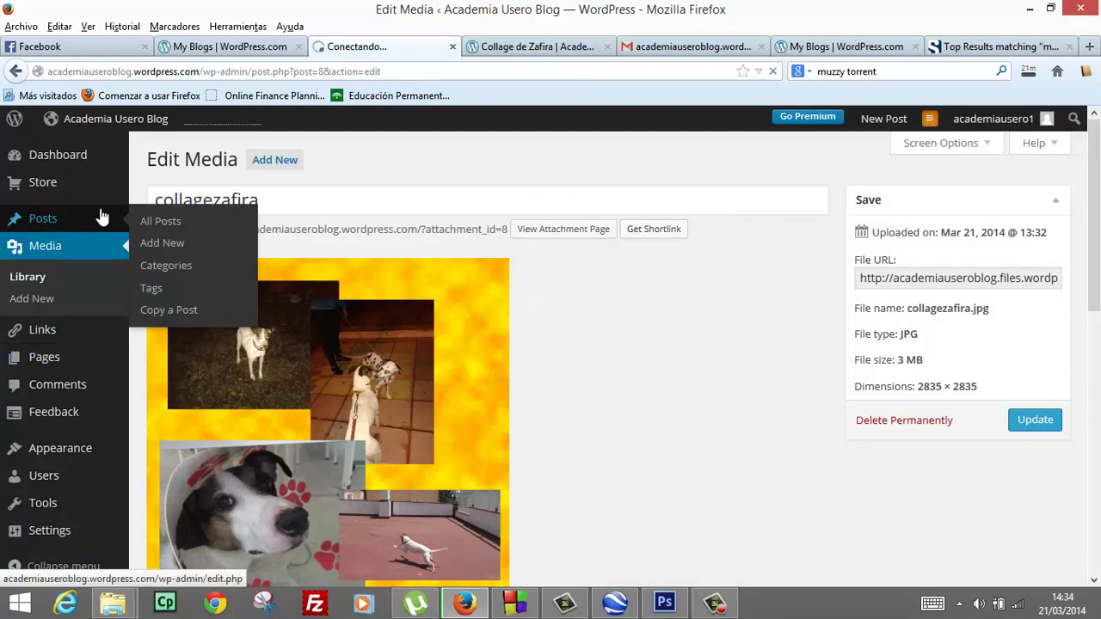
{"action": "left_click", "coordinate": [138, 221]}
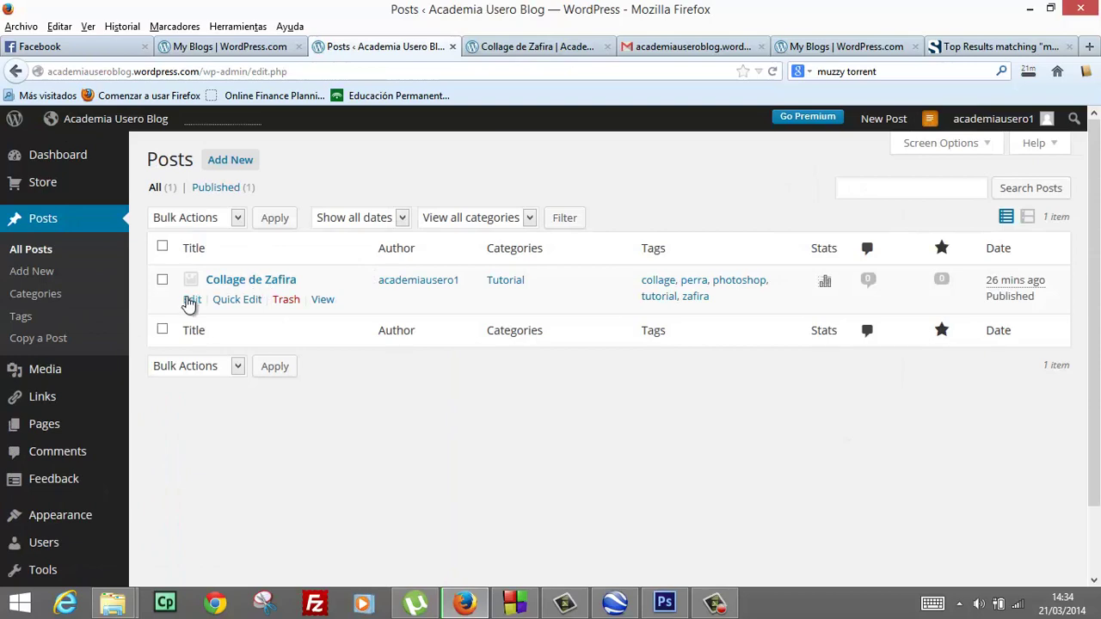
Edit the Collage de Zafira post and bring up the link dialog for its collage image.
{"action": "left_click", "coordinate": [191, 300]}
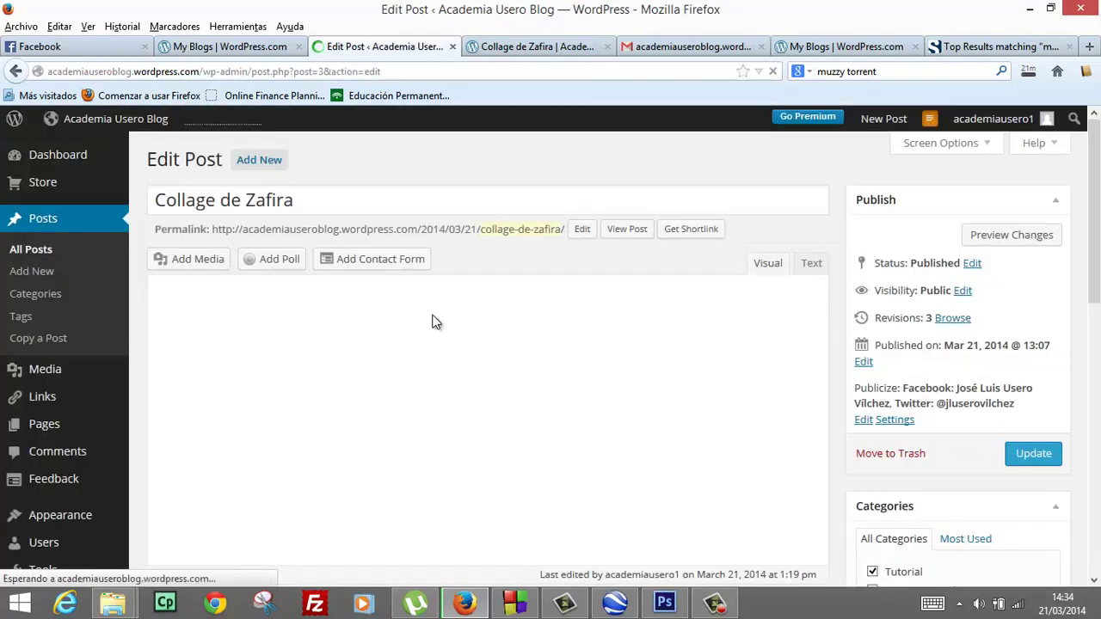
{"action": "scroll", "coordinate": [779, 280], "scroll_direction": "down", "scroll_amount": 1}
{"action": "scroll", "coordinate": [755, 304], "scroll_direction": "down", "scroll_amount": 1}
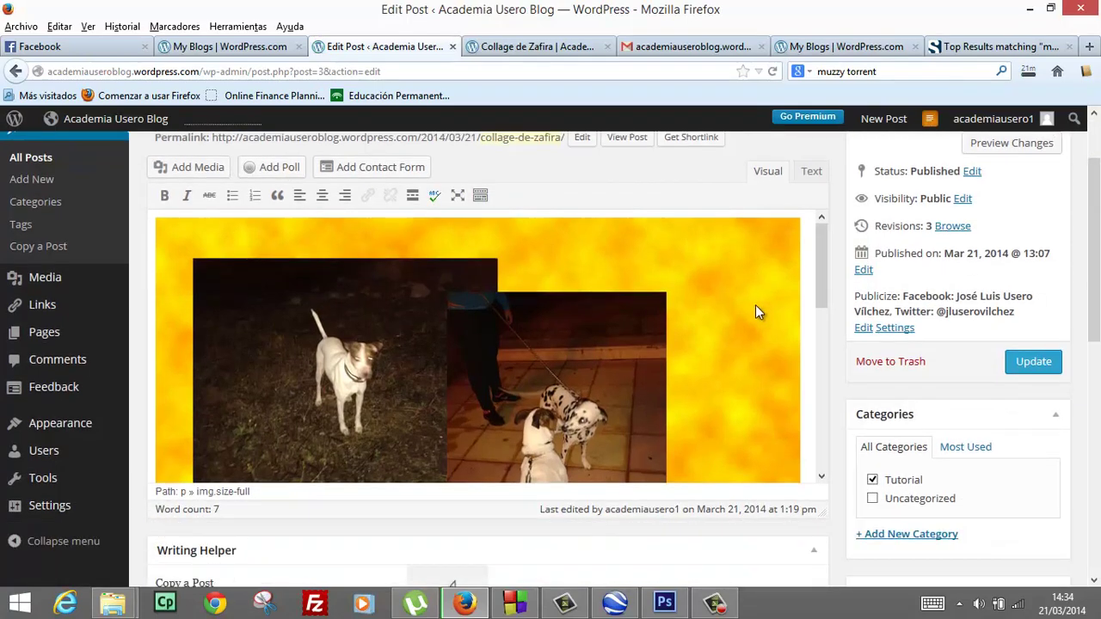
{"action": "left_click", "coordinate": [756, 305]}
{"action": "left_click", "coordinate": [367, 196]}
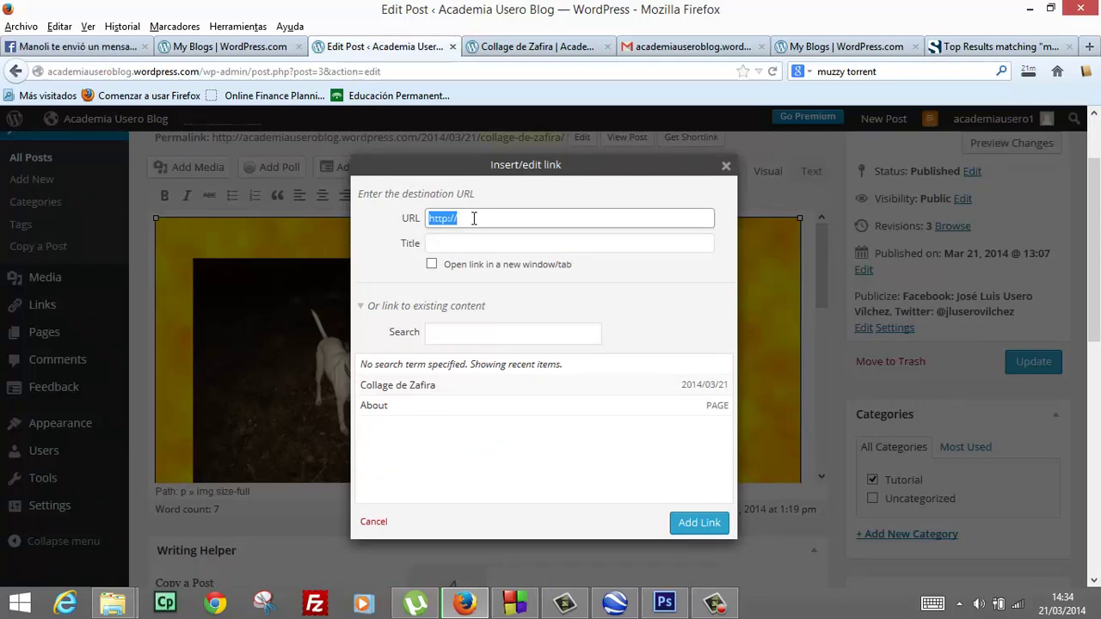
Try editing the link URL field, close the dialog without a link, and return to the Media Library.
{"action": "left_click", "coordinate": [462, 219]}
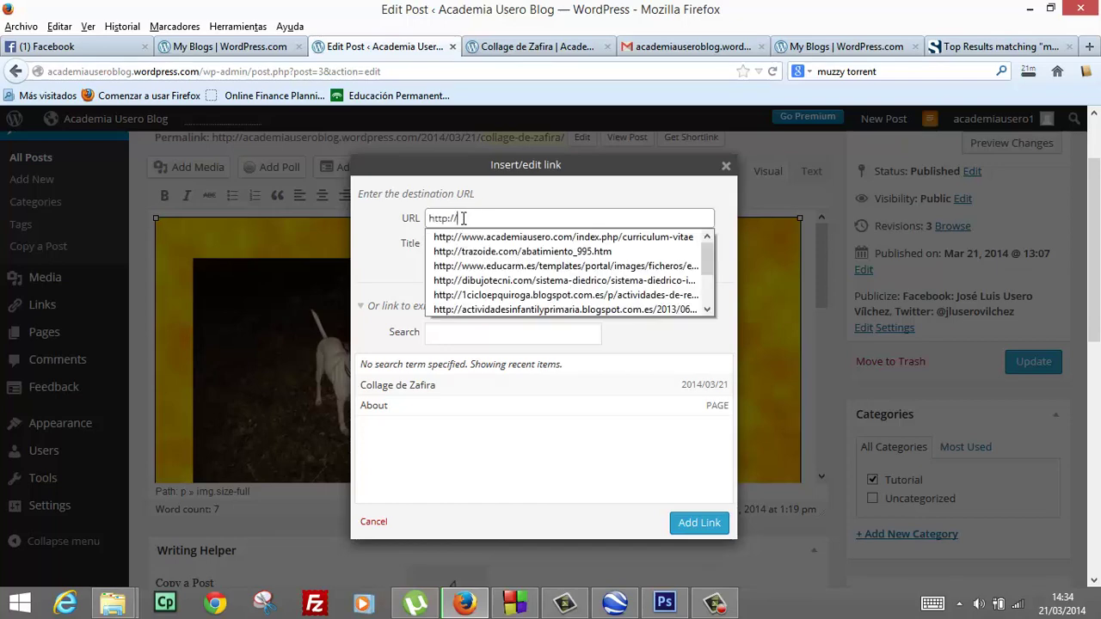
{"action": "left_click", "coordinate": [413, 220]}
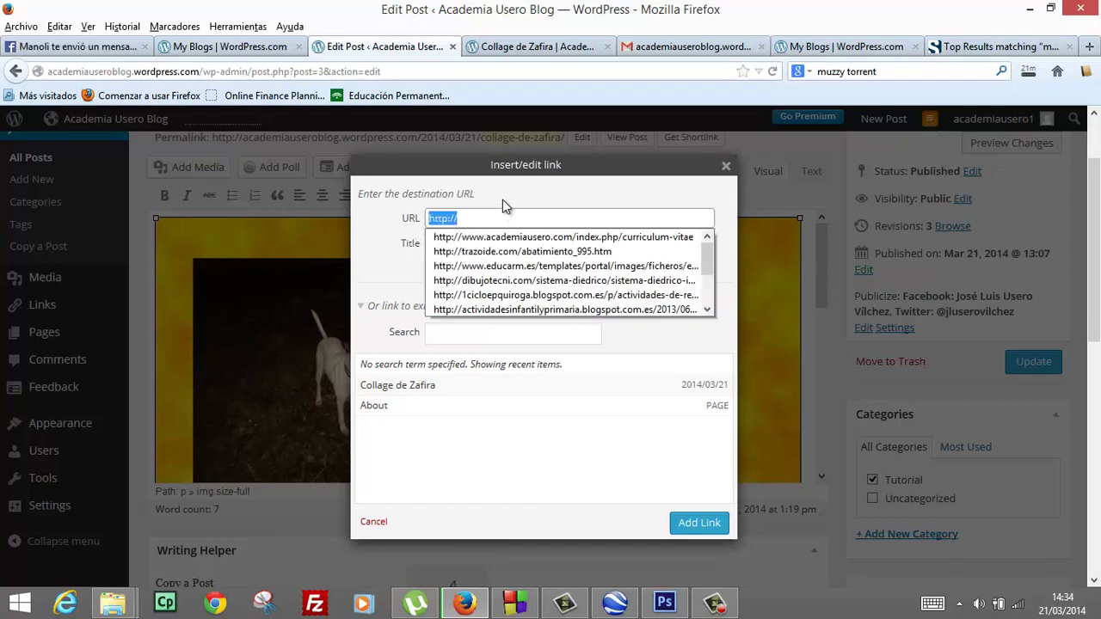
{"action": "left_click", "coordinate": [463, 218]}
{"action": "right_click", "coordinate": [462, 219]}
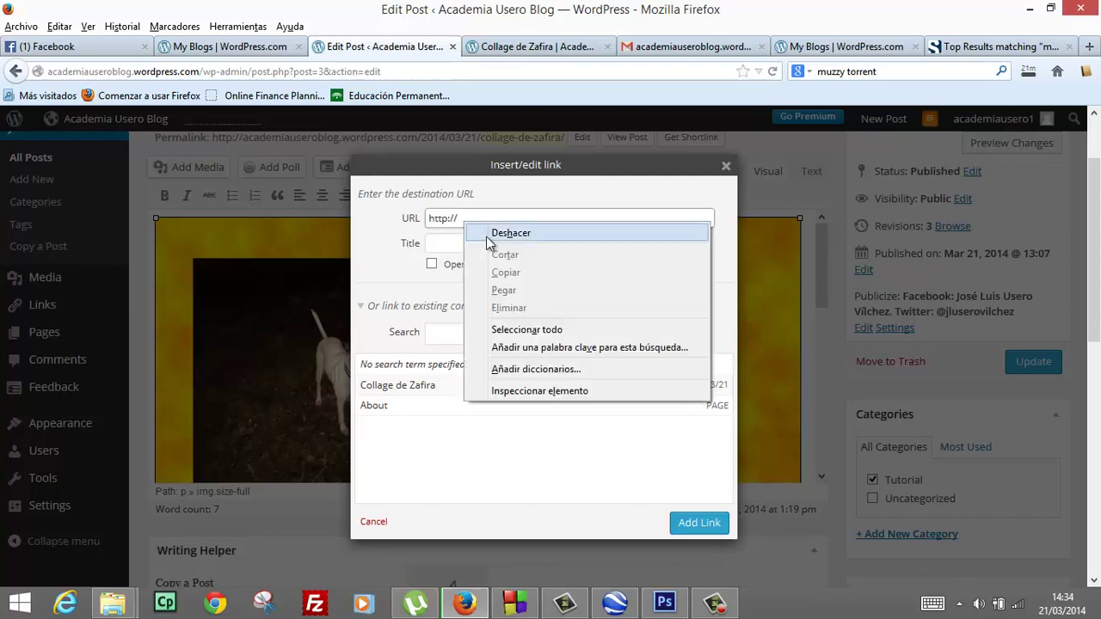
{"action": "left_click", "coordinate": [481, 218]}
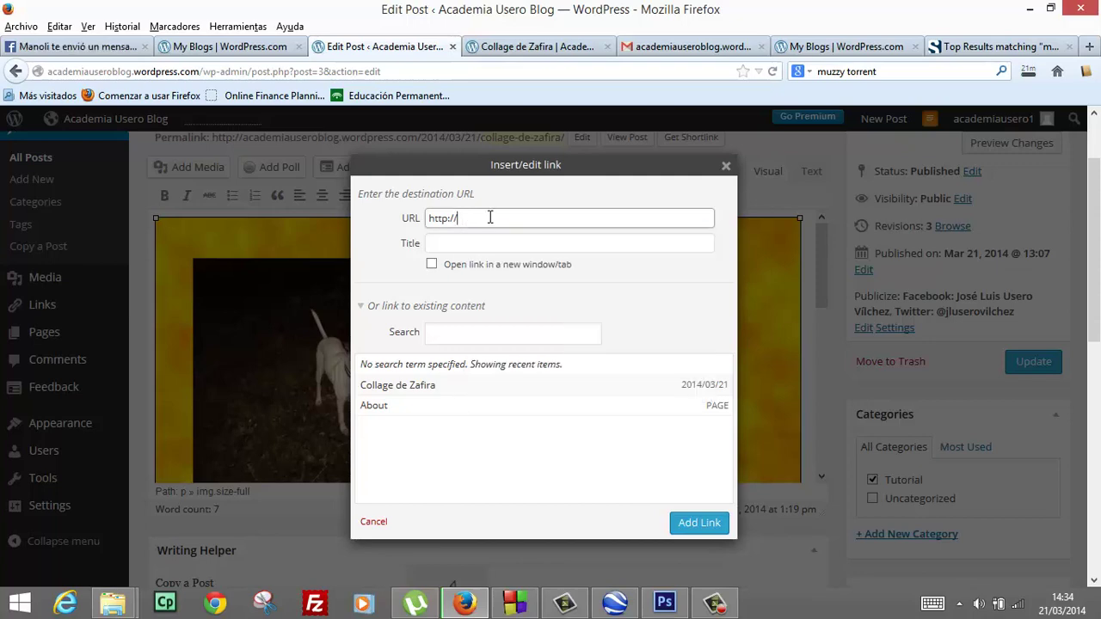
{"action": "left_click", "coordinate": [726, 167]}
{"action": "left_click", "coordinate": [726, 168]}
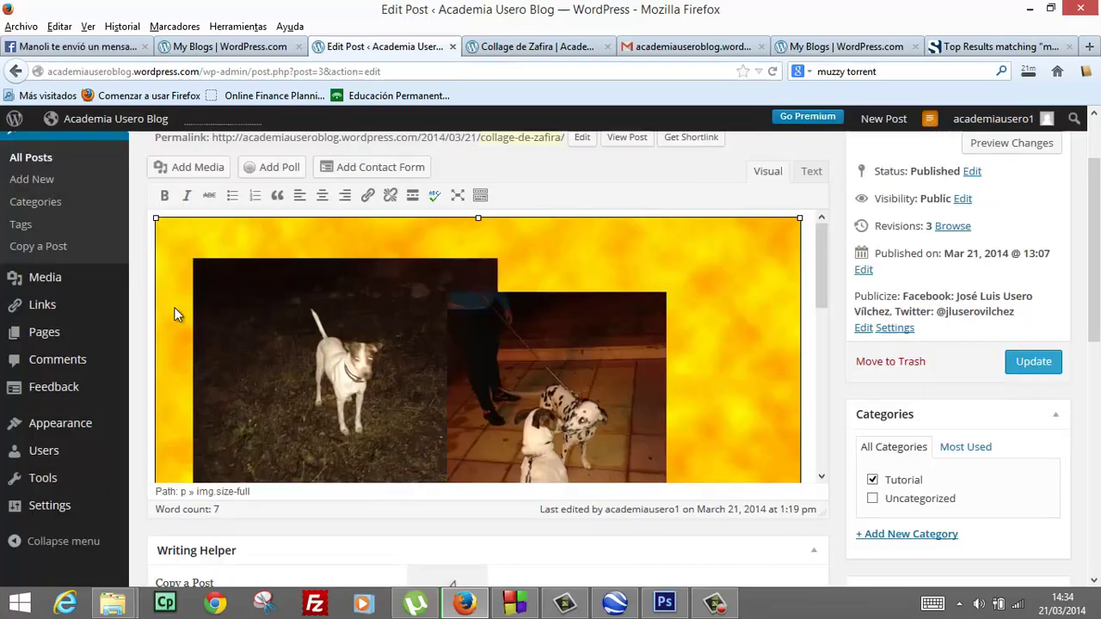
{"action": "mouse_move", "coordinate": [52, 307]}
{"action": "left_click", "coordinate": [58, 284]}
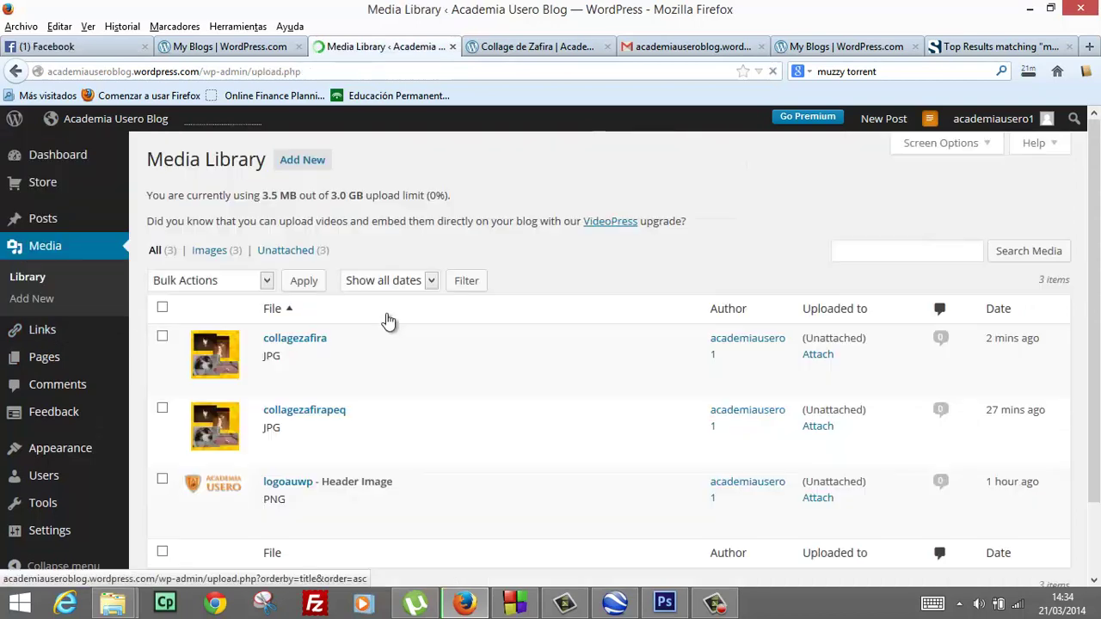
{"action": "mouse_move", "coordinate": [295, 343]}
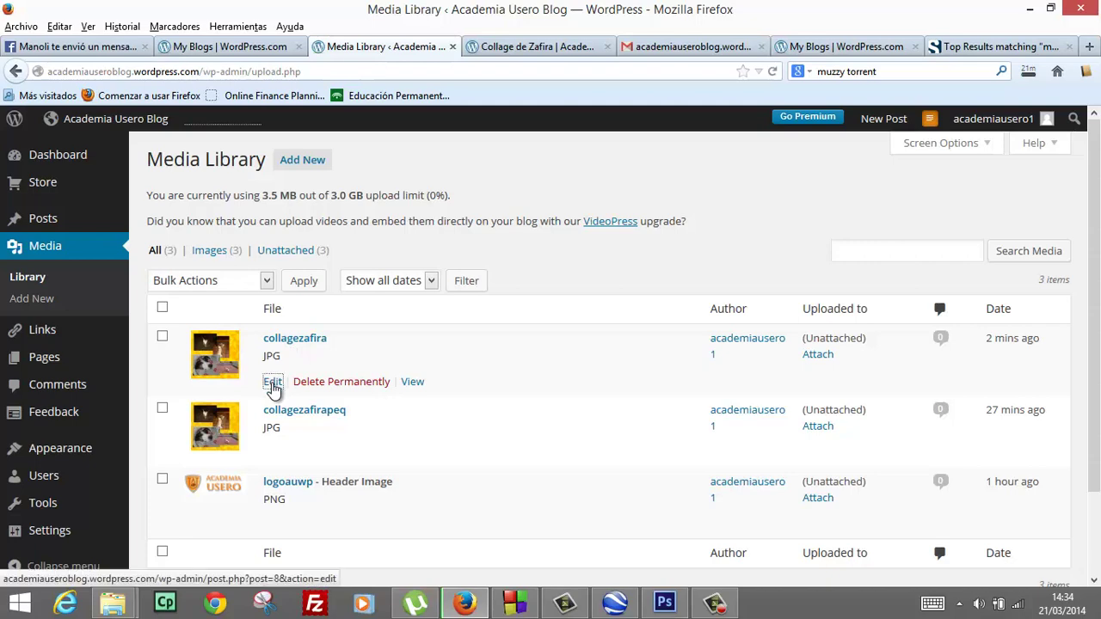
{"action": "left_click", "coordinate": [271, 382]}
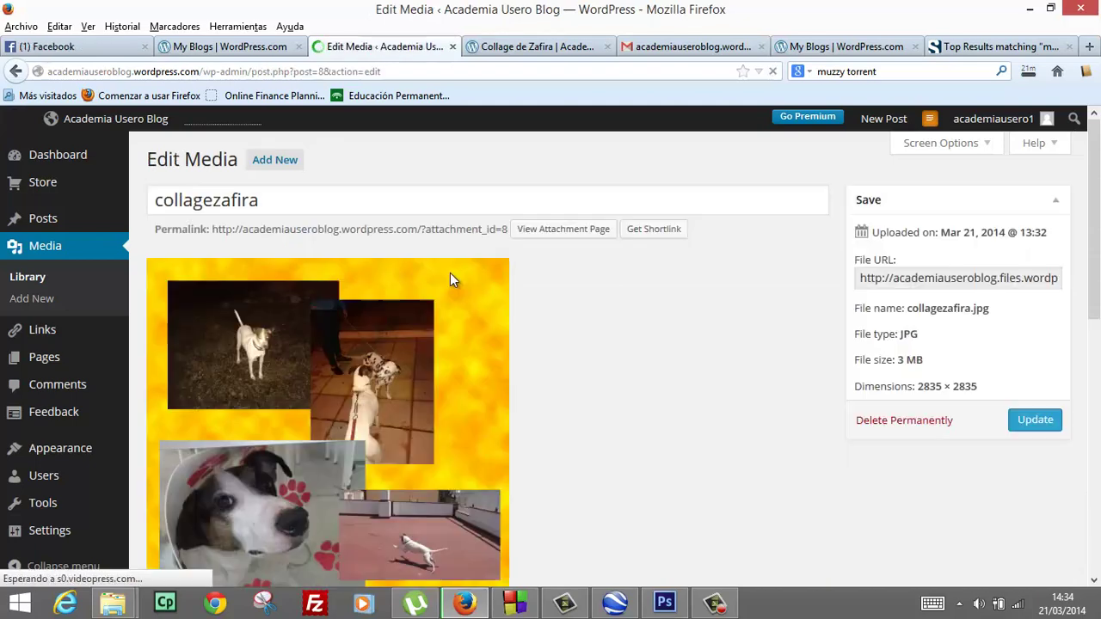
{"action": "left_click", "coordinate": [647, 230]}
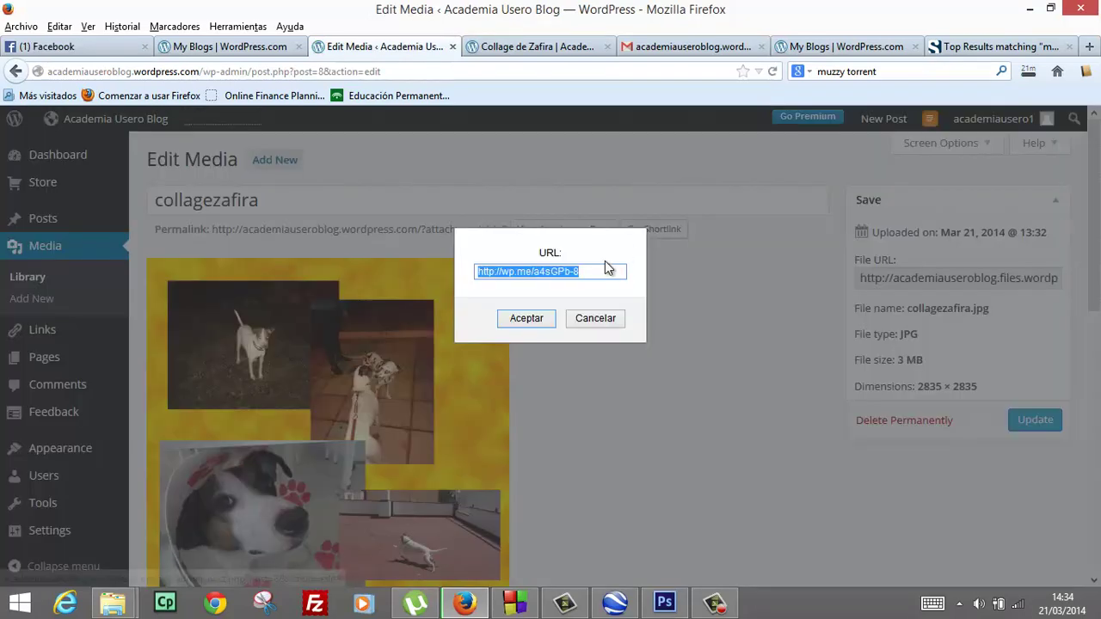
{"action": "left_click", "coordinate": [516, 271]}
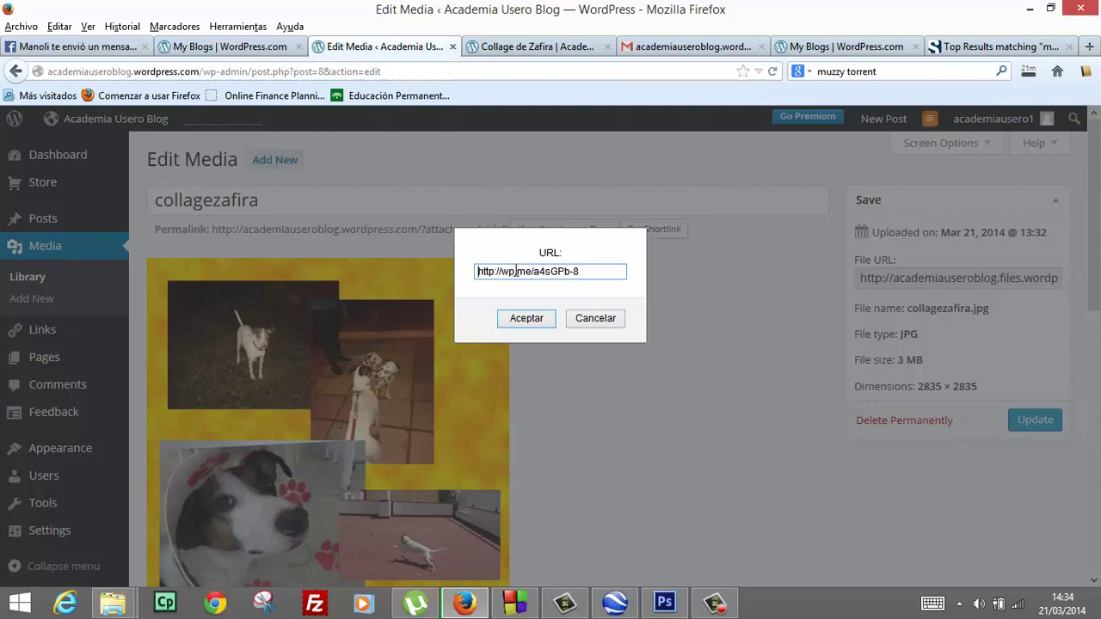
{"action": "left_click_drag", "start_coordinate": [583, 271], "coordinate": [478, 271]}
{"action": "right_click", "coordinate": [516, 274]}
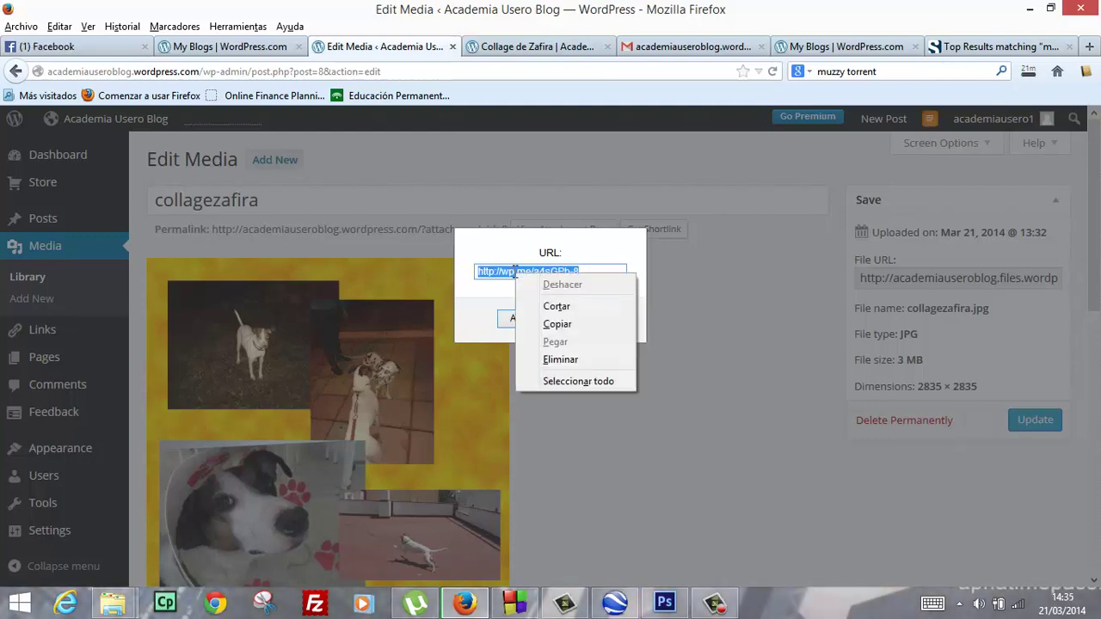
{"action": "left_click", "coordinate": [554, 324]}
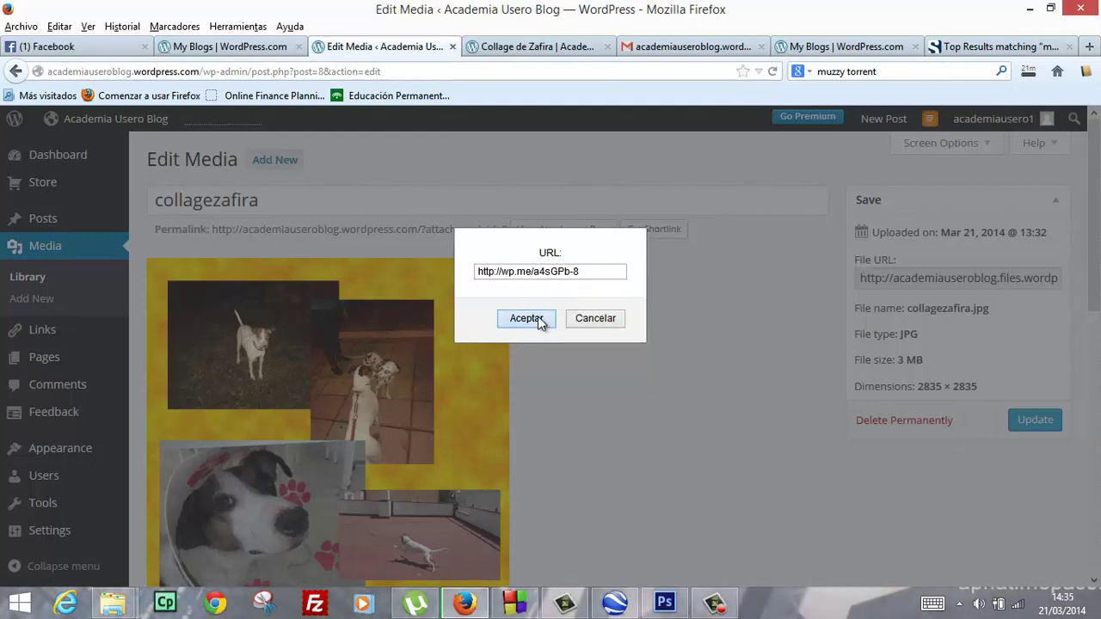
{"action": "left_click", "coordinate": [538, 317]}
{"action": "mouse_move", "coordinate": [51, 222]}
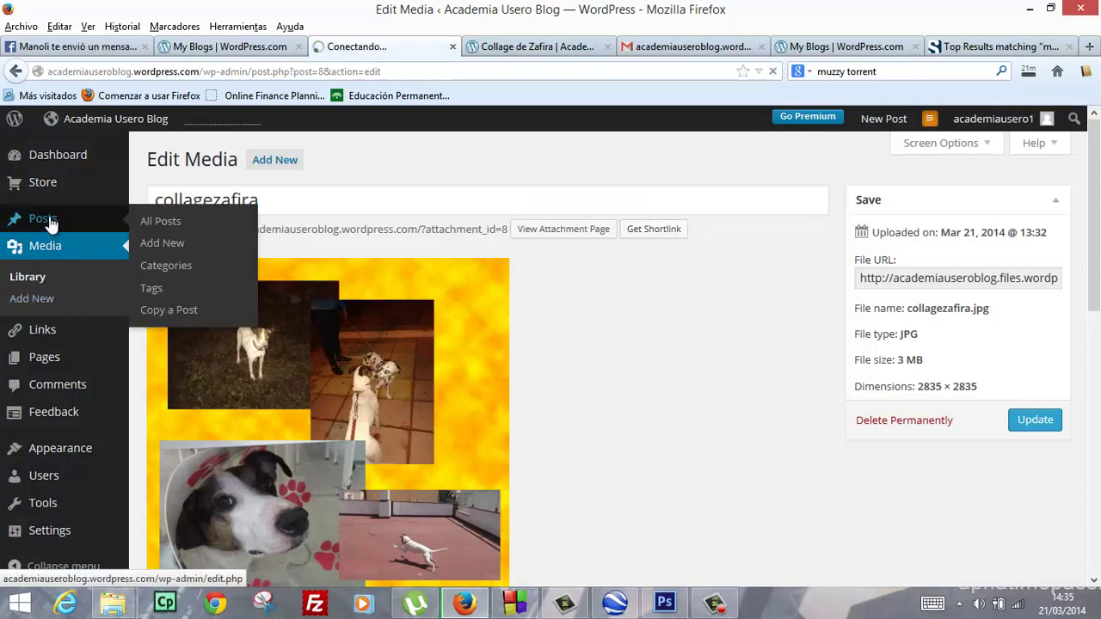
{"action": "left_click", "coordinate": [160, 222]}
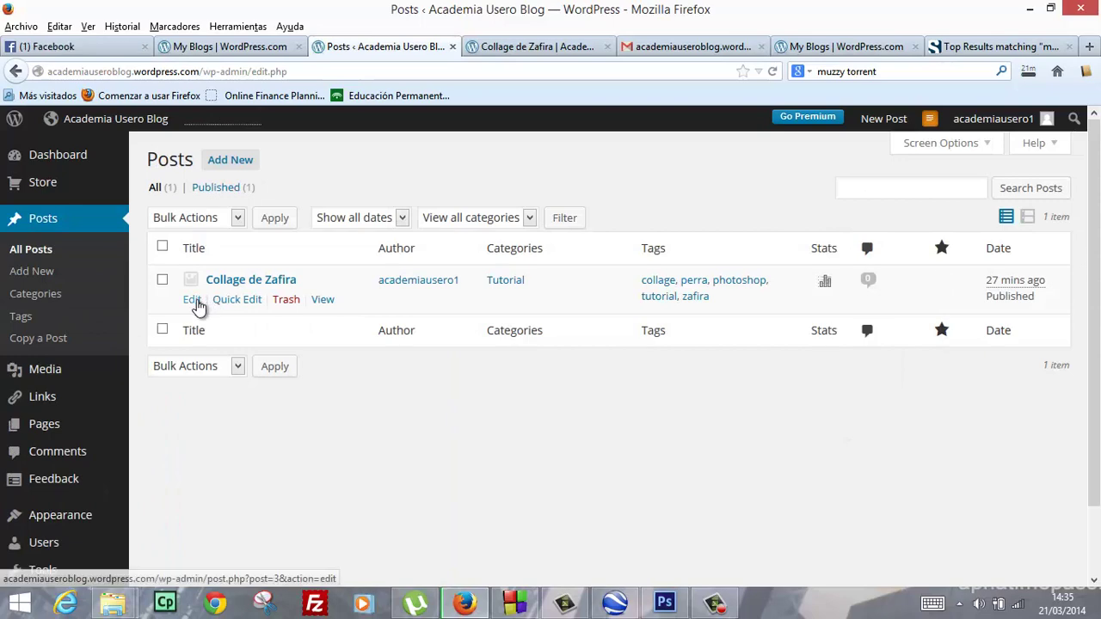
{"action": "left_click", "coordinate": [193, 301]}
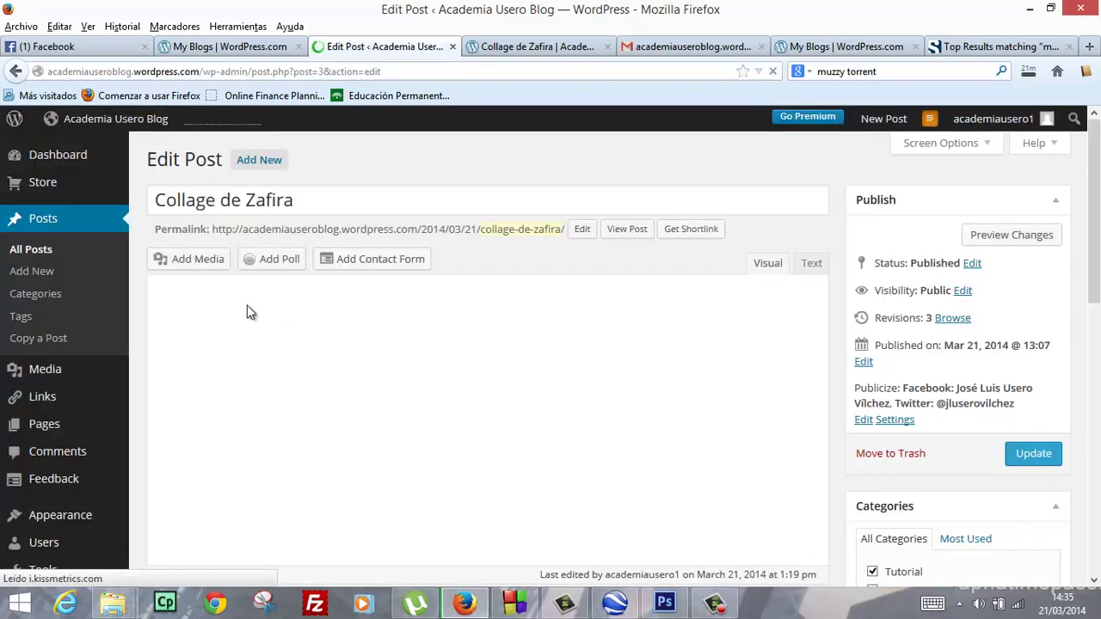
{"action": "scroll", "coordinate": [138, 340], "scroll_direction": "down", "scroll_amount": 3}
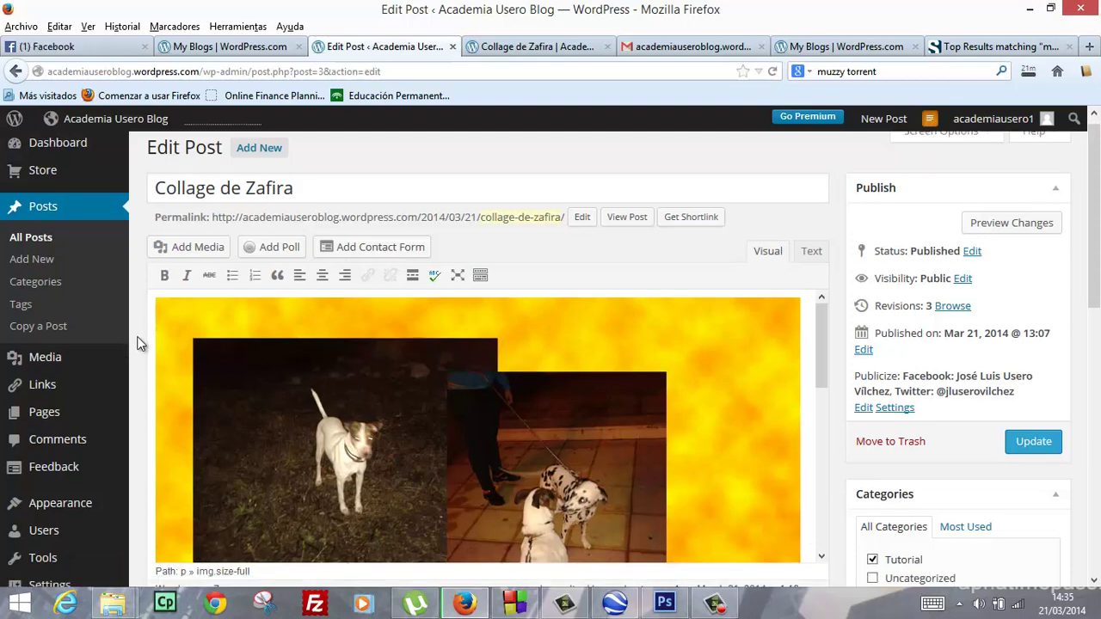
{"action": "scroll", "coordinate": [137, 348], "scroll_direction": "down", "scroll_amount": 2}
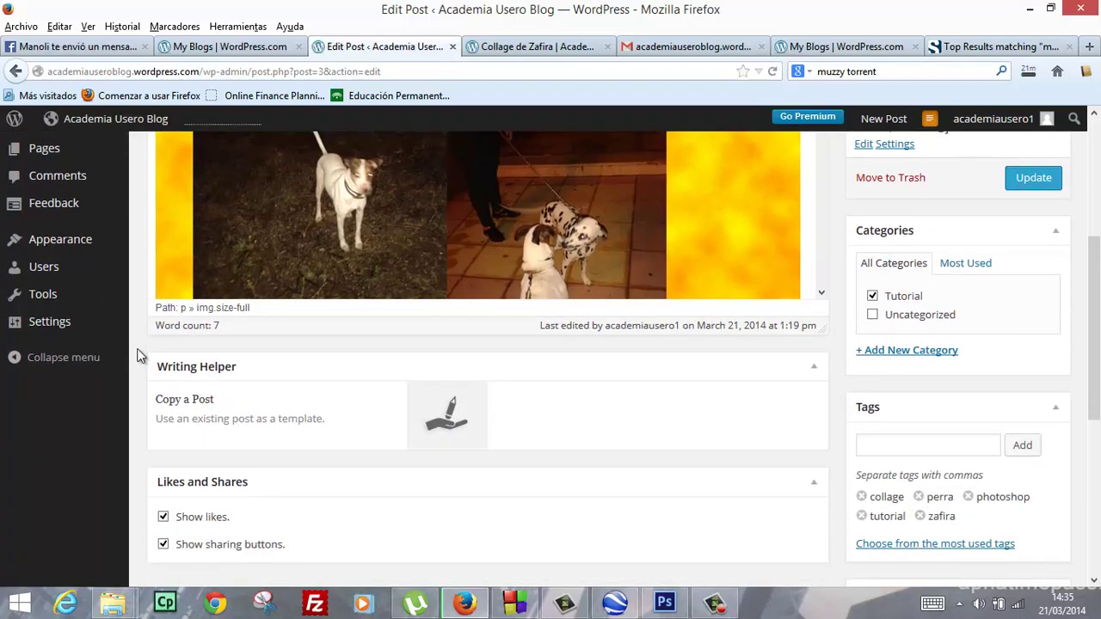
{"action": "scroll", "coordinate": [140, 355], "scroll_direction": "up", "scroll_amount": 3}
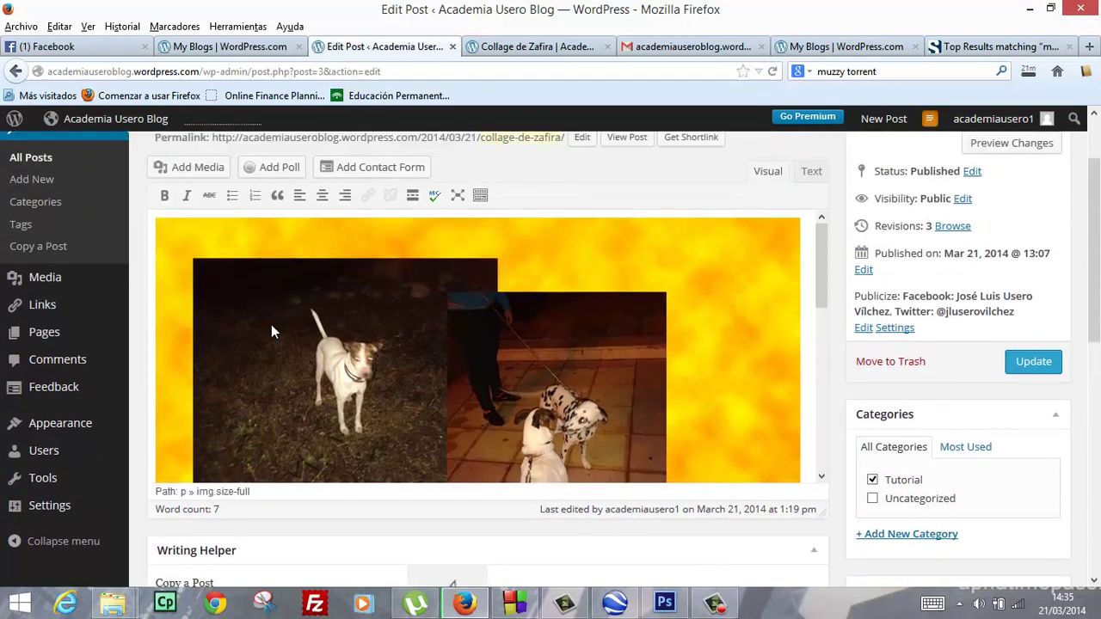
{"action": "left_click", "coordinate": [323, 277]}
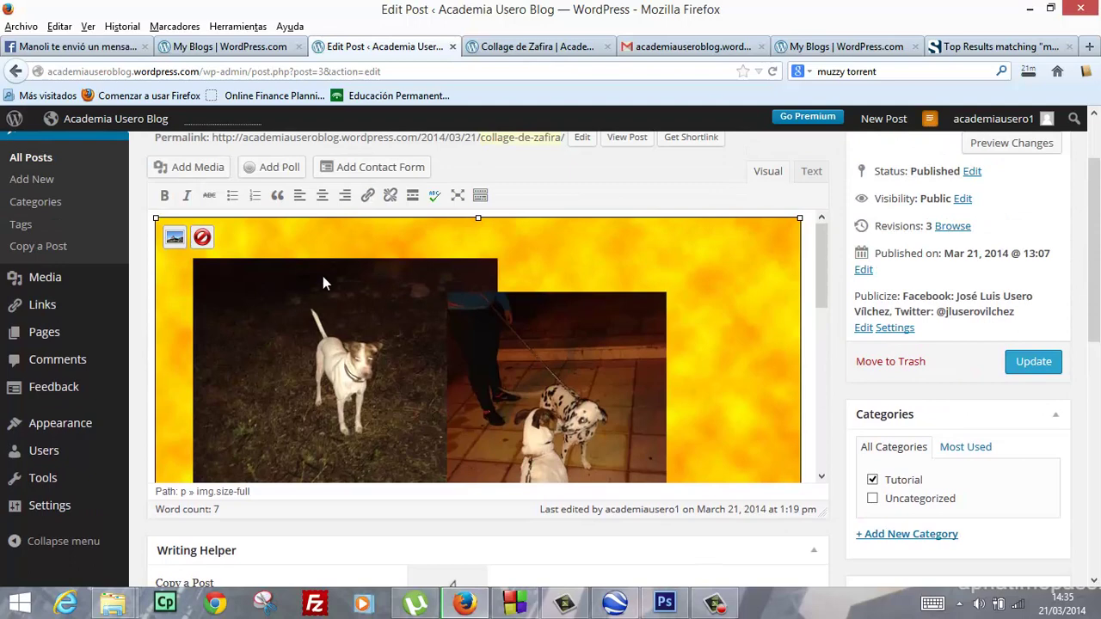
{"action": "left_click", "coordinate": [369, 195]}
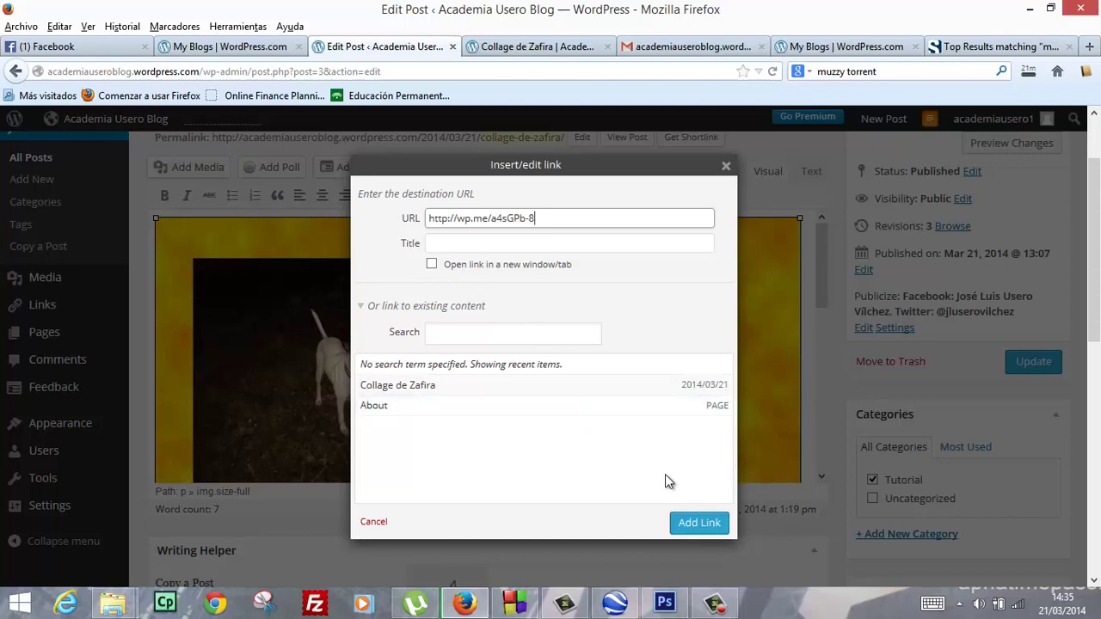
{"action": "left_click", "coordinate": [705, 522]}
{"action": "scroll", "coordinate": [706, 522], "scroll_direction": "down", "scroll_amount": 2}
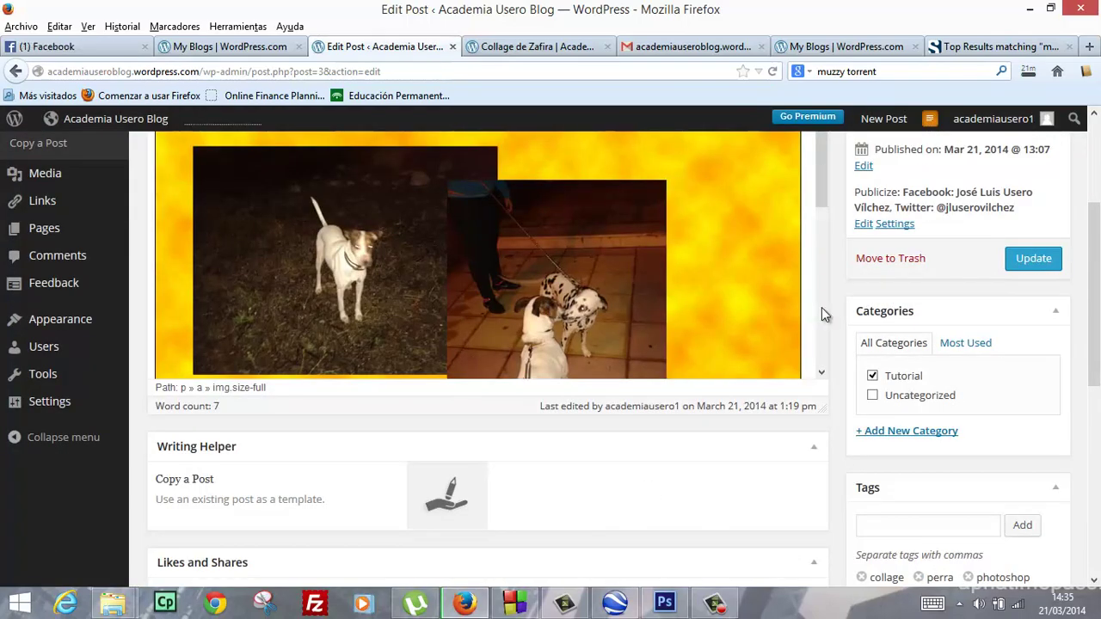
{"action": "left_click", "coordinate": [1023, 266]}
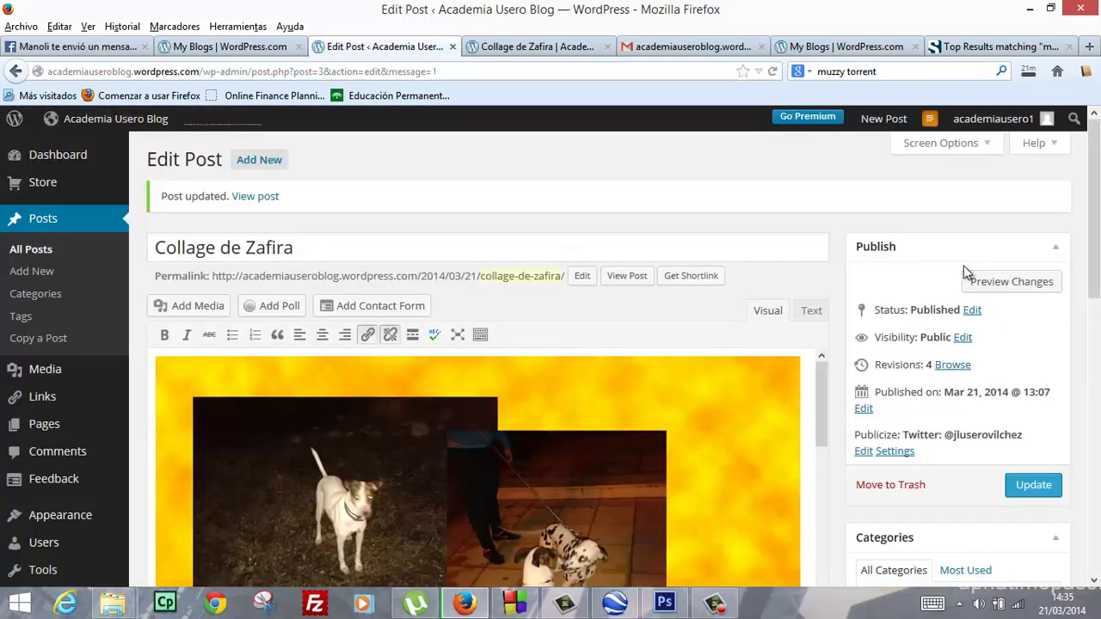
On the live post, follow the collage image's link to the collagezafira attachment page.
{"action": "left_click", "coordinate": [526, 47]}
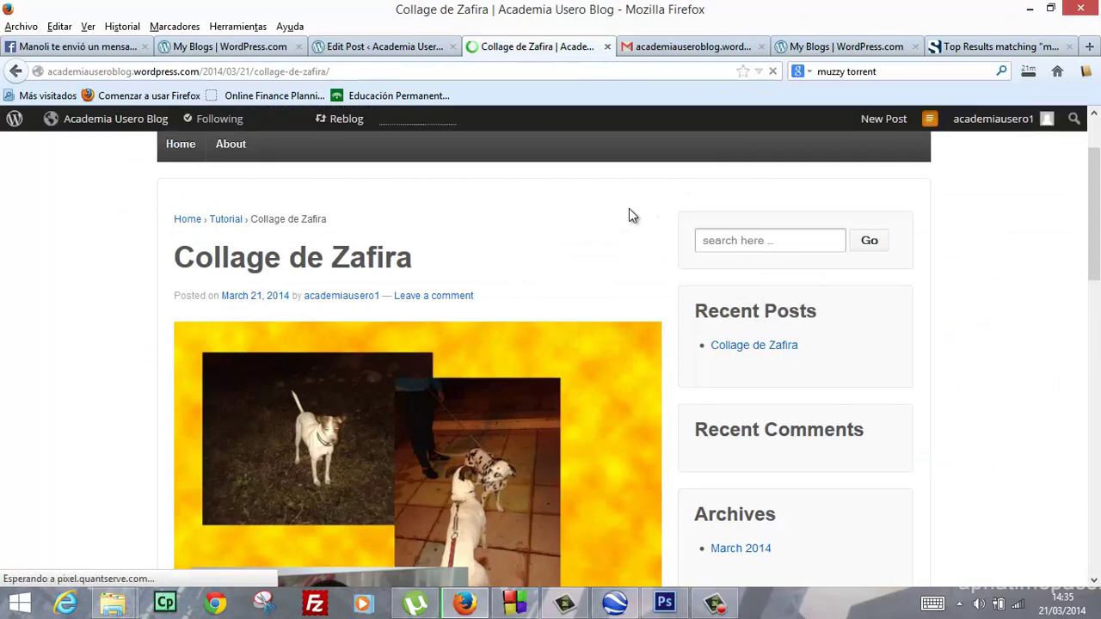
{"action": "scroll", "coordinate": [658, 230], "scroll_direction": "down", "scroll_amount": 5}
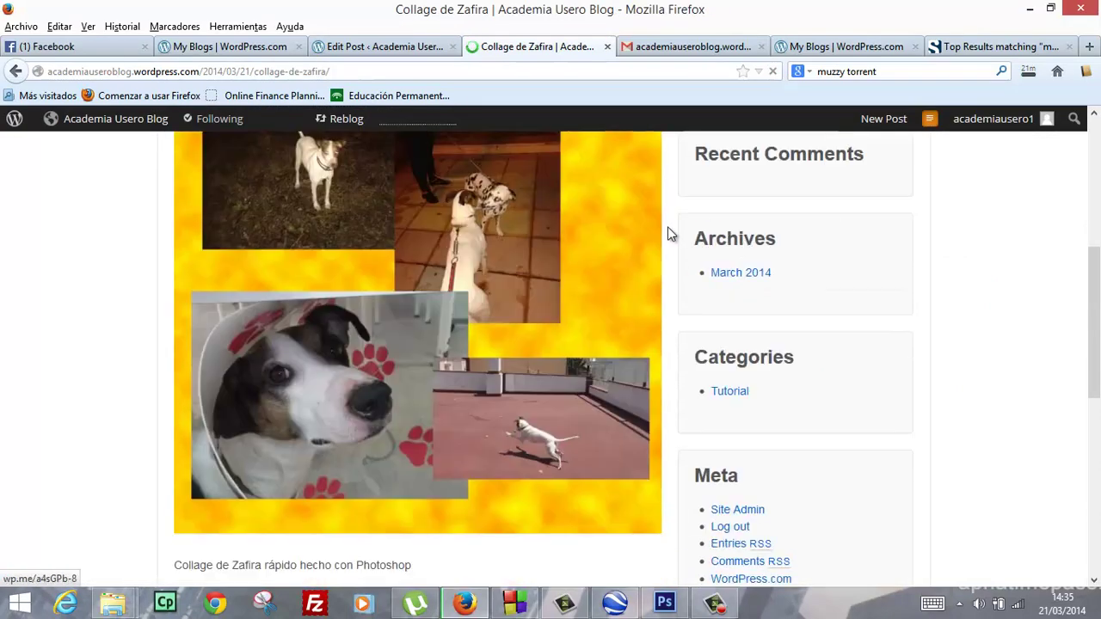
{"action": "scroll", "coordinate": [669, 234], "scroll_direction": "down", "scroll_amount": 3}
{"action": "scroll", "coordinate": [669, 234], "scroll_direction": "down", "scroll_amount": 1}
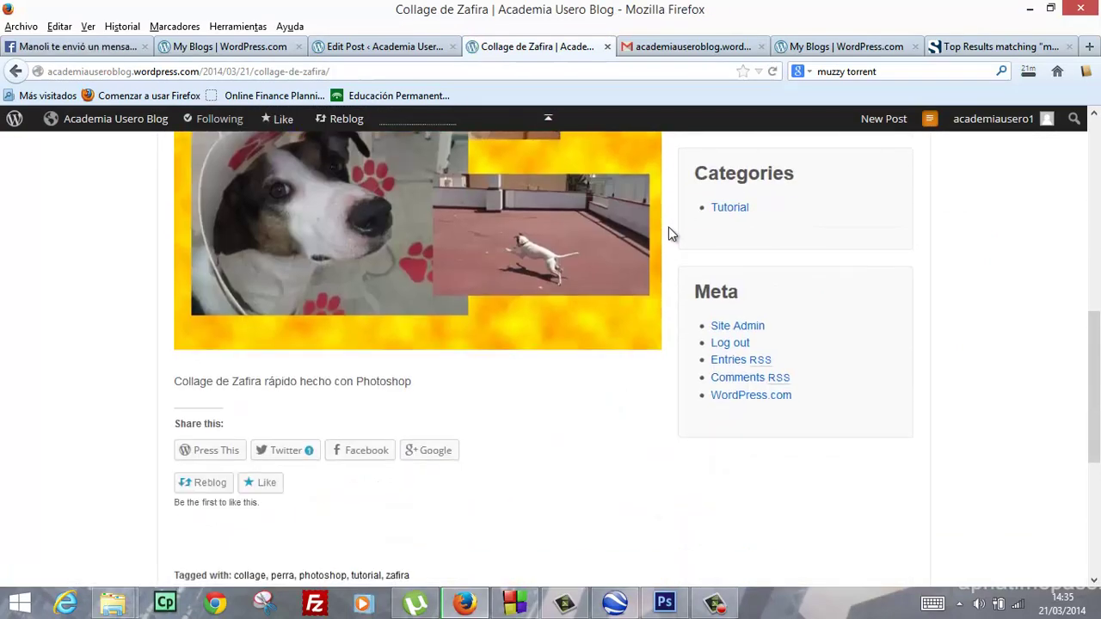
{"action": "left_click", "coordinate": [445, 213]}
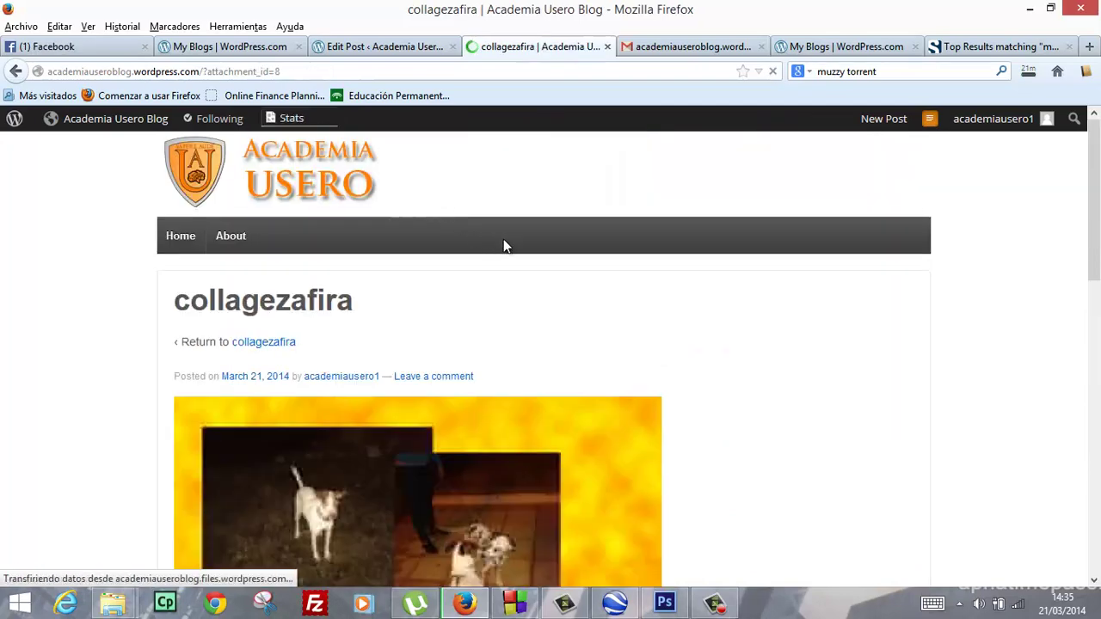
Scroll through the attachment page to review the full-size dog collage and reply box.
{"action": "scroll", "coordinate": [615, 256], "scroll_direction": "down", "scroll_amount": 4}
{"action": "scroll", "coordinate": [615, 256], "scroll_direction": "down", "scroll_amount": 2}
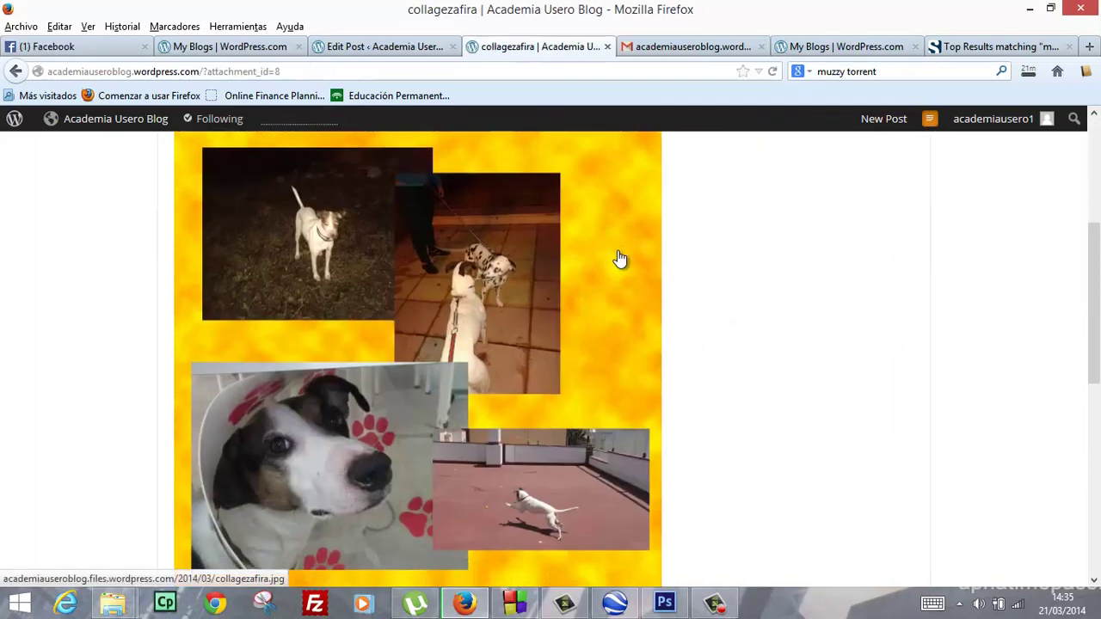
{"action": "scroll", "coordinate": [617, 256], "scroll_direction": "down", "scroll_amount": 5}
{"action": "scroll", "coordinate": [620, 257], "scroll_direction": "down", "scroll_amount": 4}
{"action": "scroll", "coordinate": [618, 251], "scroll_direction": "down", "scroll_amount": 2}
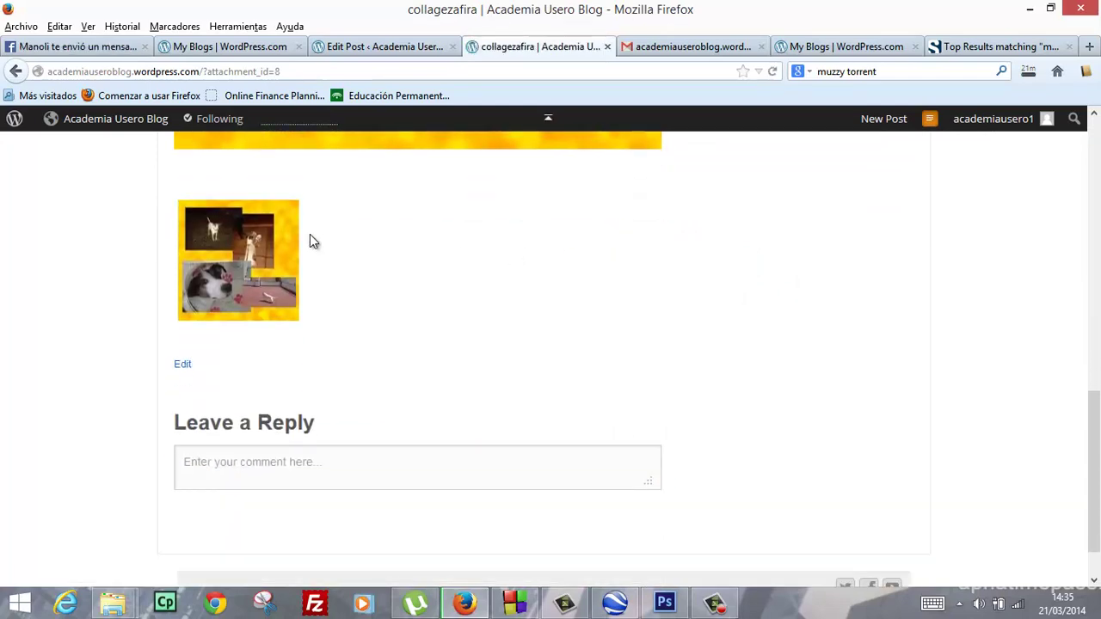
{"action": "scroll", "coordinate": [454, 267], "scroll_direction": "up", "scroll_amount": 5}
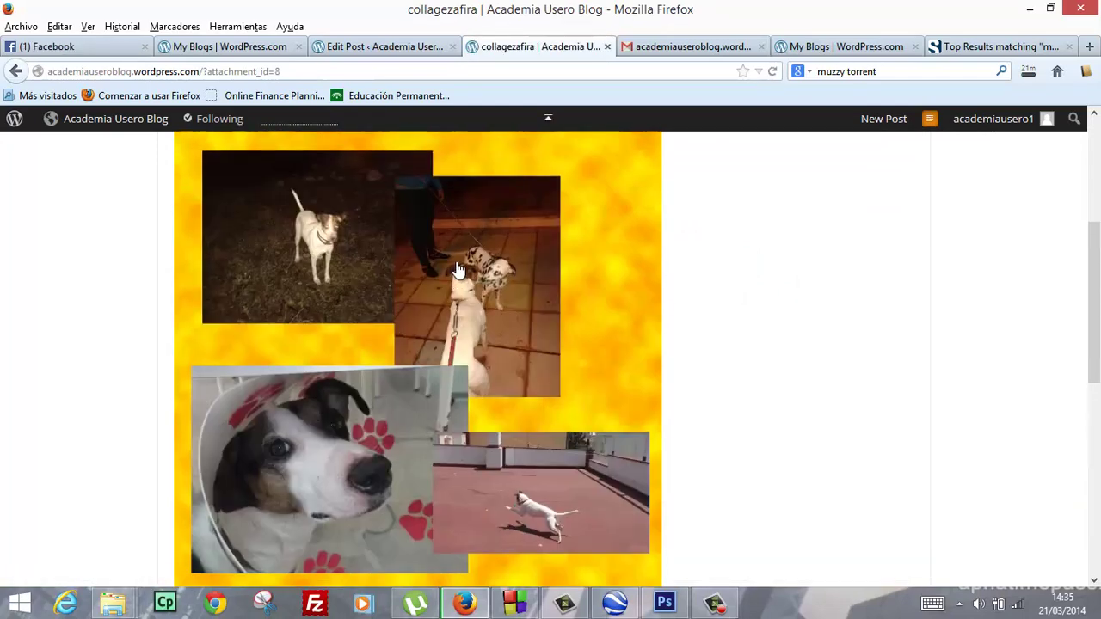
{"action": "scroll", "coordinate": [454, 267], "scroll_direction": "up", "scroll_amount": 5}
{"action": "scroll", "coordinate": [433, 405], "scroll_direction": "down", "scroll_amount": 4}
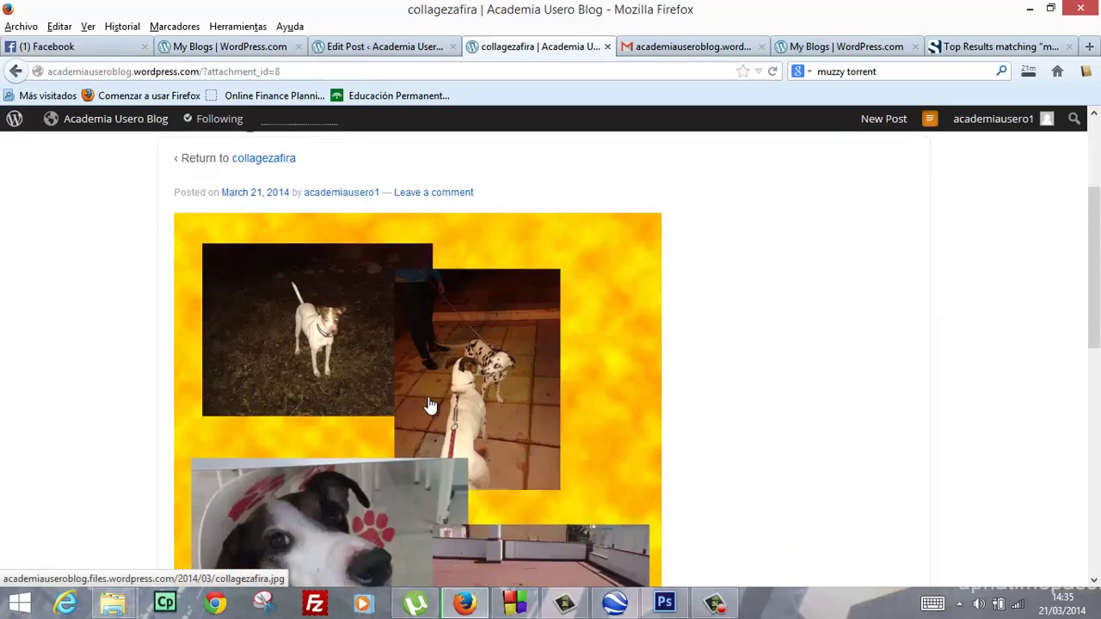
{"action": "scroll", "coordinate": [430, 399], "scroll_direction": "down", "scroll_amount": 2}
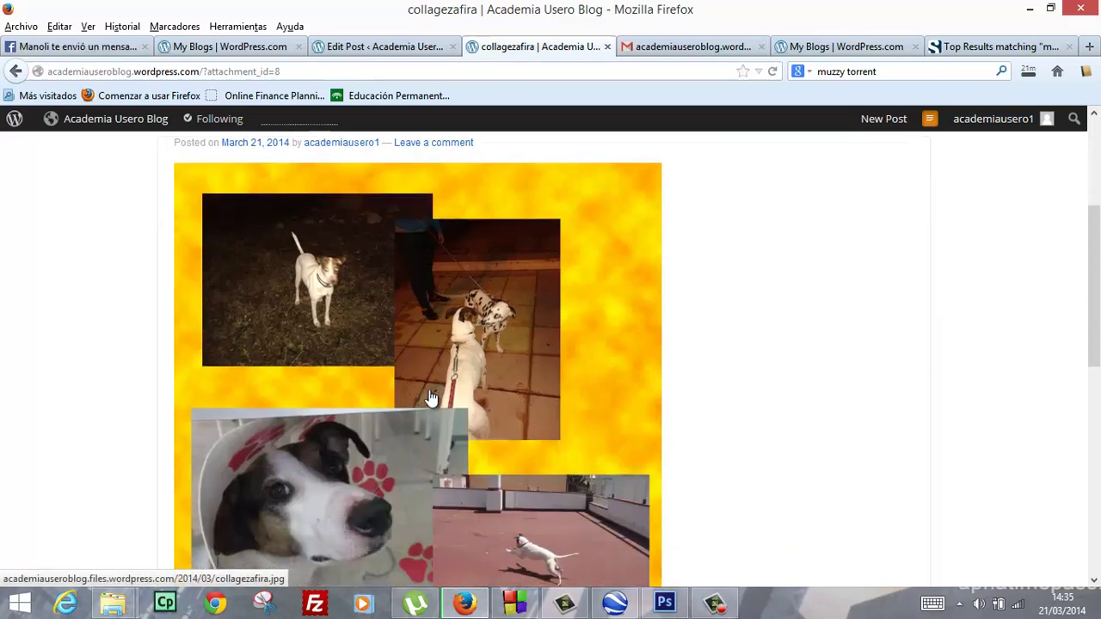
{"action": "scroll", "coordinate": [431, 398], "scroll_direction": "down", "scroll_amount": 2}
{"action": "scroll", "coordinate": [432, 399], "scroll_direction": "down", "scroll_amount": 2}
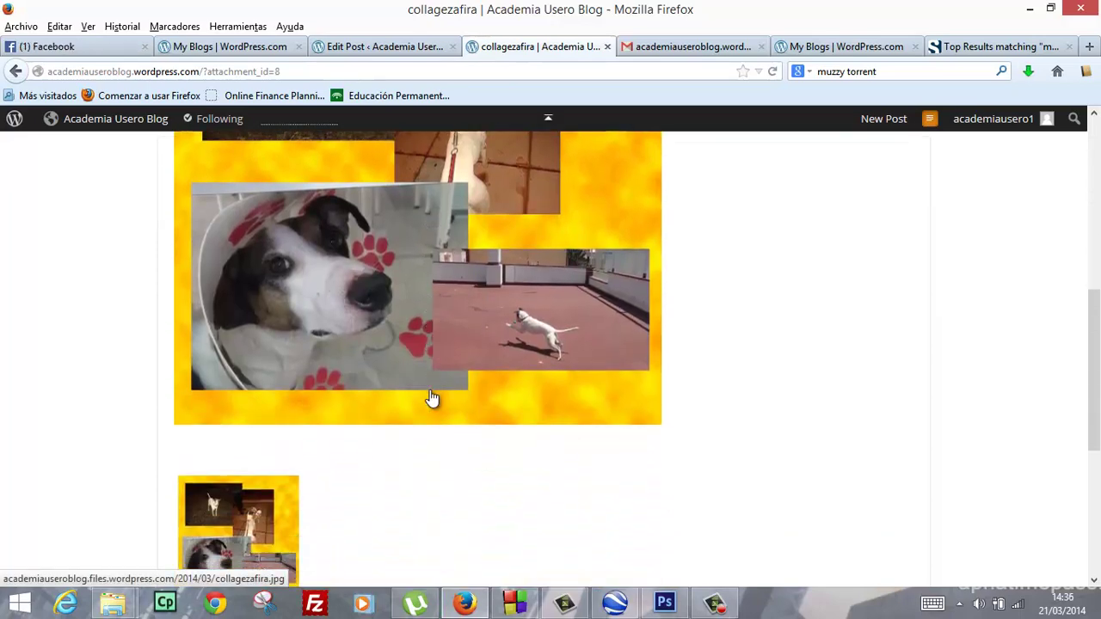
{"action": "scroll", "coordinate": [433, 399], "scroll_direction": "down", "scroll_amount": 4}
{"action": "scroll", "coordinate": [432, 398], "scroll_direction": "down", "scroll_amount": 3}
{"action": "scroll", "coordinate": [435, 397], "scroll_direction": "down", "scroll_amount": 1}
{"action": "scroll", "coordinate": [434, 397], "scroll_direction": "up", "scroll_amount": 15}
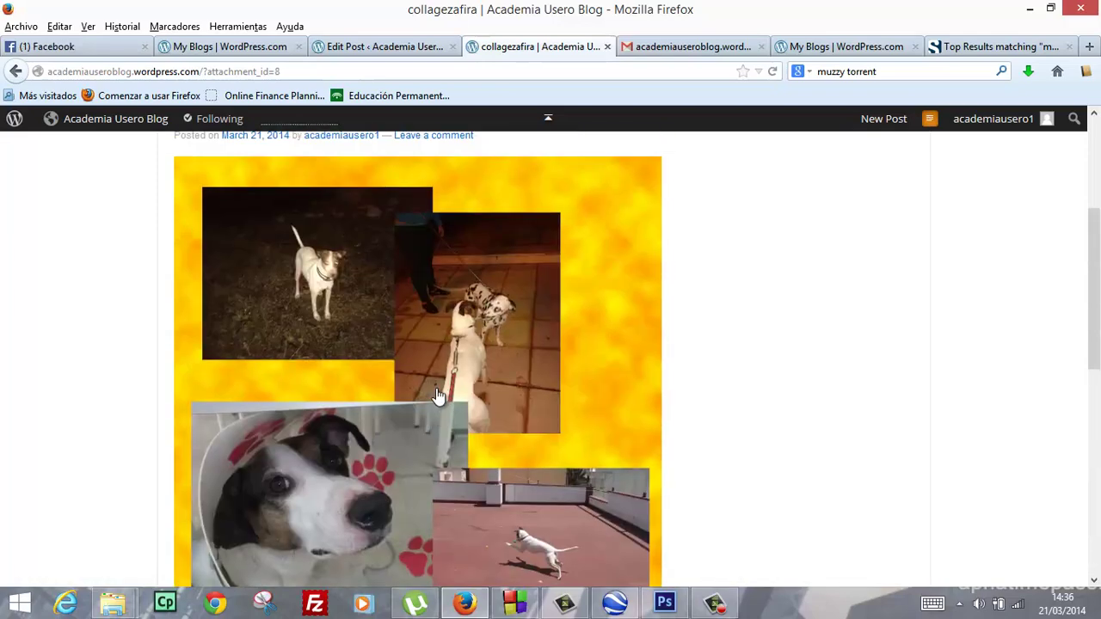
{"action": "scroll", "coordinate": [437, 393], "scroll_direction": "up", "scroll_amount": 5}
{"action": "left_click", "coordinate": [710, 607]}
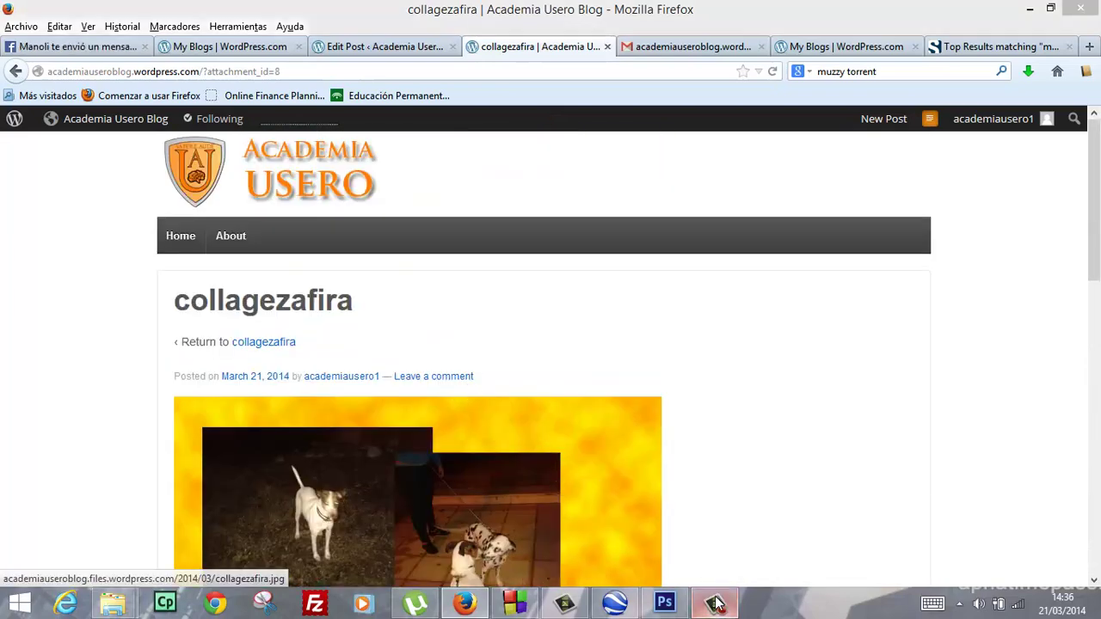